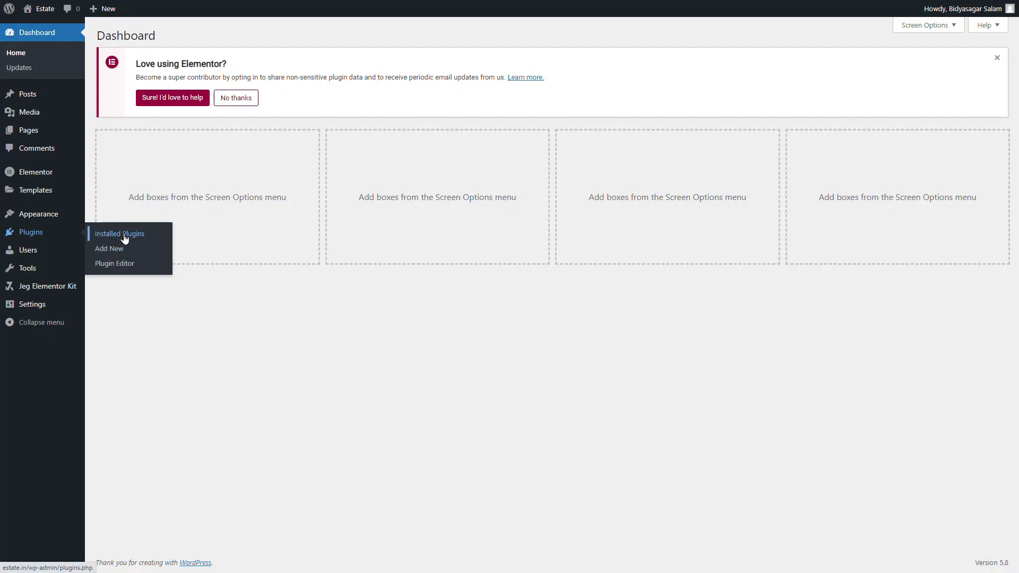
Check the installed plugins list for Jeg Elementor Kit and Elementor.
left_click(124, 239)
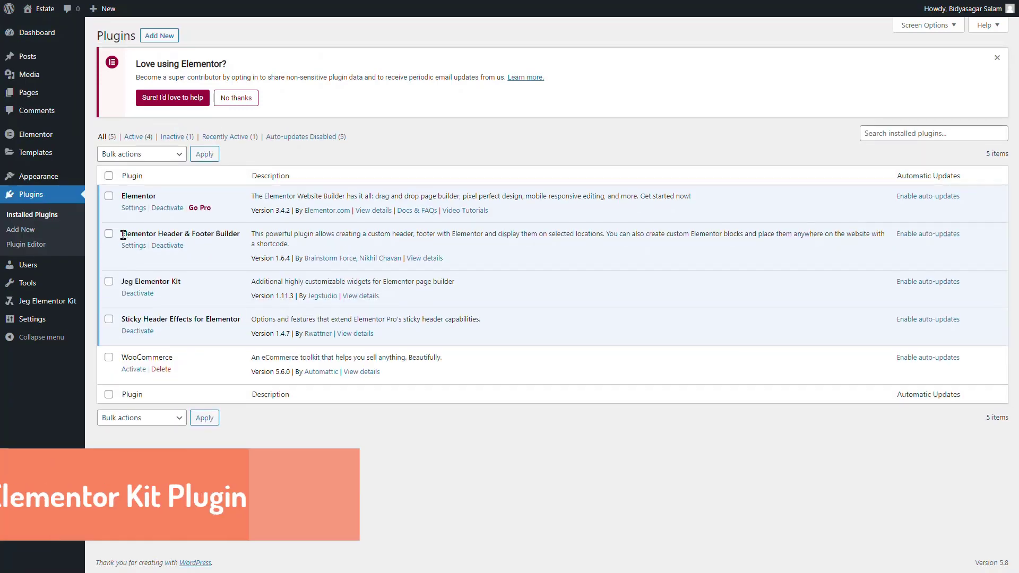
left_click_drag(209, 282, 122, 278)
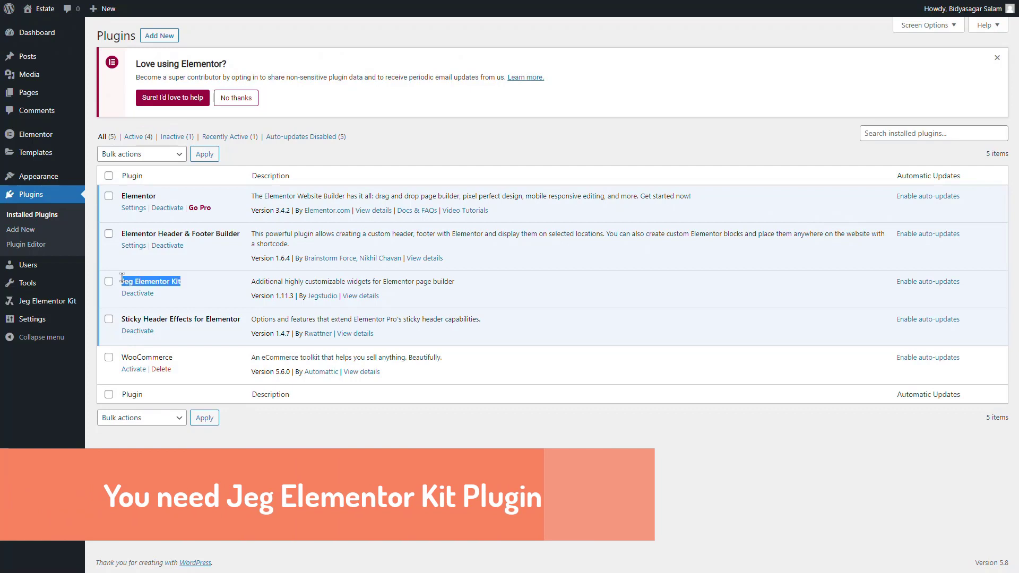
double_click(139, 196)
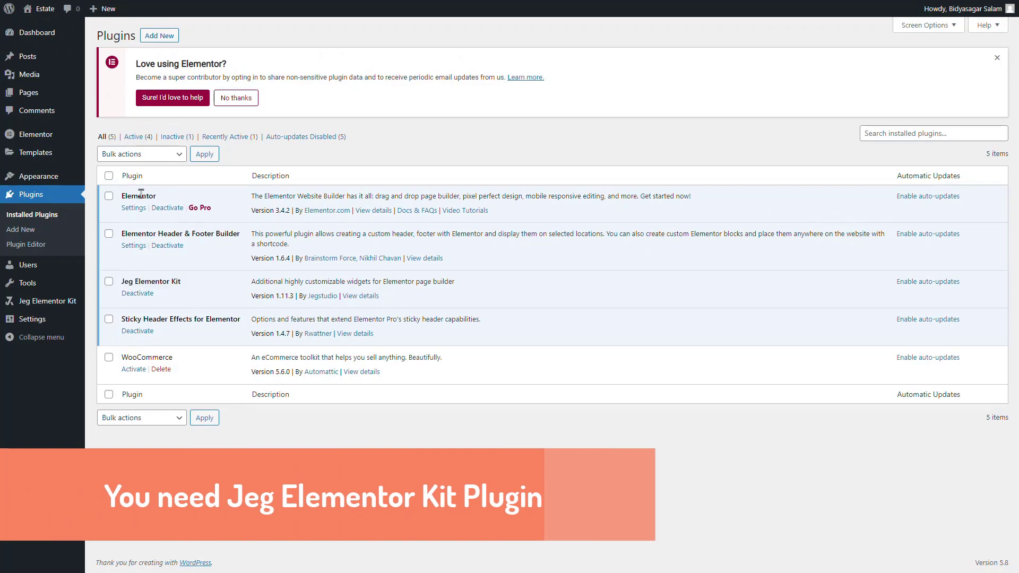
Create a new post titled "How to design a blog post with Elementor".
mouse_move(26, 60)
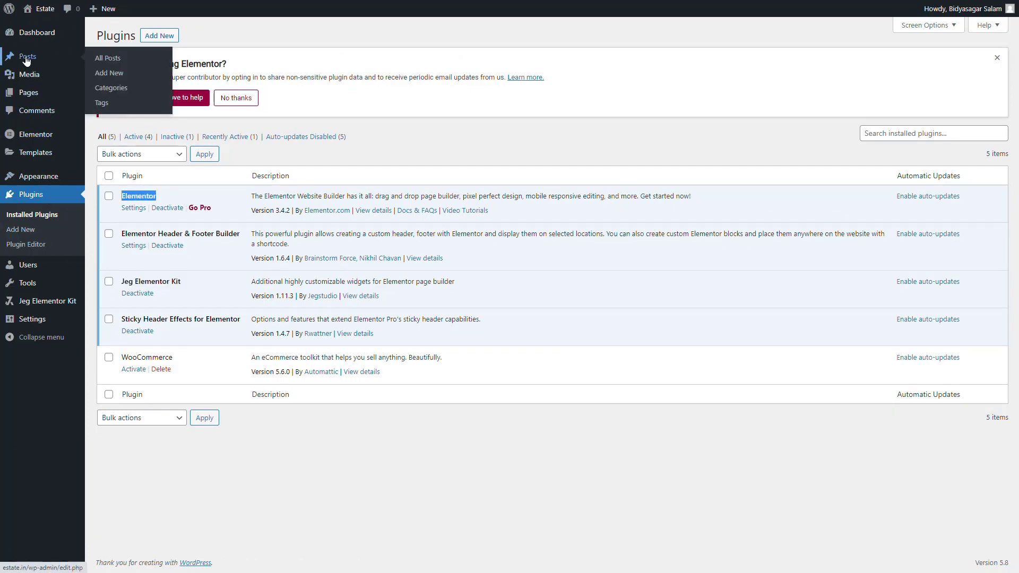
left_click(107, 77)
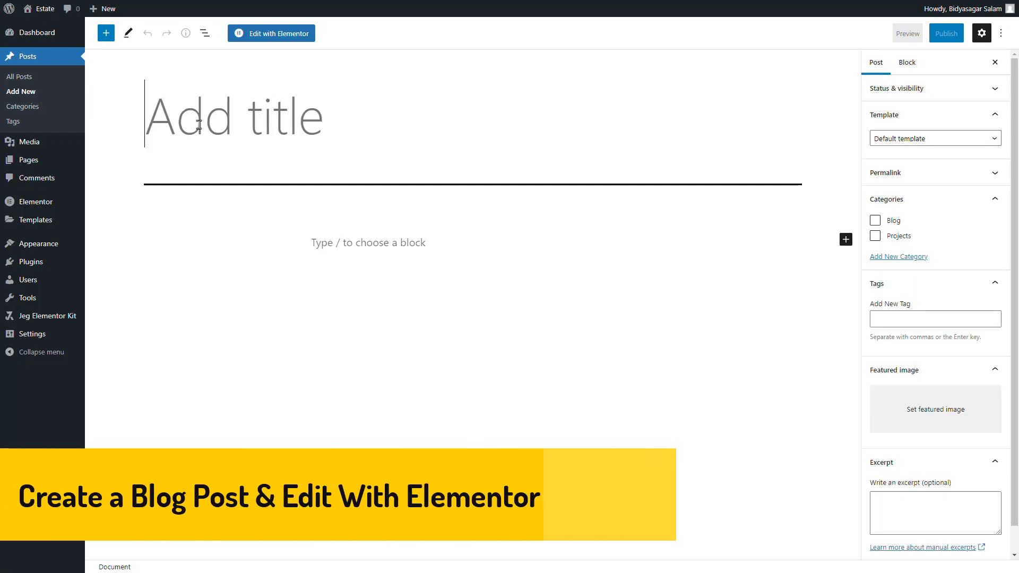
type("How to ")
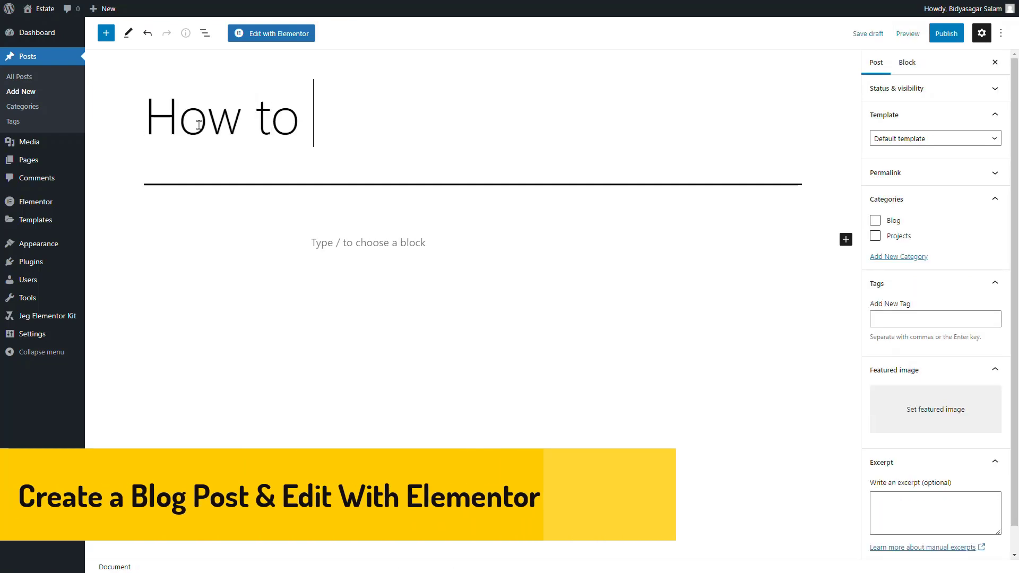
type("design ")
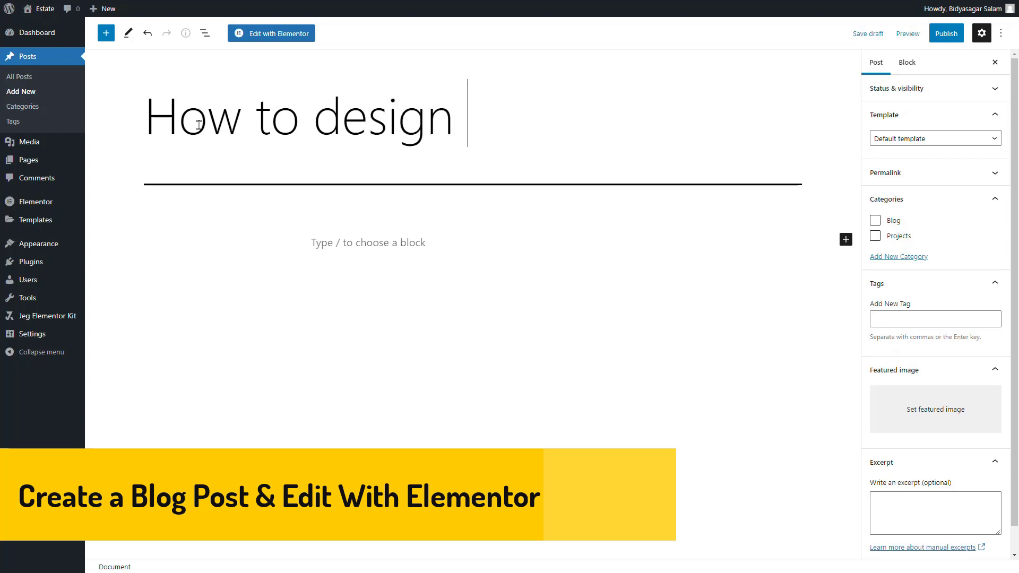
type("a blog pos")
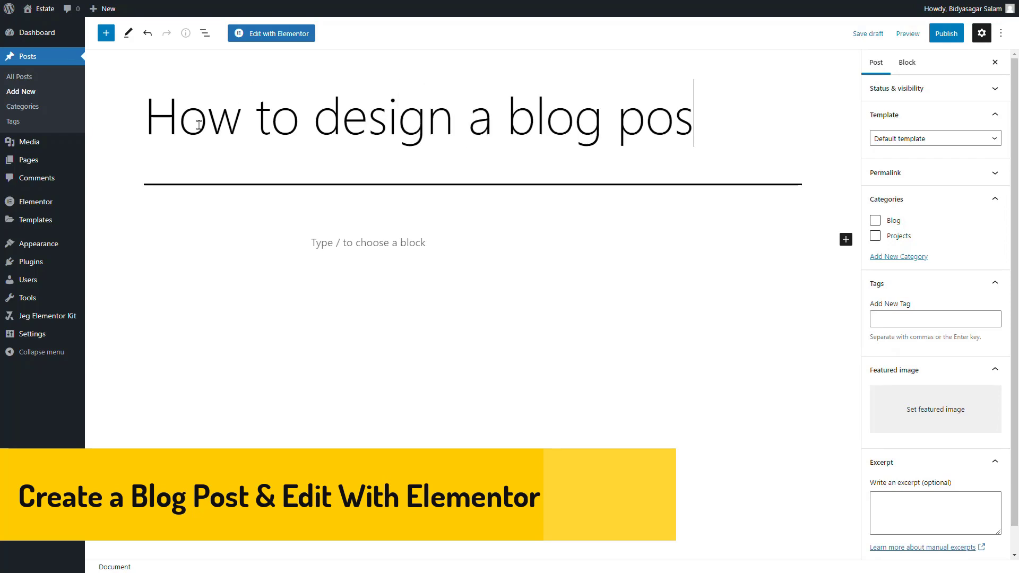
type("t with e")
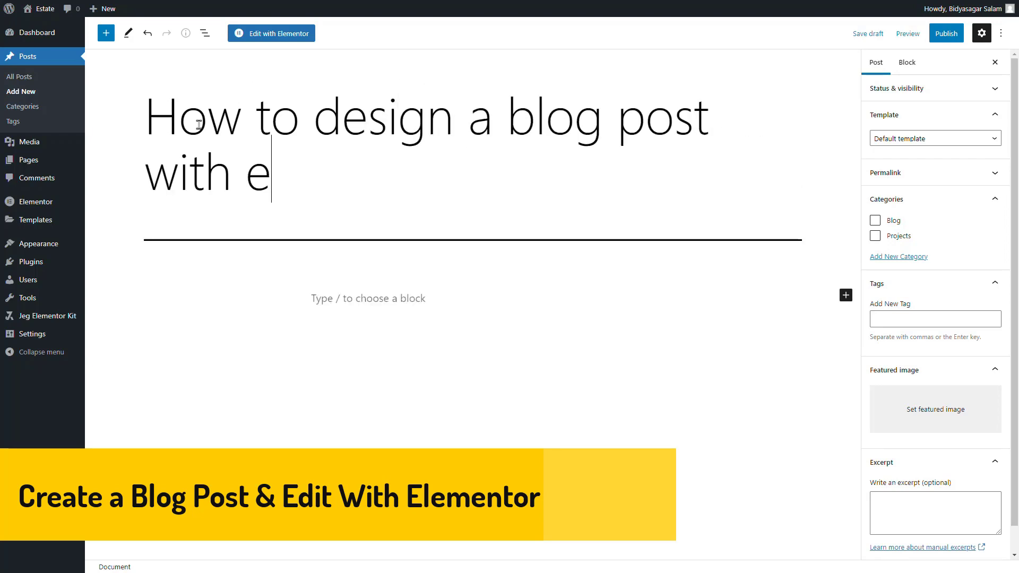
key("BackSpace")
type("Elemetnor")
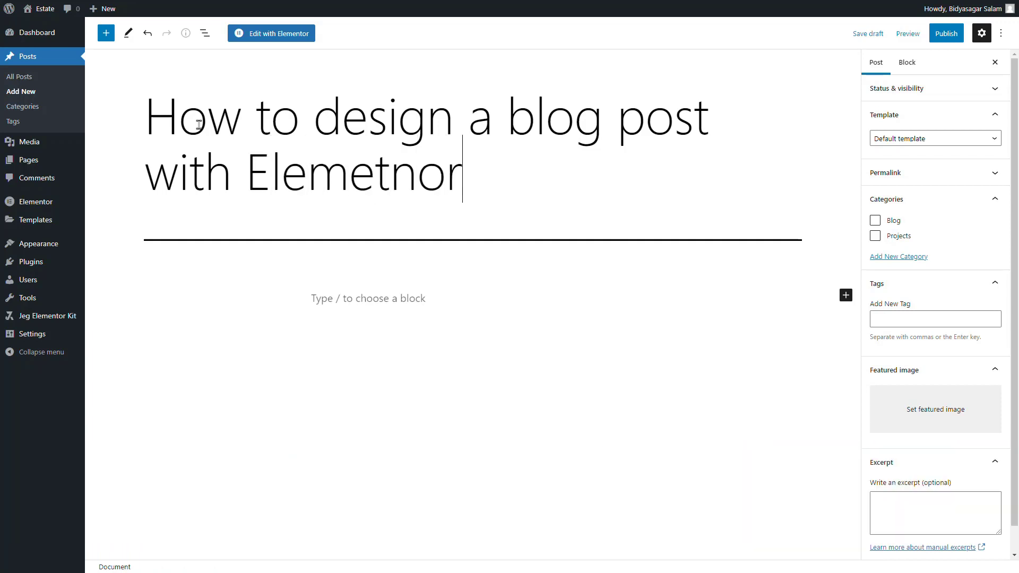
key("BackSpace")
key("BackSpace")
key("BackSpace")
key("BackSpace")
type("ntor")
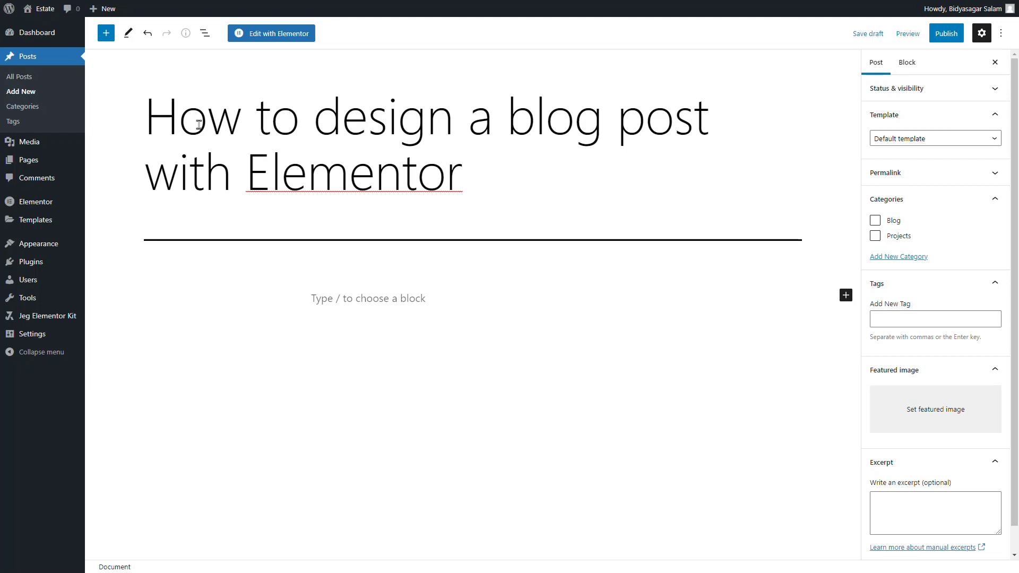
Set the post template to Elementor Full Width and use past-project-feature-image-1.webp, the white house photo, as the featured image.
left_click(923, 138)
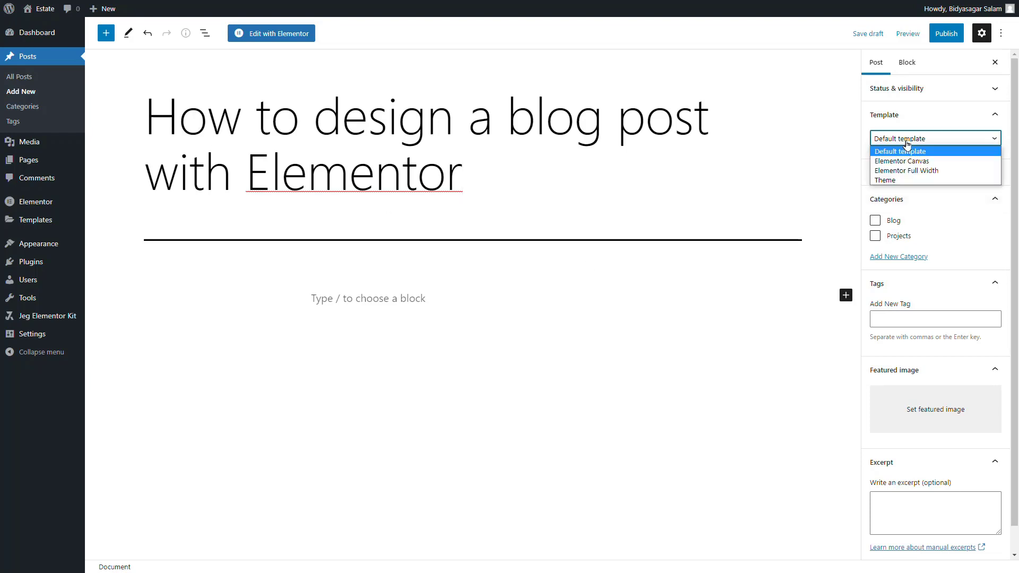
left_click(925, 170)
scroll(937, 246, "down", 1)
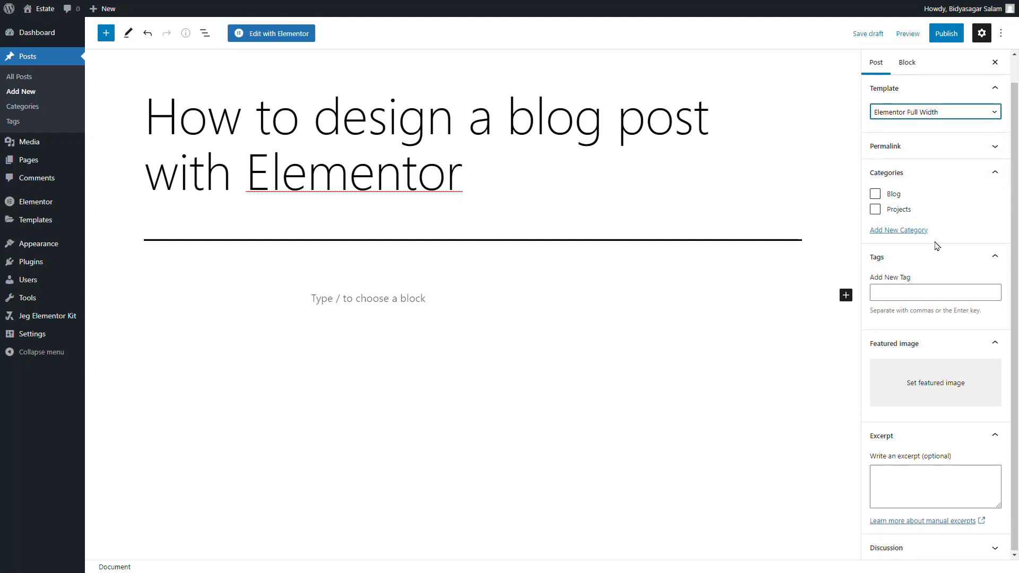
left_click(928, 386)
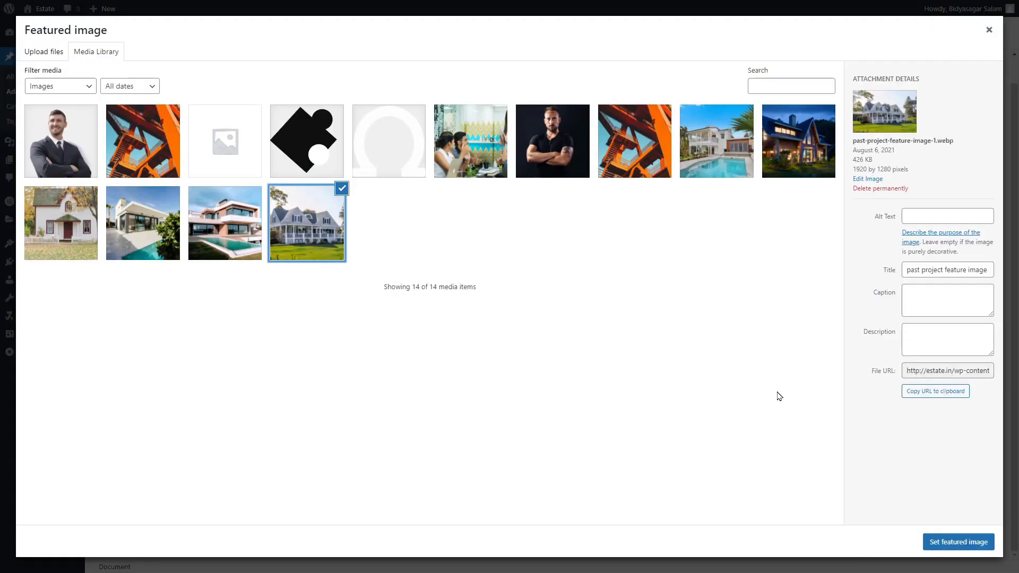
left_click(954, 543)
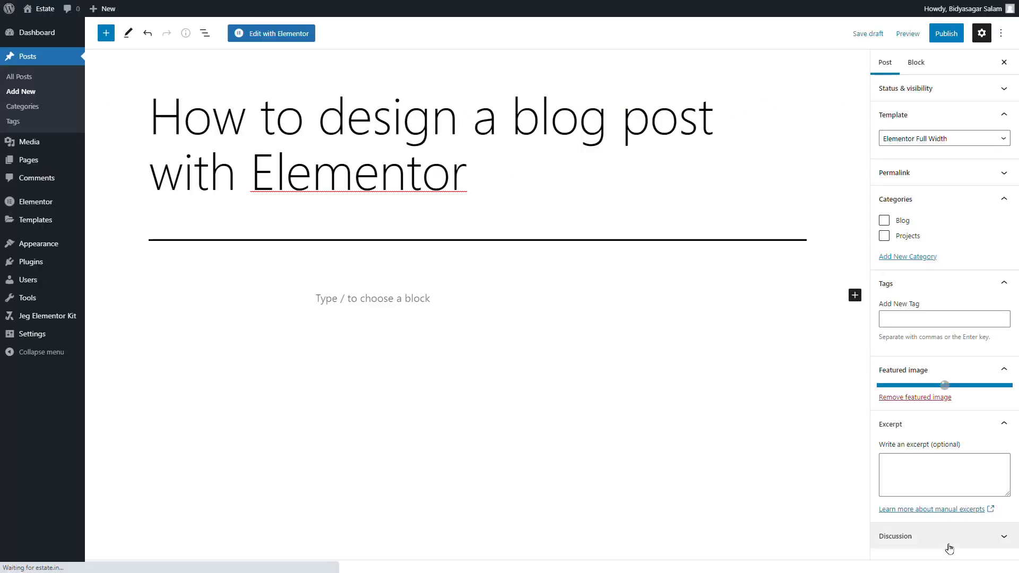
Paste the copied lorem ipsum text as the post's excerpt and expand the discussion options.
scroll(981, 441, "down", 2)
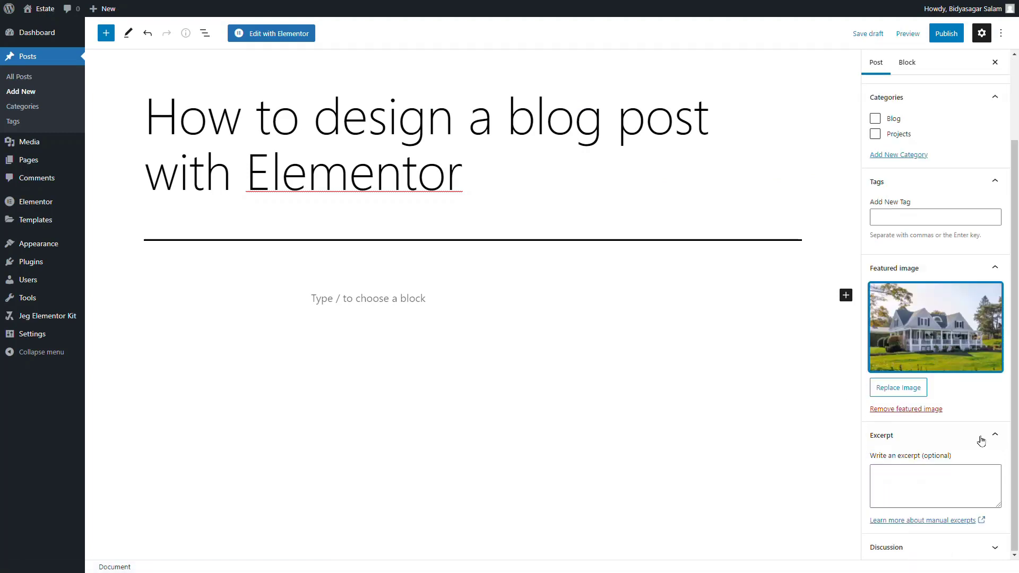
left_click(909, 481)
key("ctrl+v")
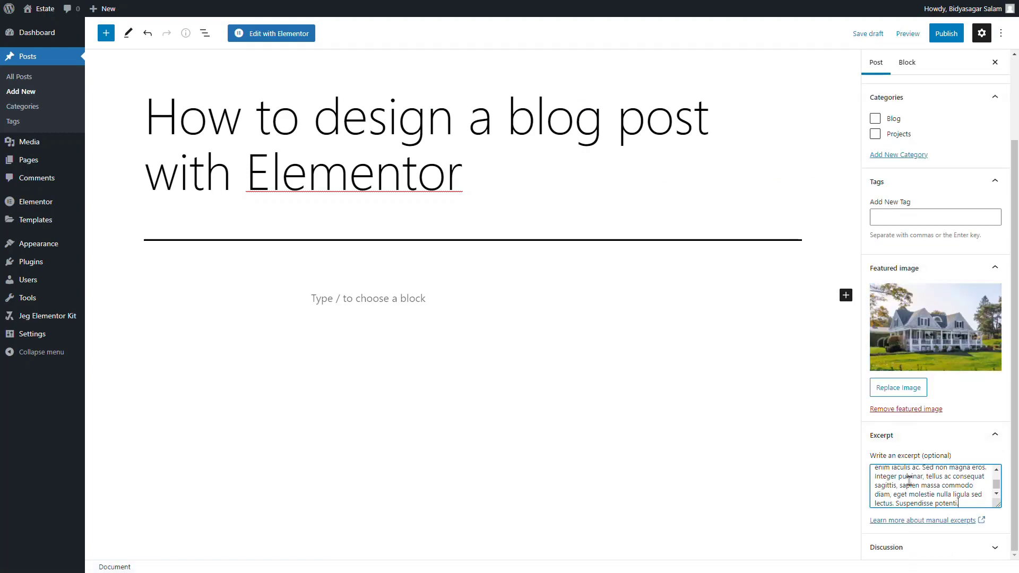
left_click(983, 548)
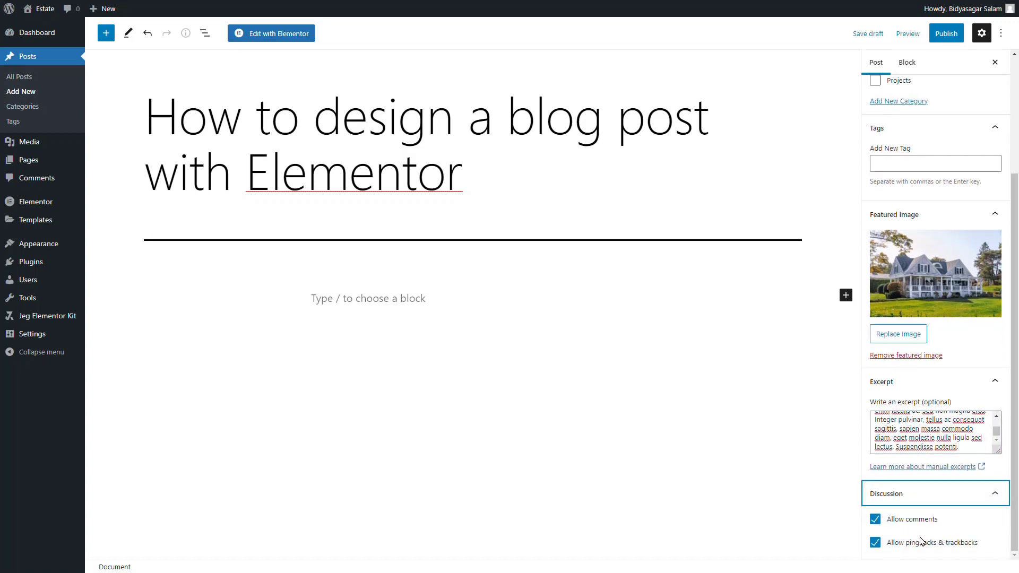
Save the post as a draft and open it for editing with Elementor.
scroll(929, 244, "up", 3)
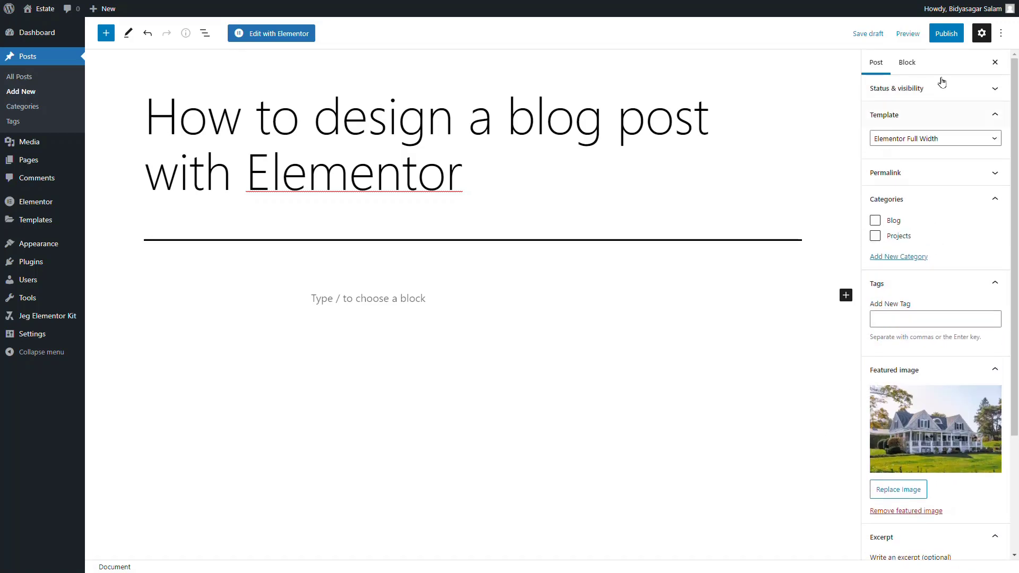
left_click(873, 34)
left_click(279, 39)
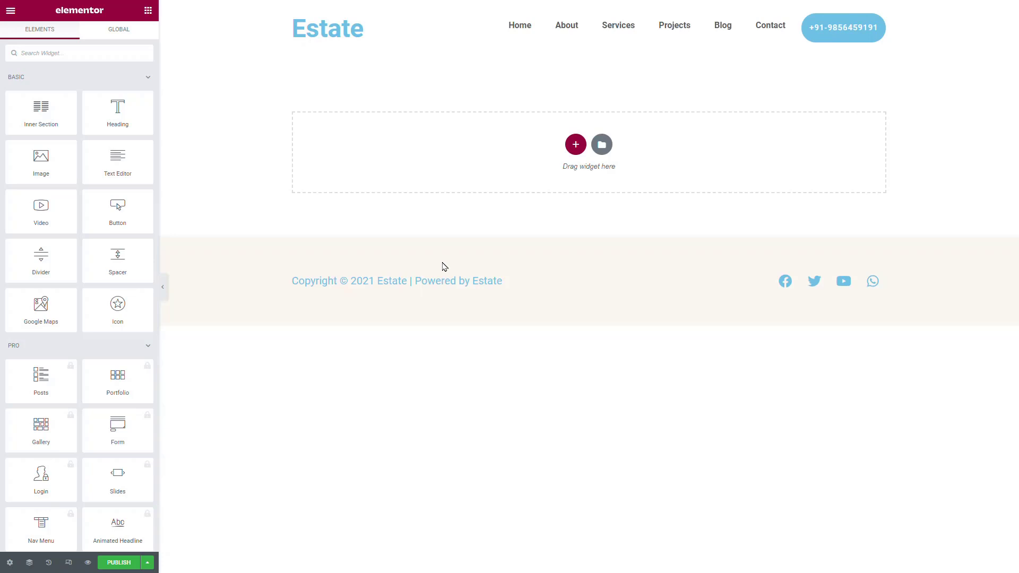
Give the post's body a classic background in a very light pink through the post settings.
left_click(9, 563)
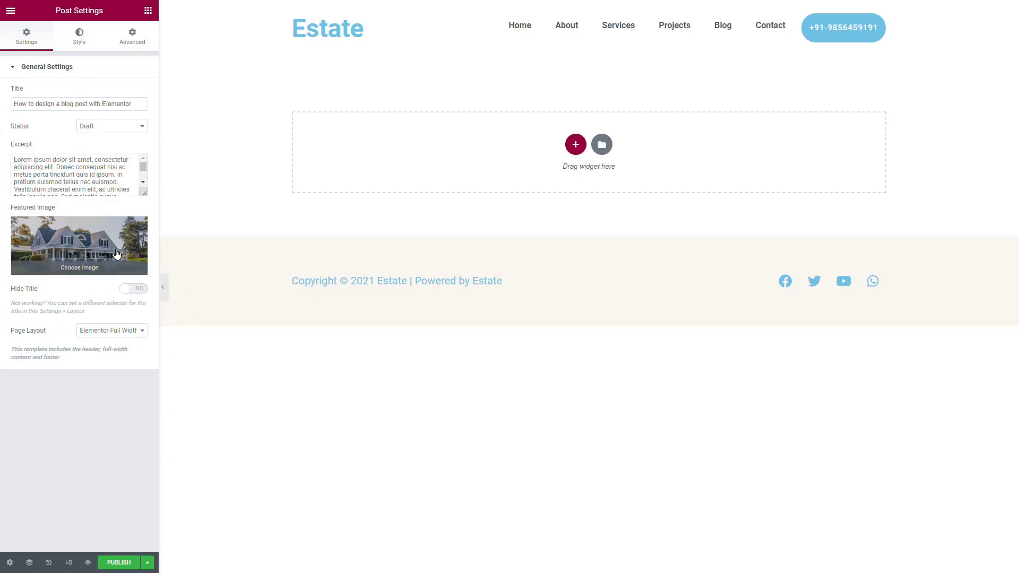
left_click(80, 37)
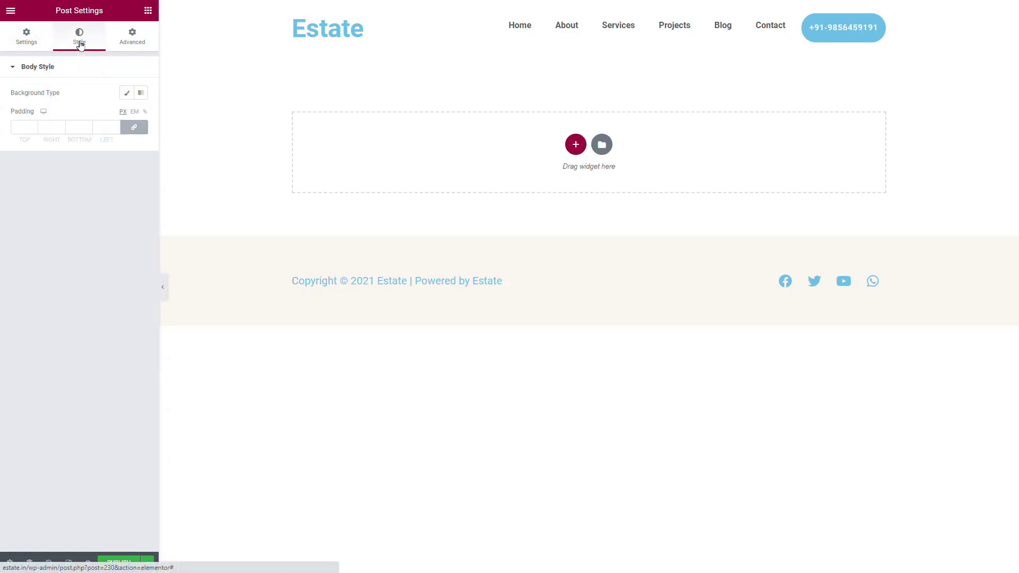
left_click(125, 93)
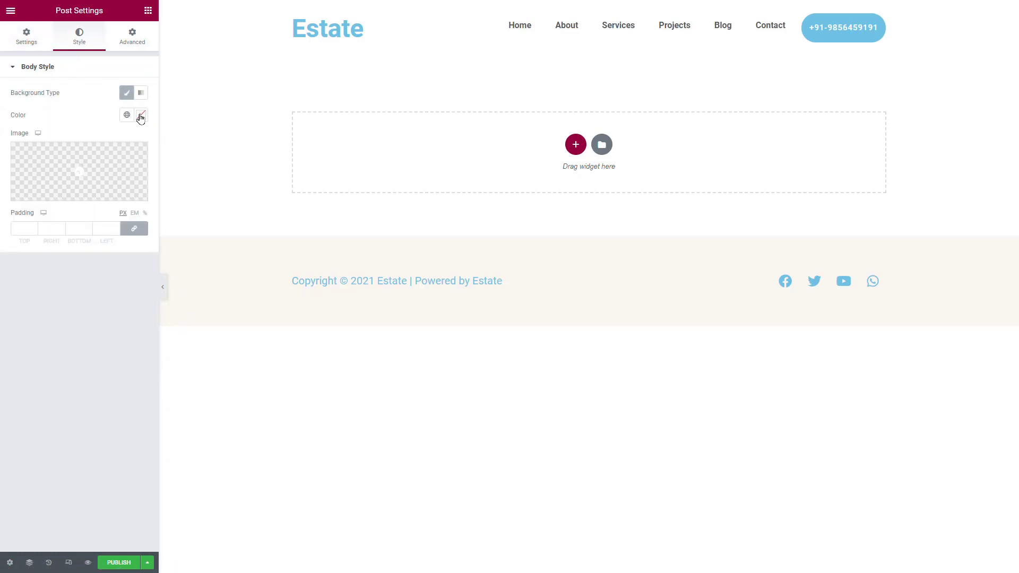
left_click(140, 115)
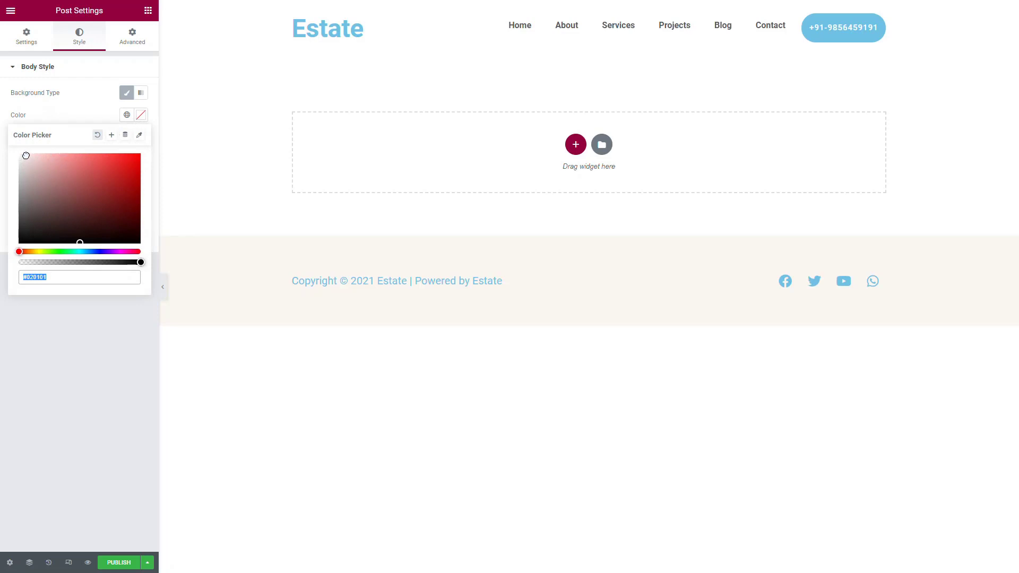
left_click(26, 155)
left_click(24, 154)
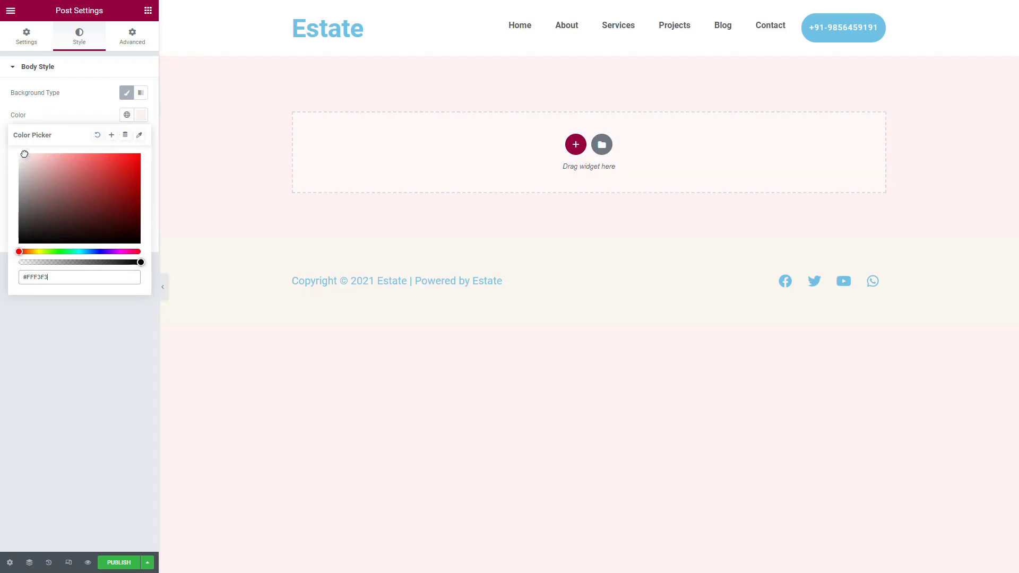
left_click_drag(25, 154, 25, 154)
left_click(85, 406)
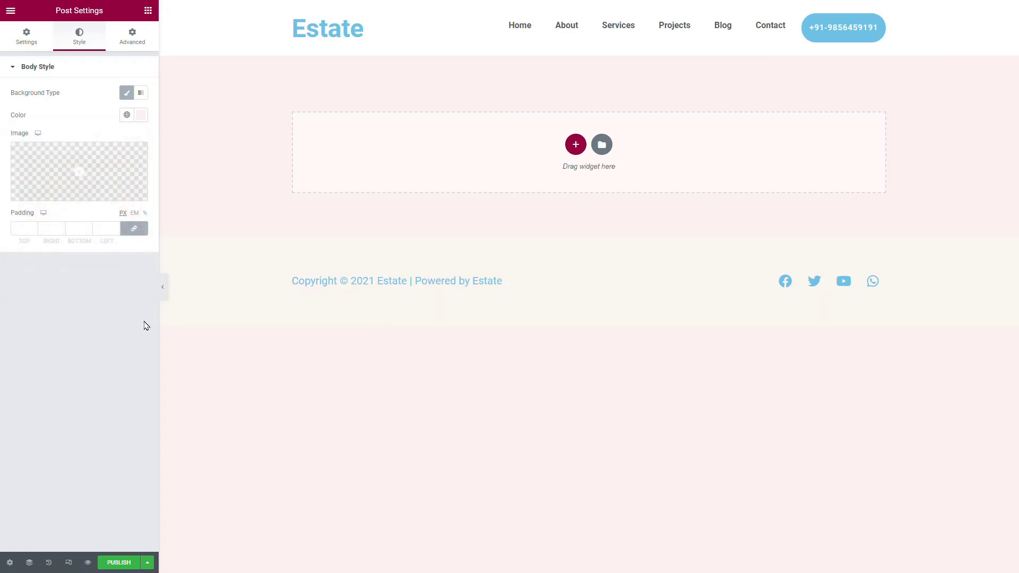
Add a new section with a single-column structure to the post.
left_click(150, 12)
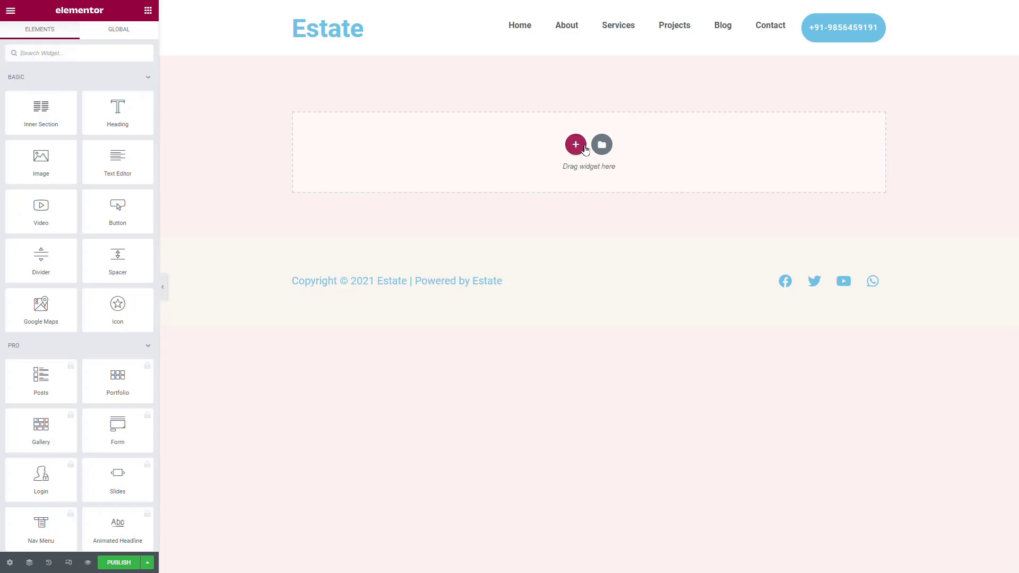
left_click(576, 144)
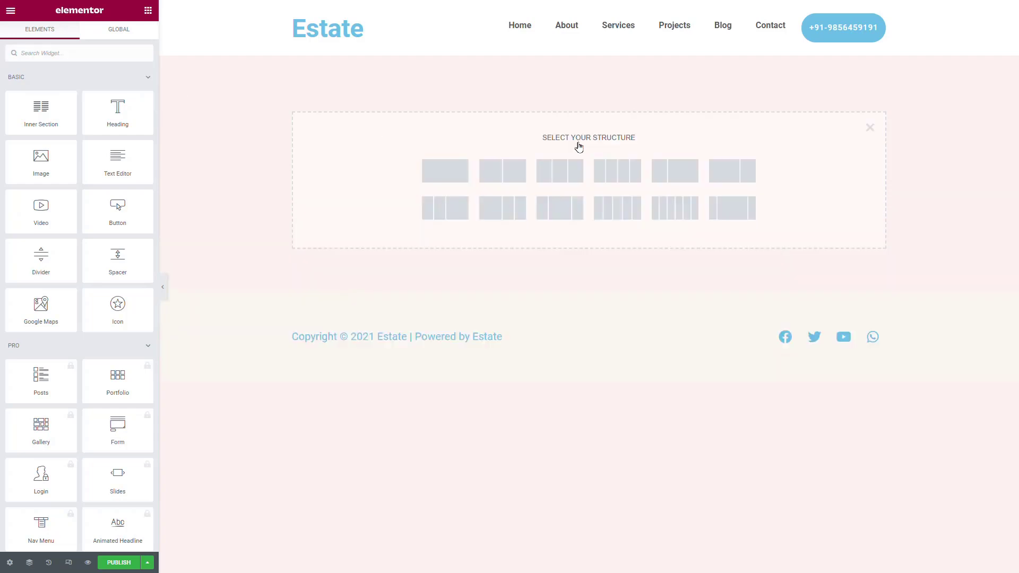
left_click(455, 177)
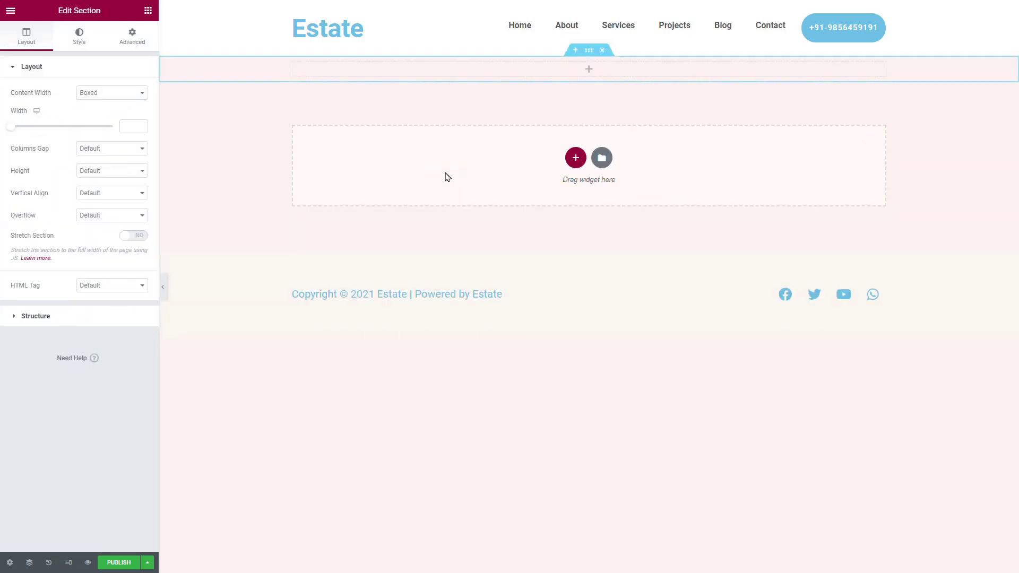
Unlink the section's padding values and set the top and bottom padding to 100 px each.
left_click(129, 49)
left_click(134, 147)
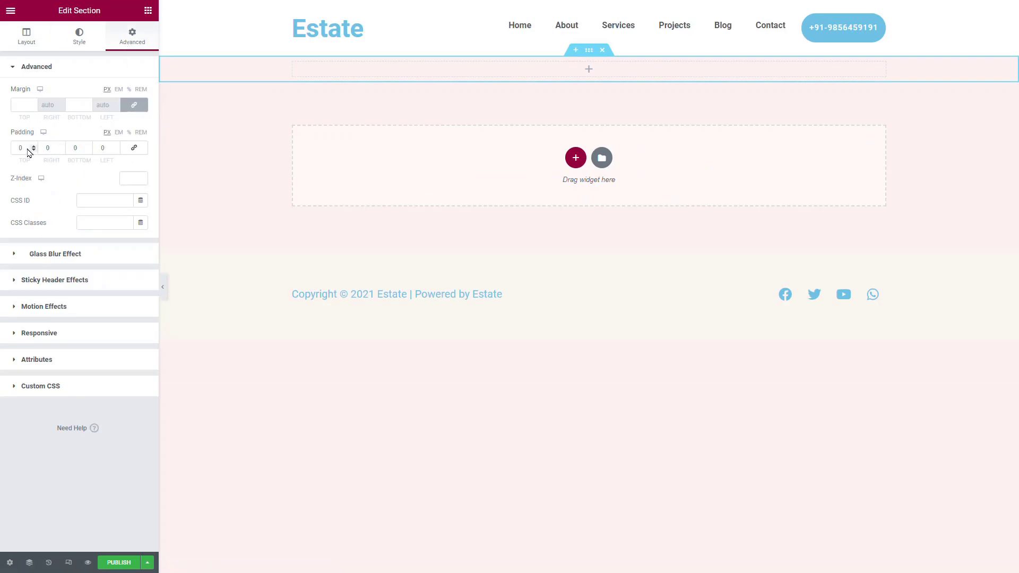
left_click(21, 148)
type("100")
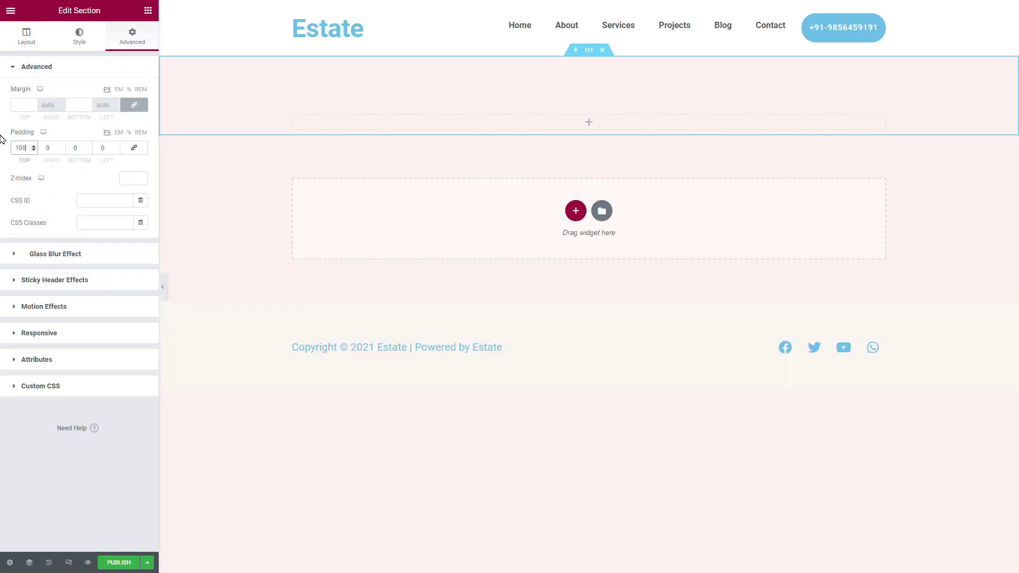
key("Tab")
key("Tab")
key("Tab")
key("shift+Tab")
type("100")
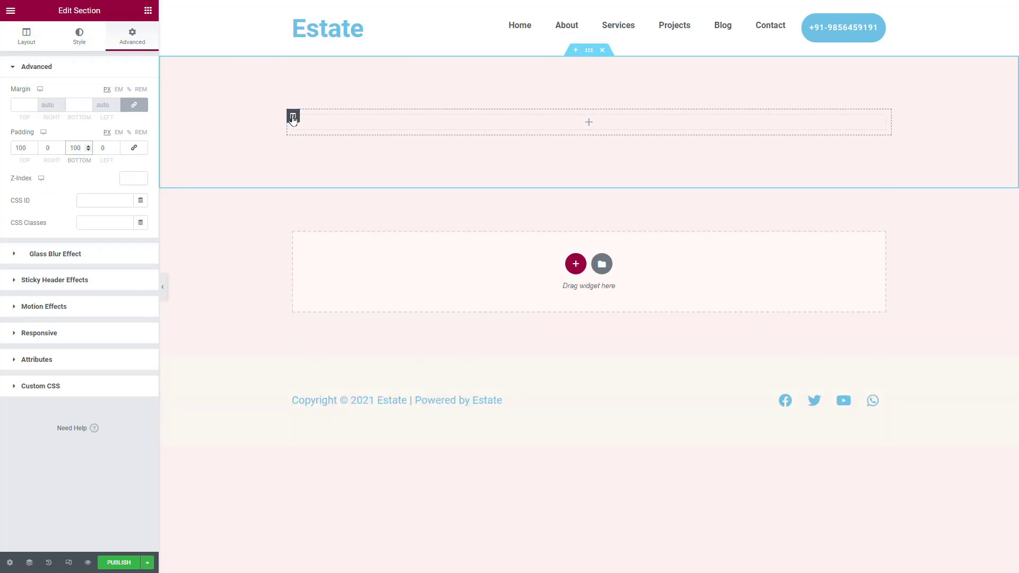
Give the section's column a classic background in white, #FFFFFF.
left_click(292, 117)
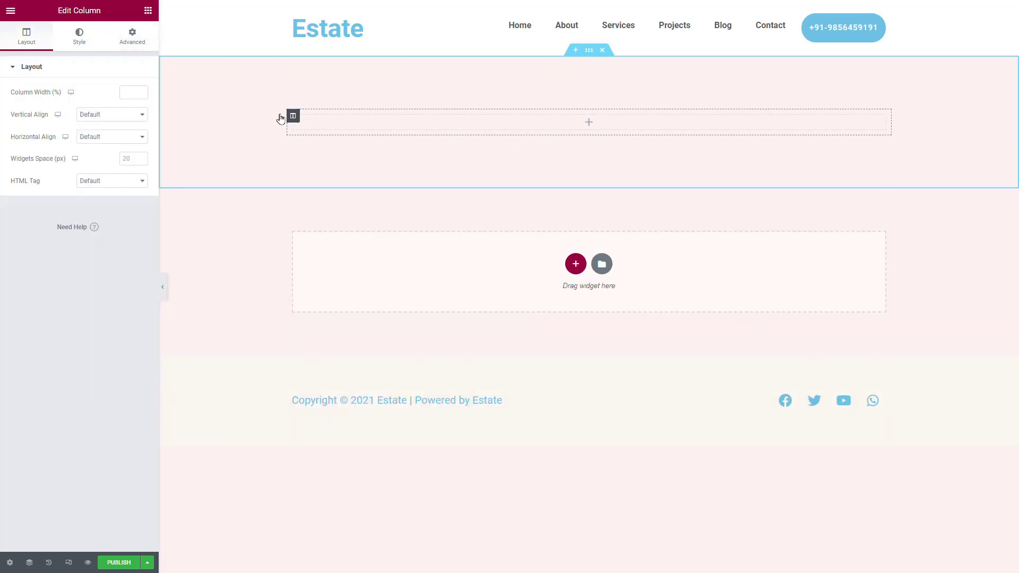
left_click(77, 47)
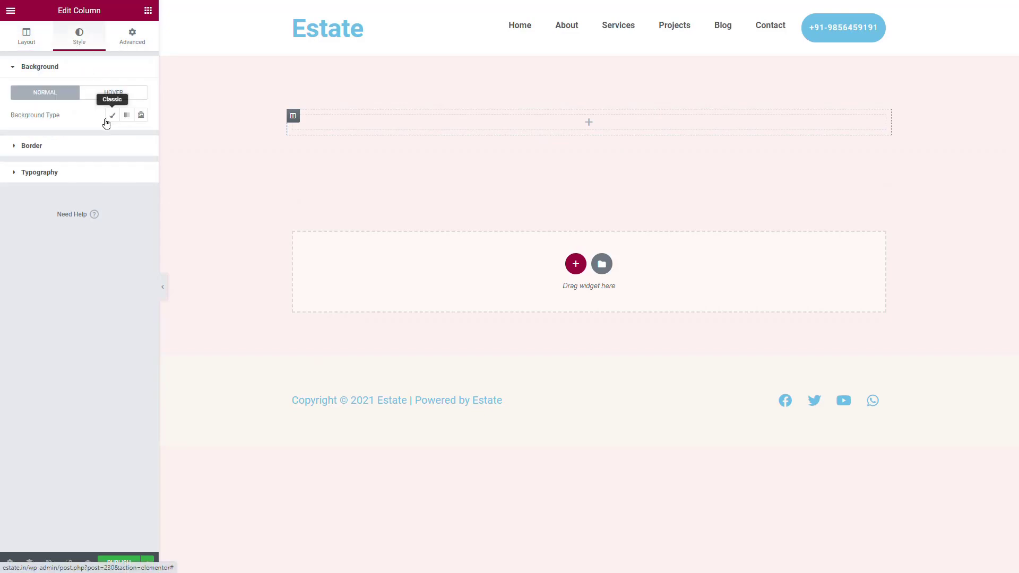
left_click(111, 116)
left_click(142, 139)
left_click_drag(32, 185, 3, 145)
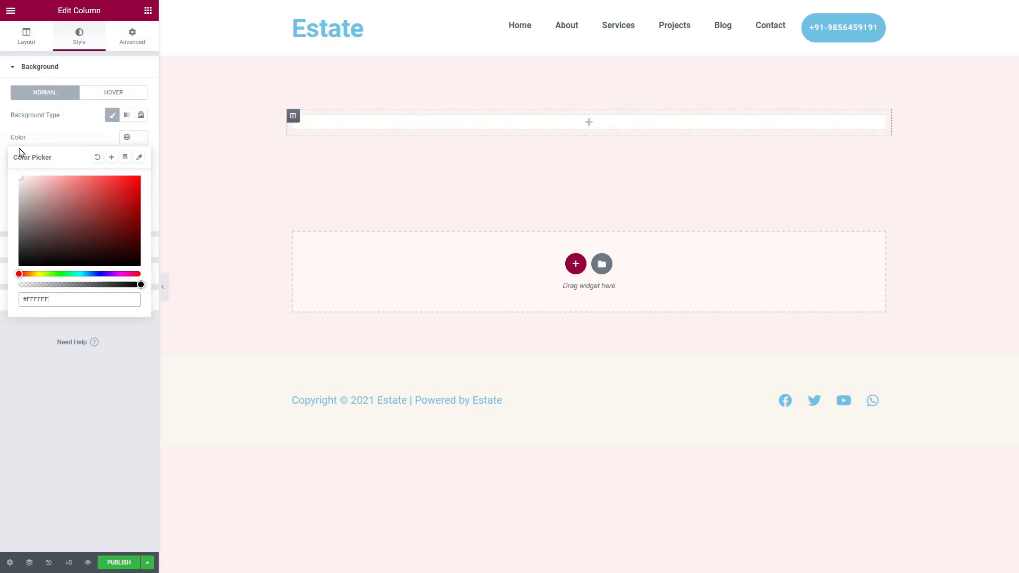
Unlink the column's padding values and set 50 px on the left and right and 100 px on the top and bottom.
left_click(78, 131)
left_click(129, 37)
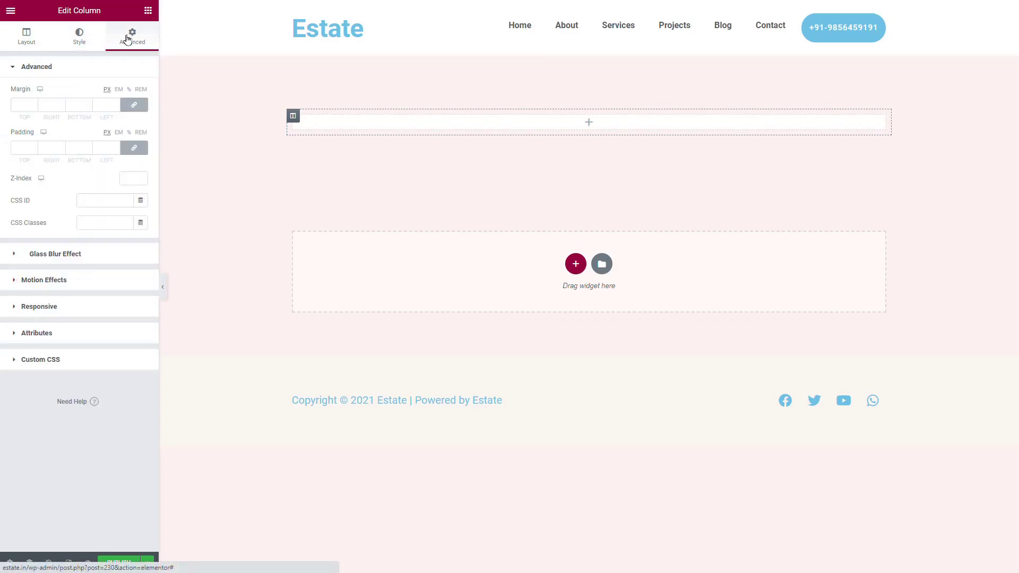
left_click(135, 148)
left_click(104, 148)
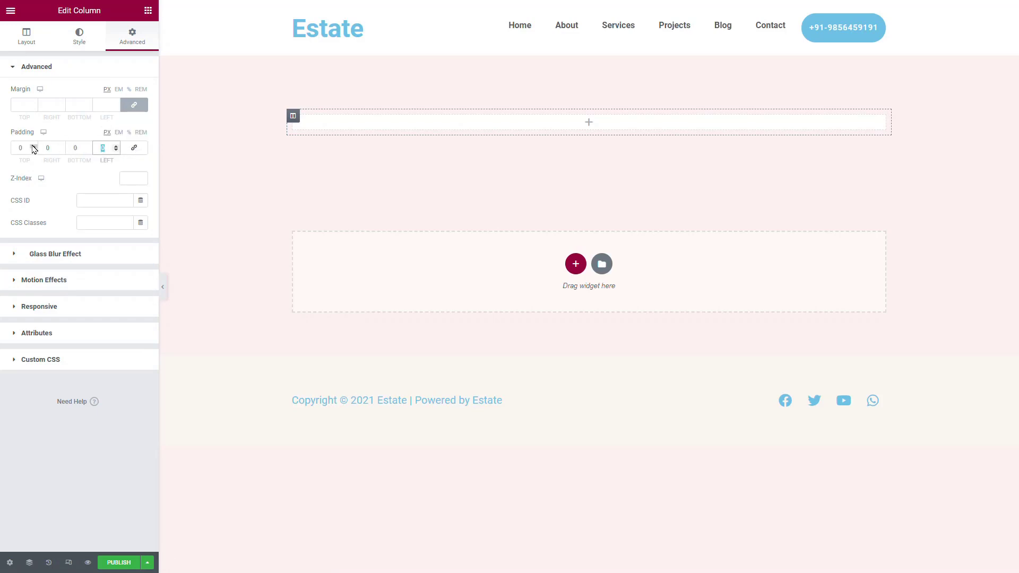
type("50")
left_click(50, 148)
type("5")
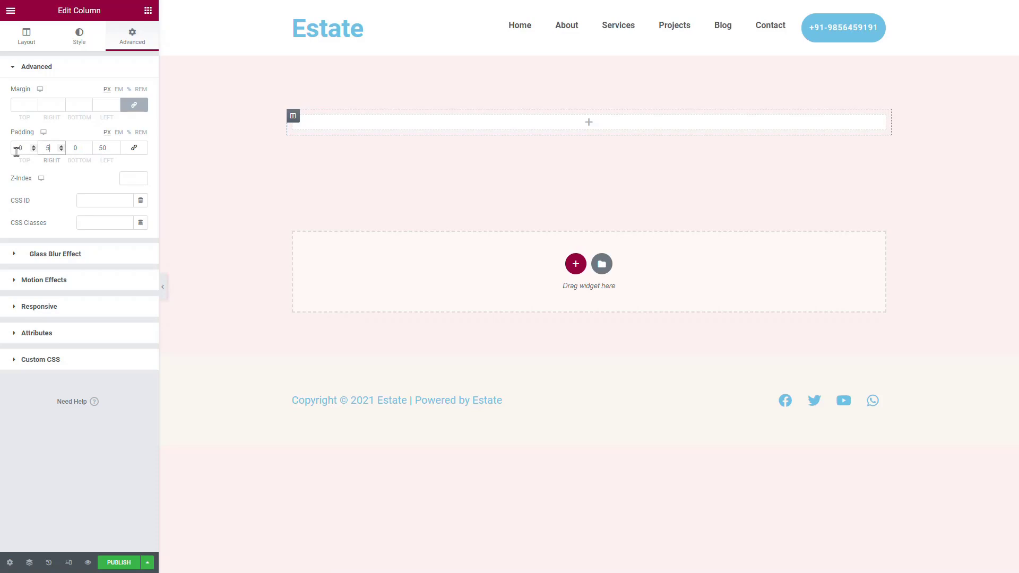
type("0")
left_click(16, 151)
type("100")
left_click(79, 148)
Add the JKit - Post Title widget from the Jeg Elementor Kit - Single Post category to the white column.
left_click(148, 11)
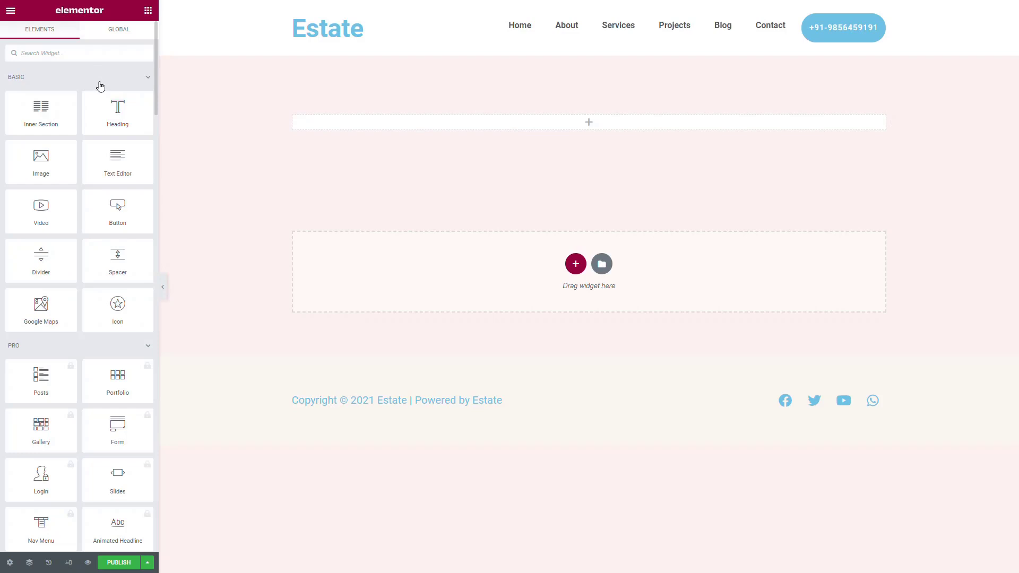
left_click(148, 80)
left_click(148, 105)
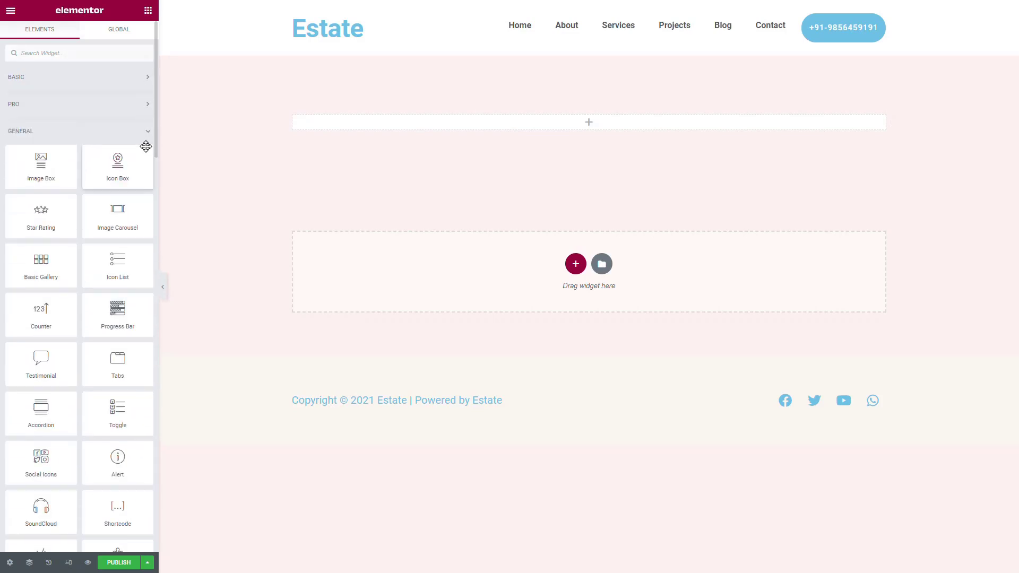
left_click(148, 132)
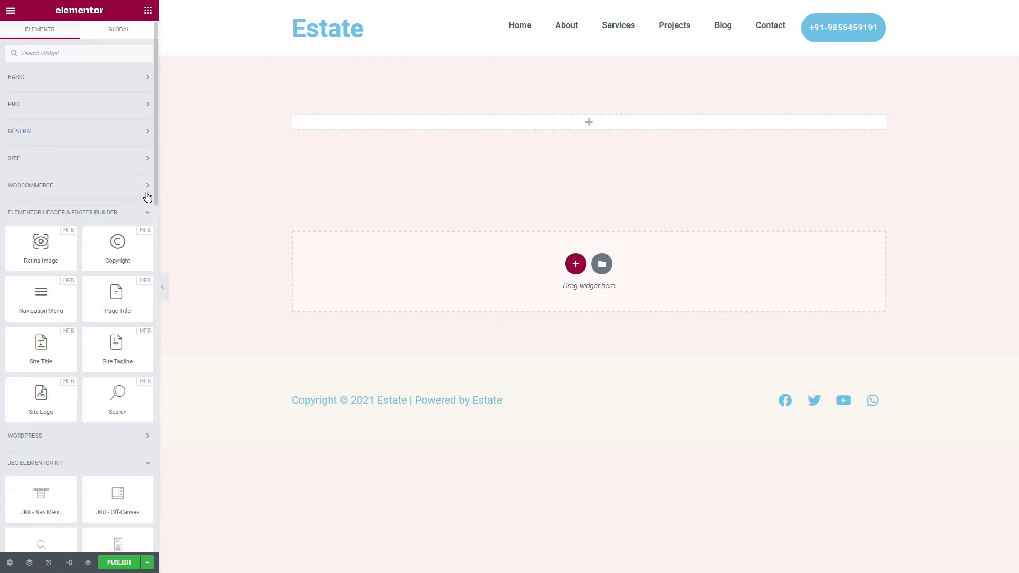
left_click(148, 212)
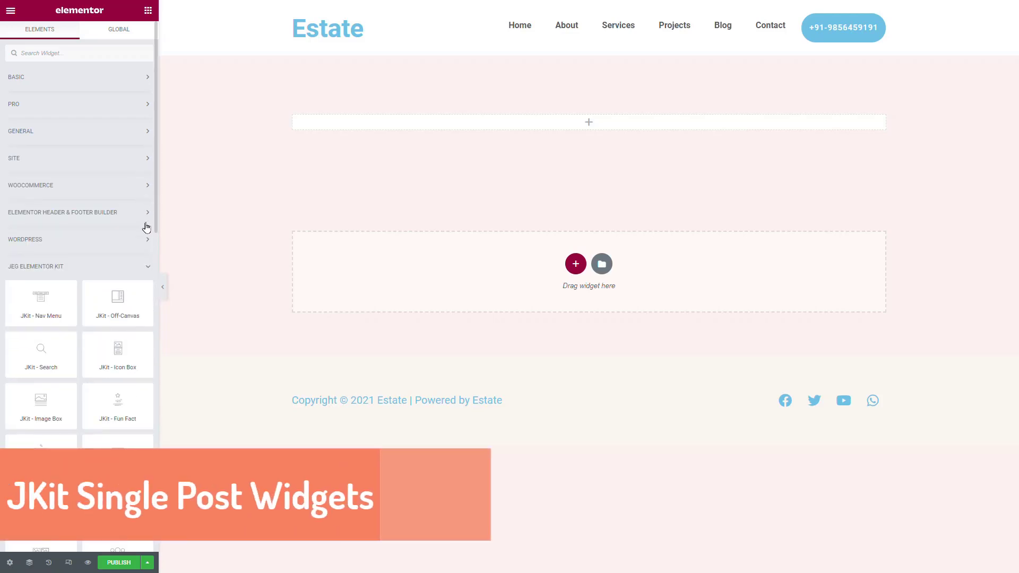
left_click(148, 267)
scroll(150, 265, "down", 2)
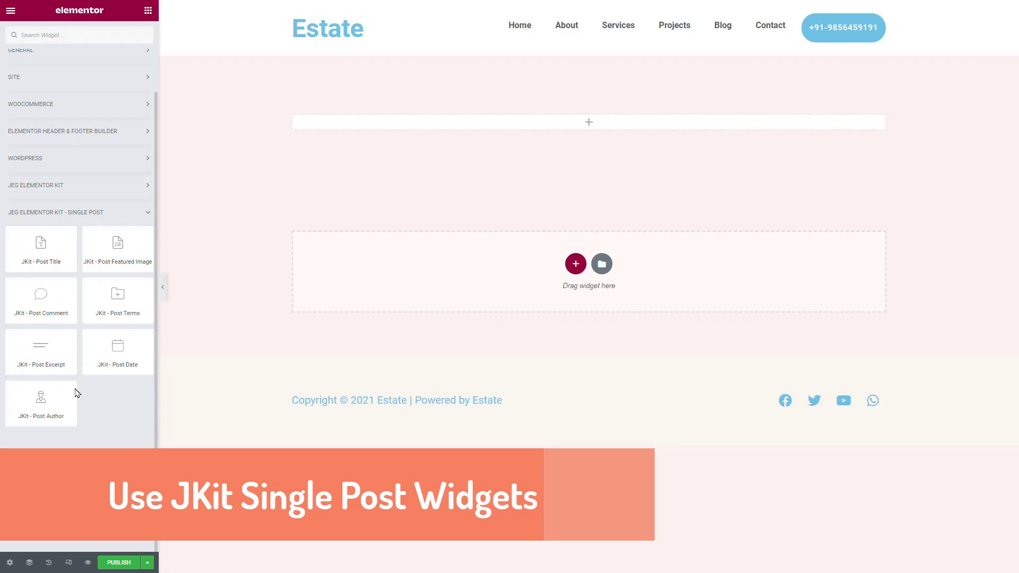
left_click_drag(49, 238, 627, 126)
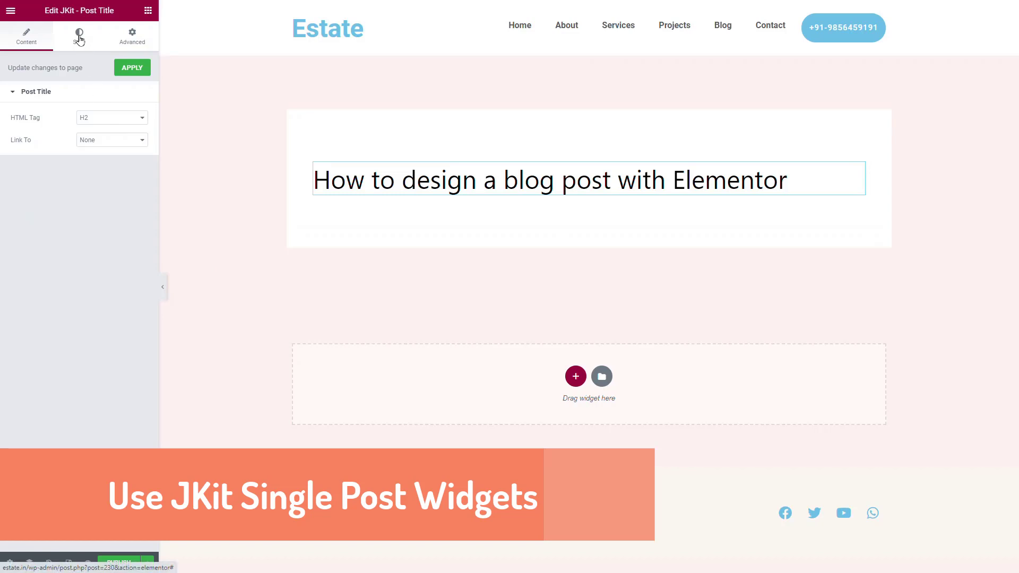
Set the post title's typography weight to 600, leaving its link set to None.
left_click(103, 141)
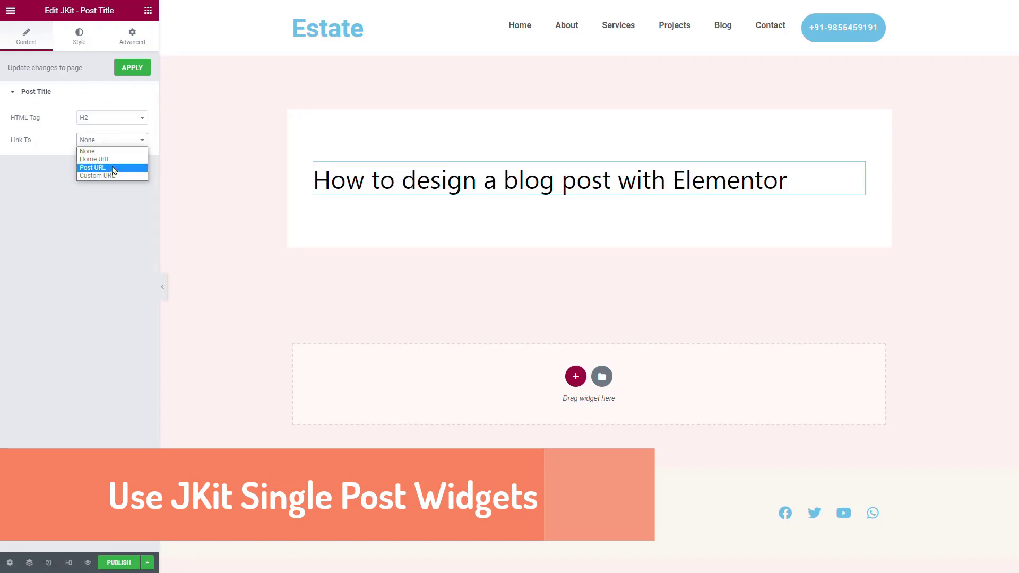
left_click(67, 235)
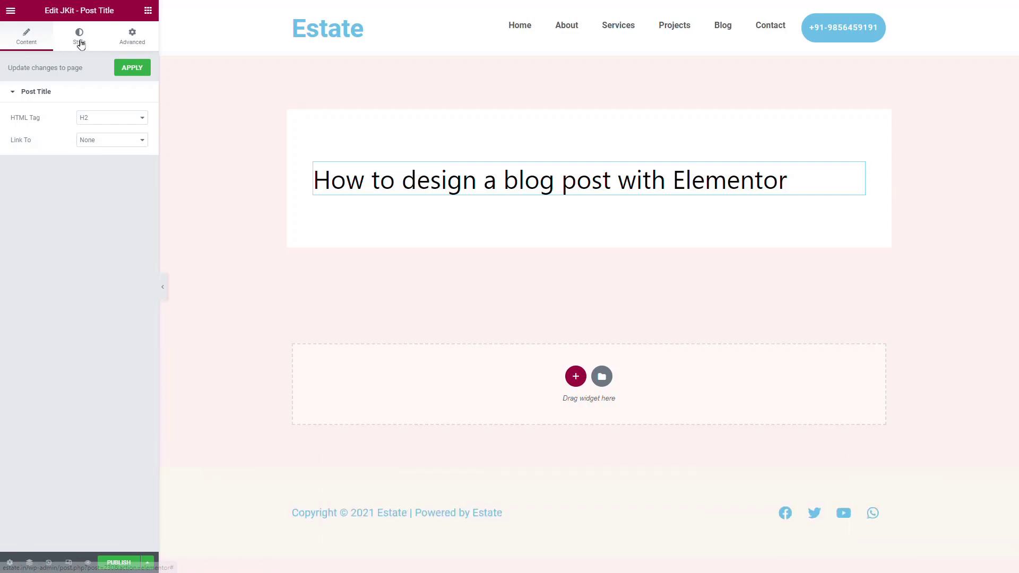
left_click(82, 47)
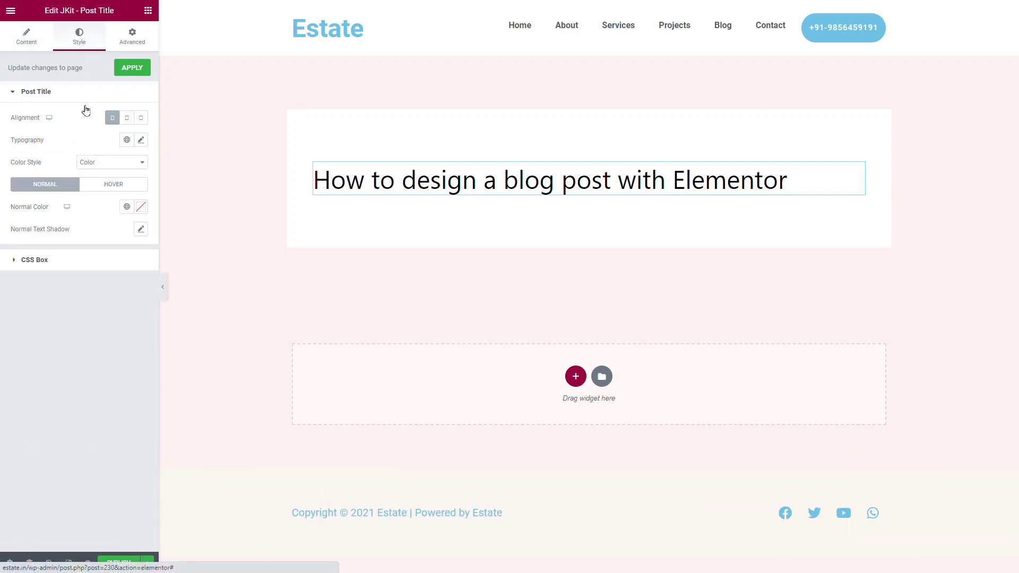
left_click(142, 140)
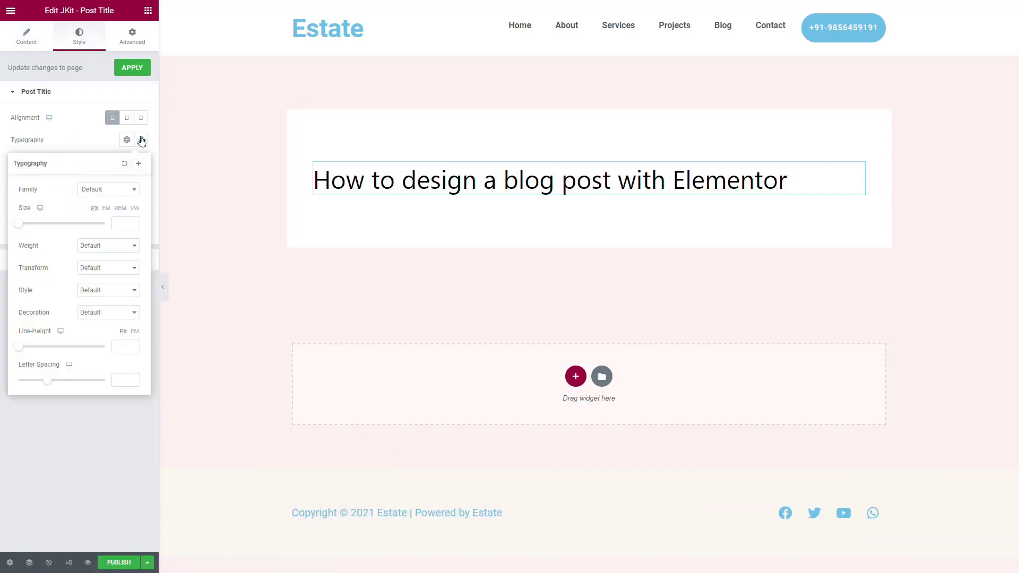
left_click(104, 244)
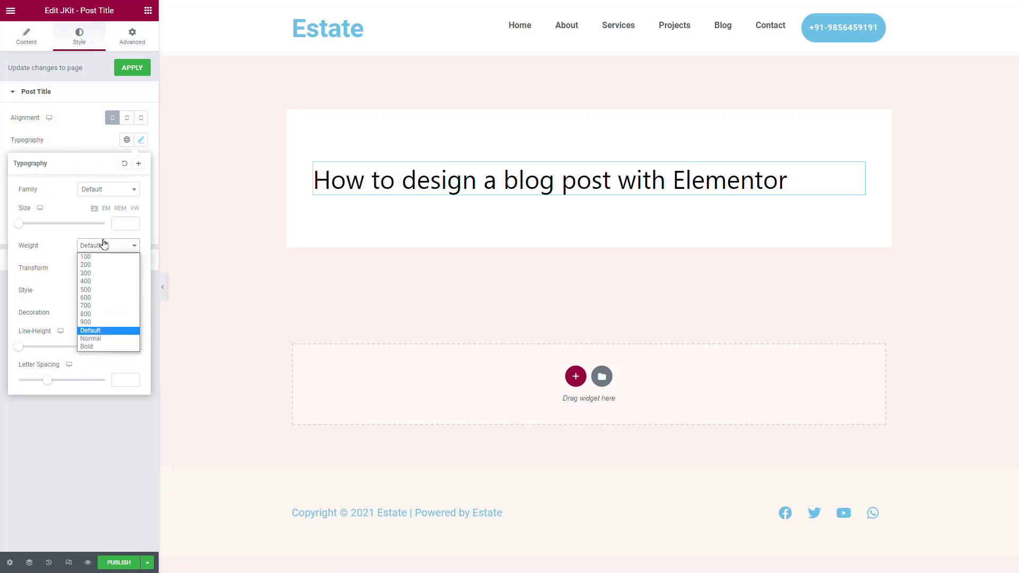
left_click(97, 297)
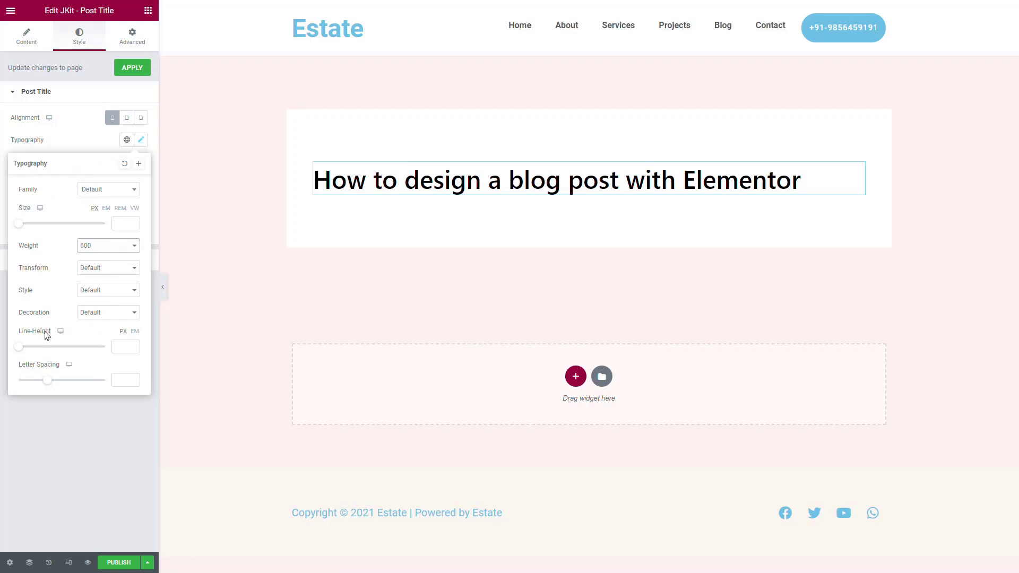
left_click(71, 403)
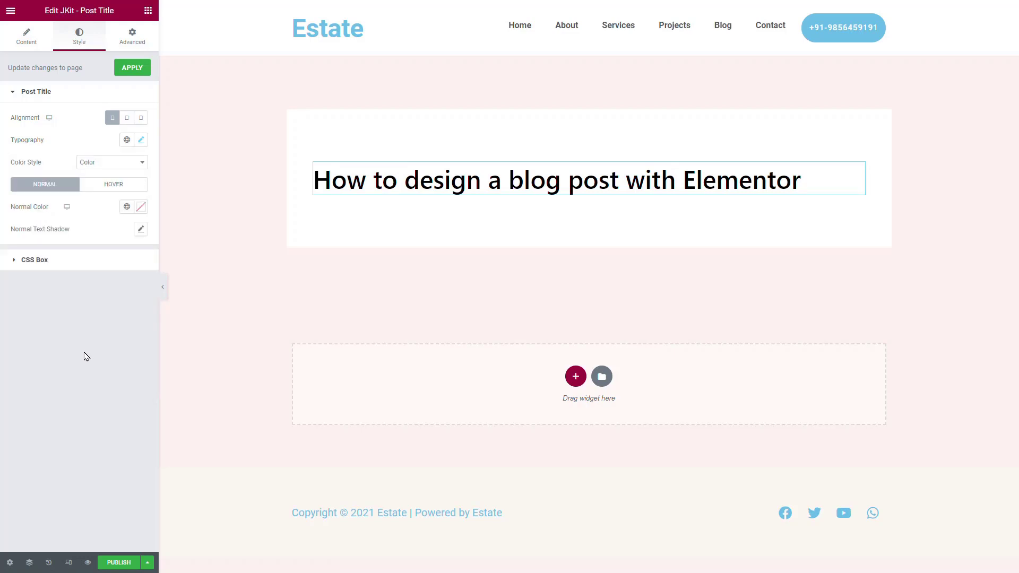
Unlink the post title widget's padding values and set the bottom padding to 40 px.
left_click(132, 38)
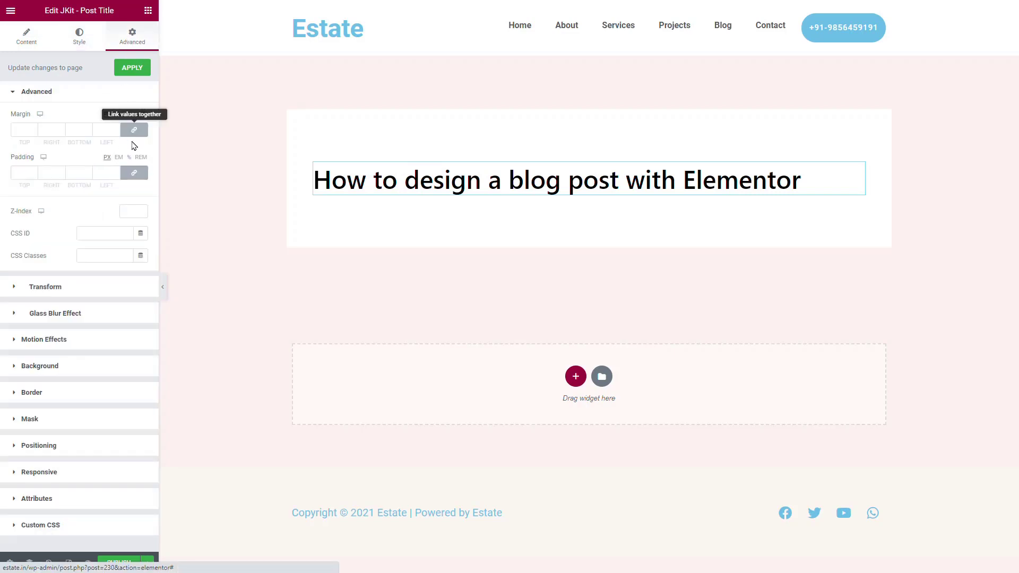
left_click(132, 173)
double_click(81, 173)
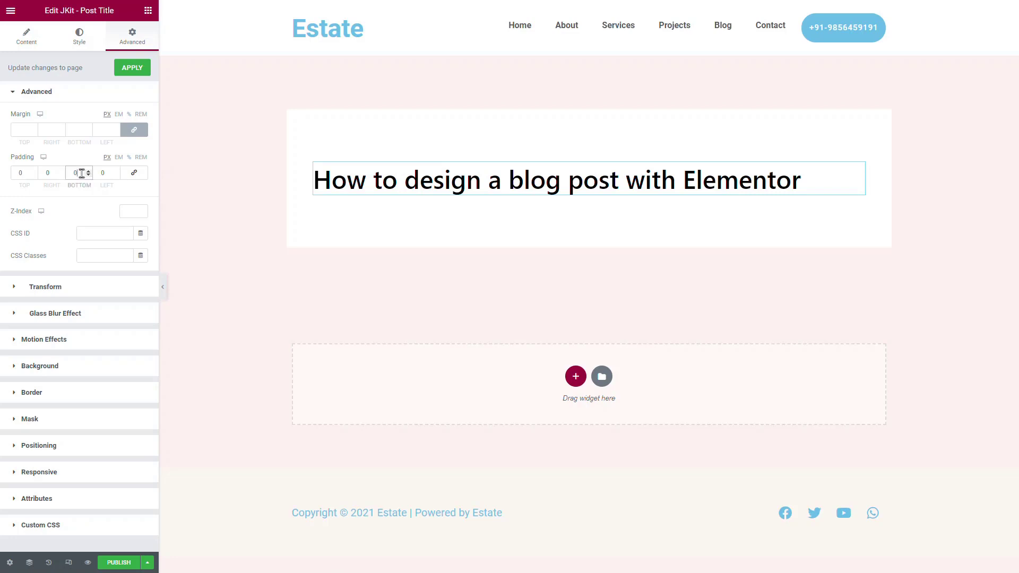
type("40")
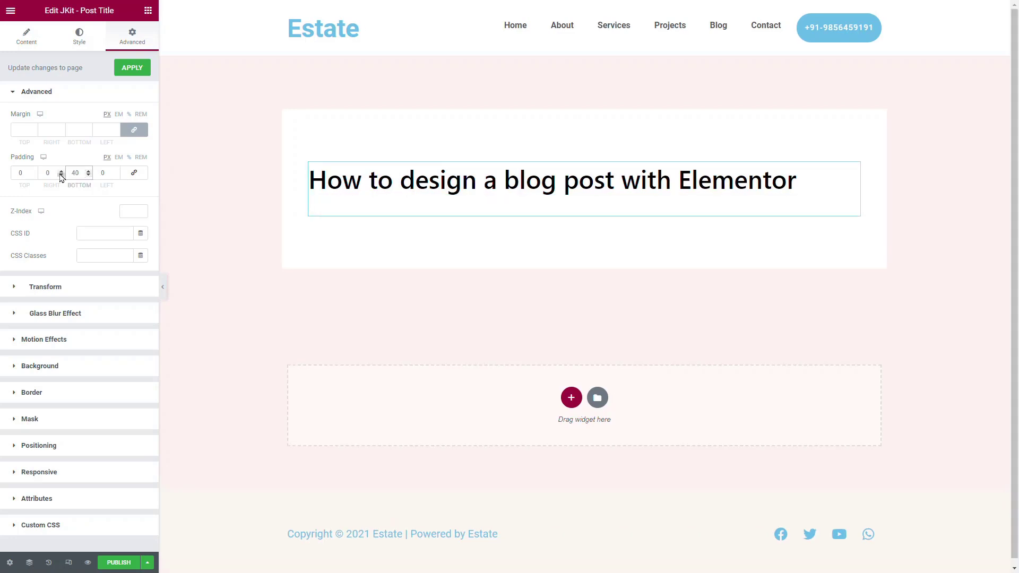
Add the JKit - Post Featured Image widget below the post title and set its image size to Full.
left_click(146, 13)
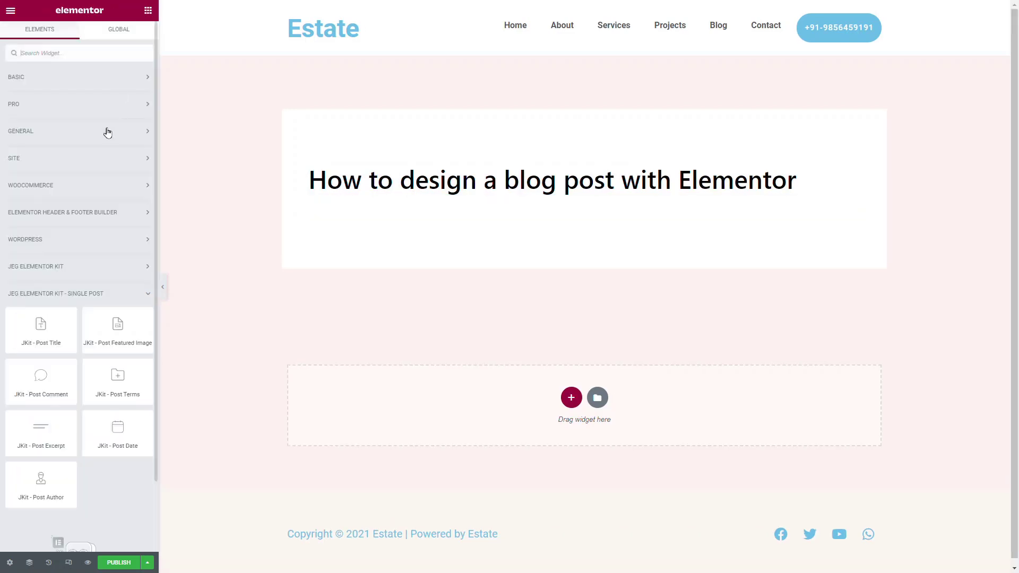
left_click_drag(122, 336, 543, 189)
left_click_drag(542, 196, 549, 192)
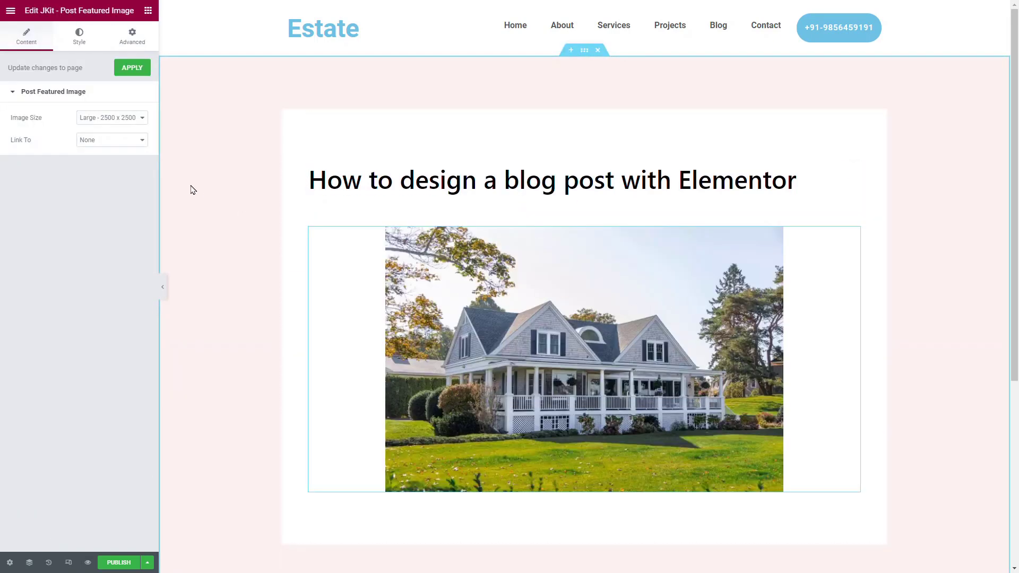
left_click(107, 118)
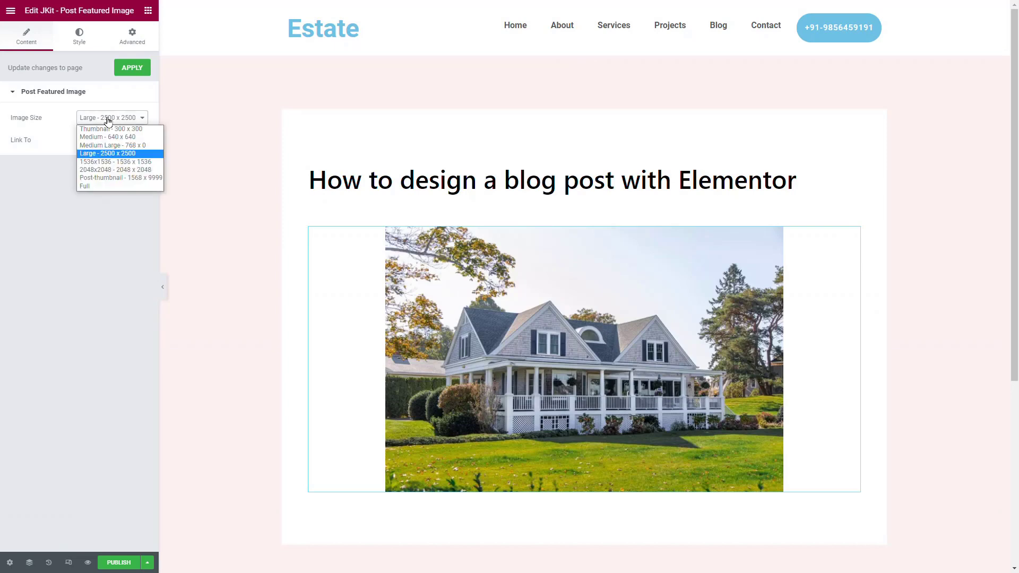
left_click(108, 186)
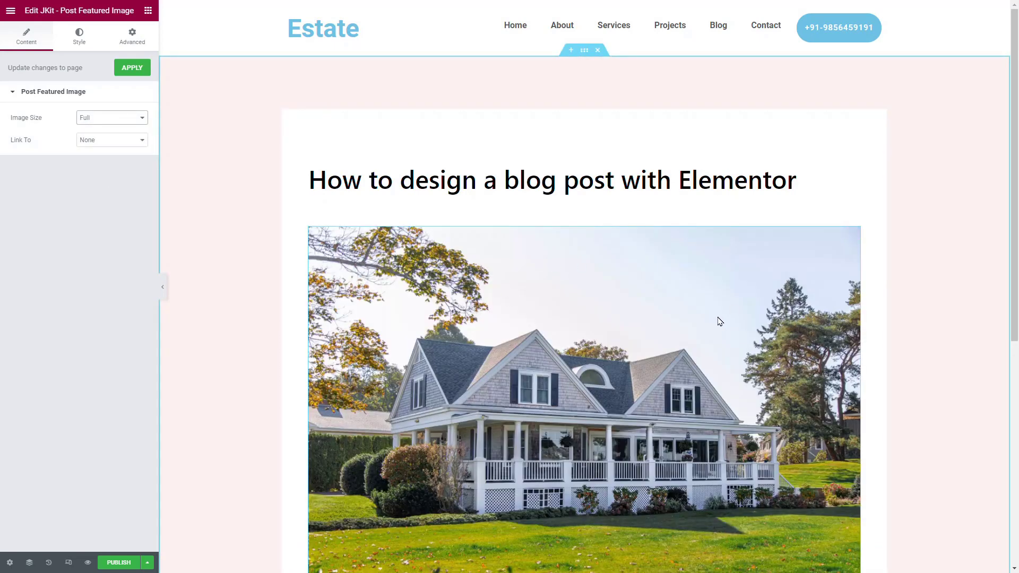
scroll(779, 302, "down", 3)
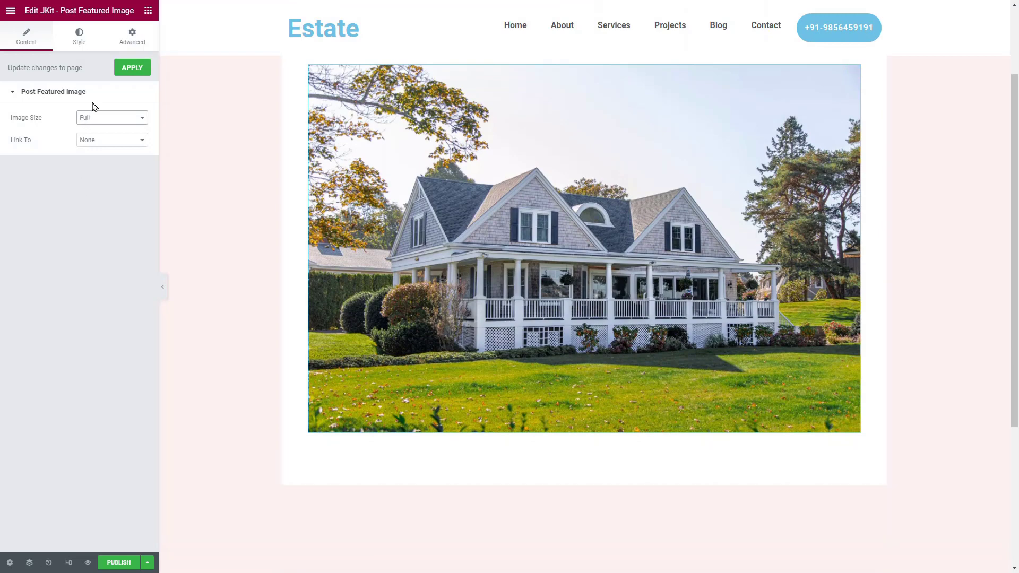
Add a Text Editor widget from the Basic category directly below the featured image.
left_click(148, 10)
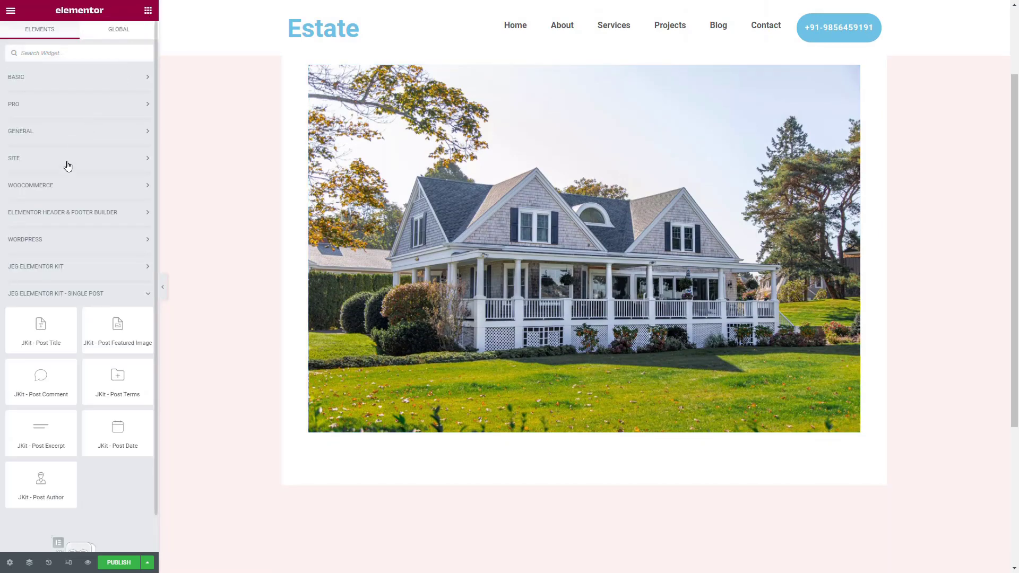
scroll(73, 225, "down", 1)
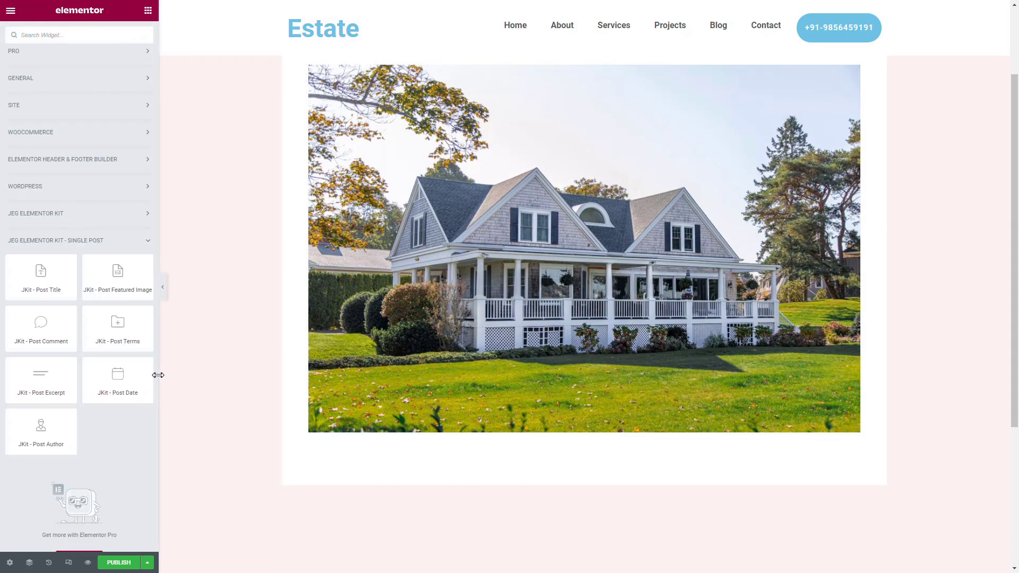
scroll(73, 261, "up", 1)
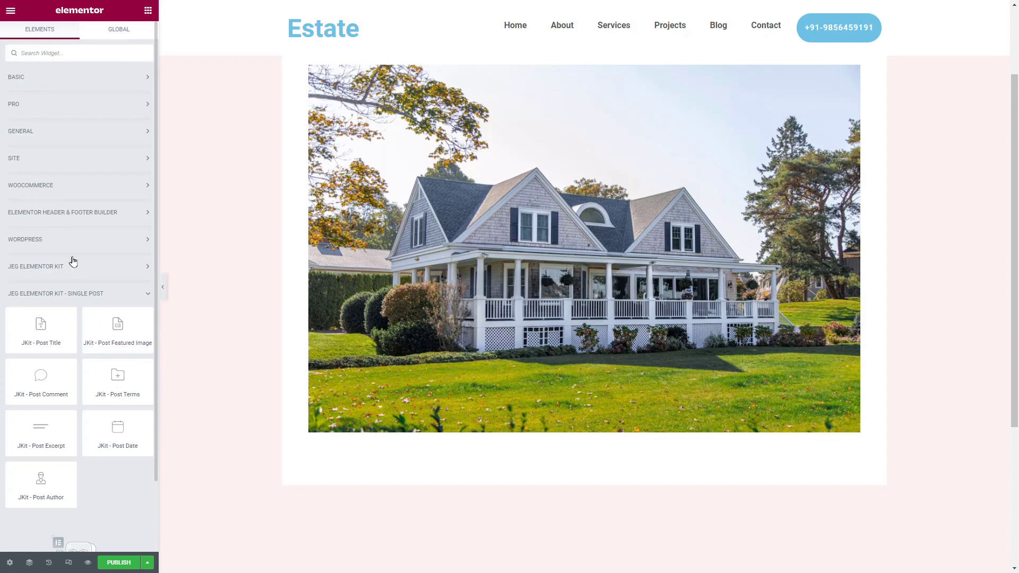
left_click(145, 80)
left_click_drag(124, 154, 534, 438)
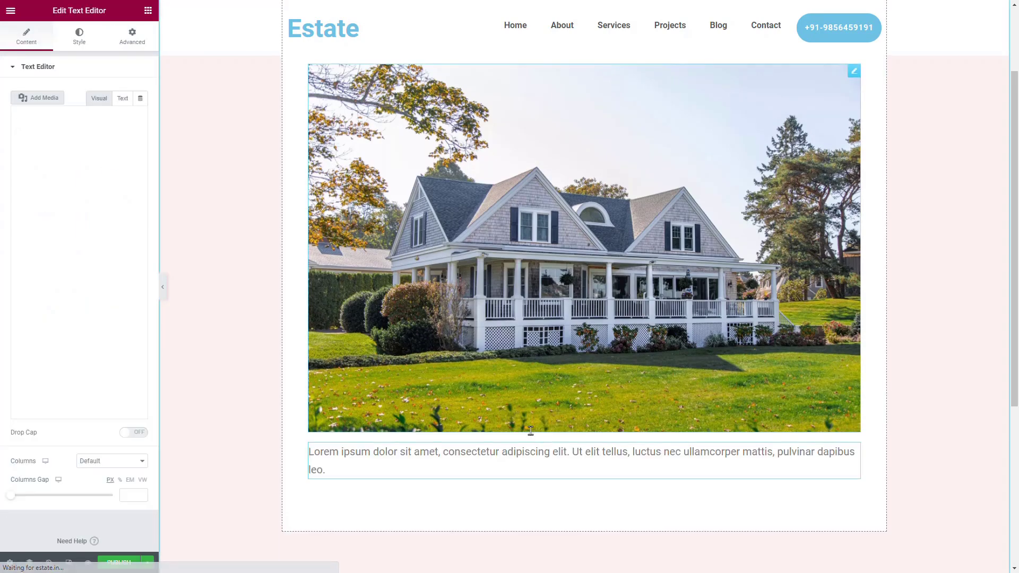
scroll(476, 367, "down", 2)
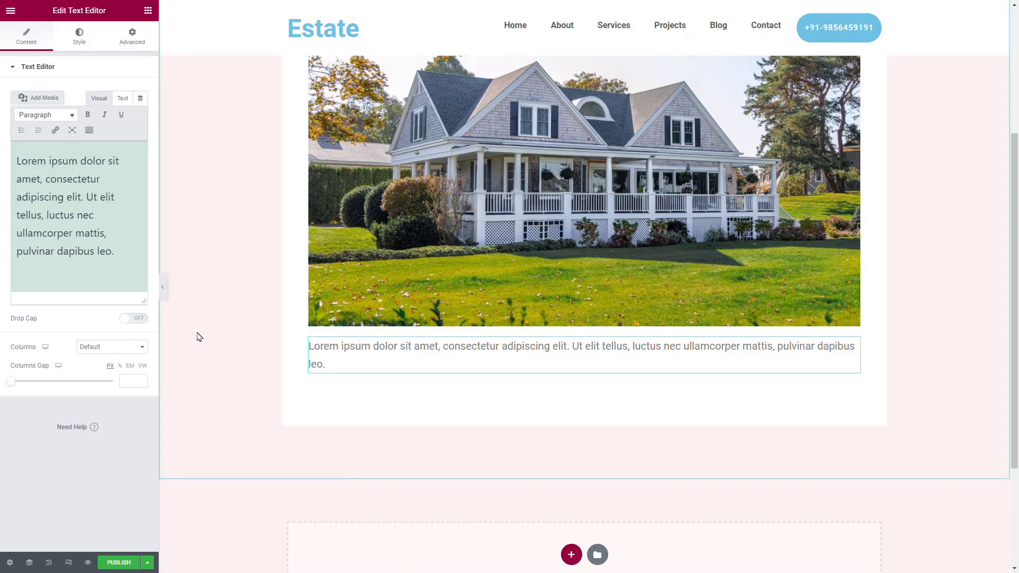
Switch to the Lorem Ipsum generator page and copy all five generated paragraphs.
key("alt+Tab")
left_click(371, 271)
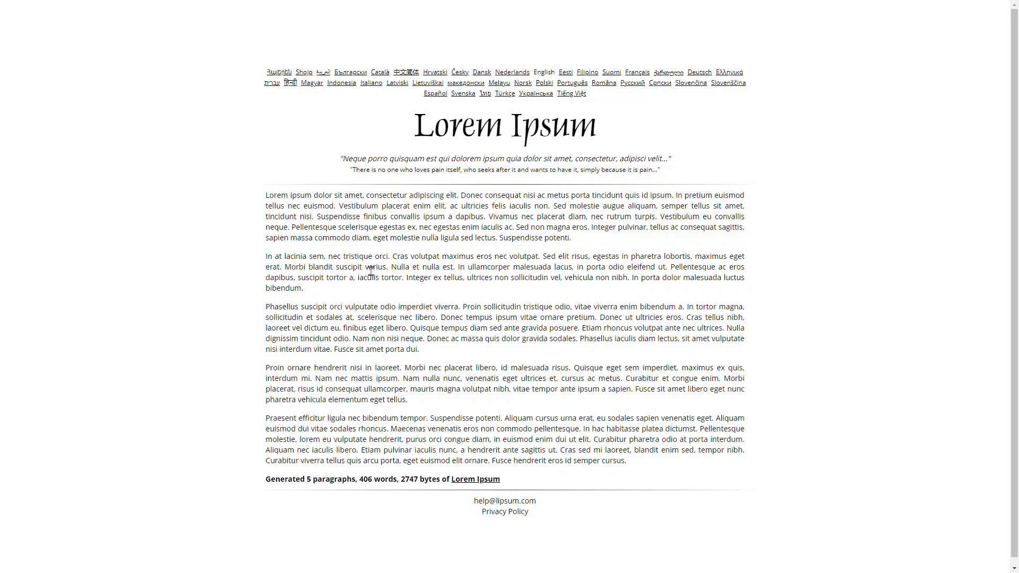
left_click_drag(267, 193, 638, 463)
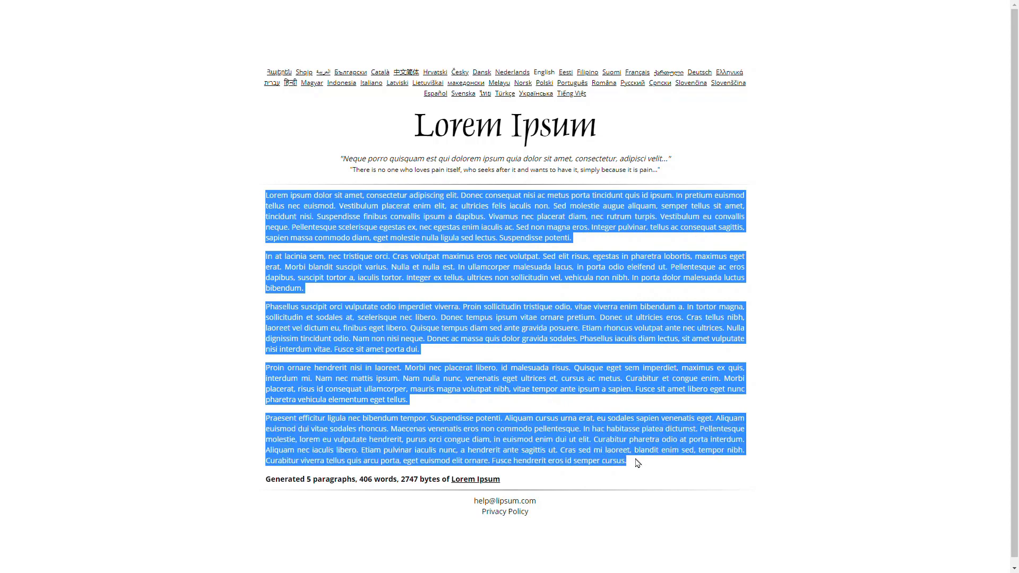
key("ctrl+c")
Return to Elementor and replace the Text Editor widget's placeholder text with the copied Lorem Ipsum paragraphs.
key("alt+Tab")
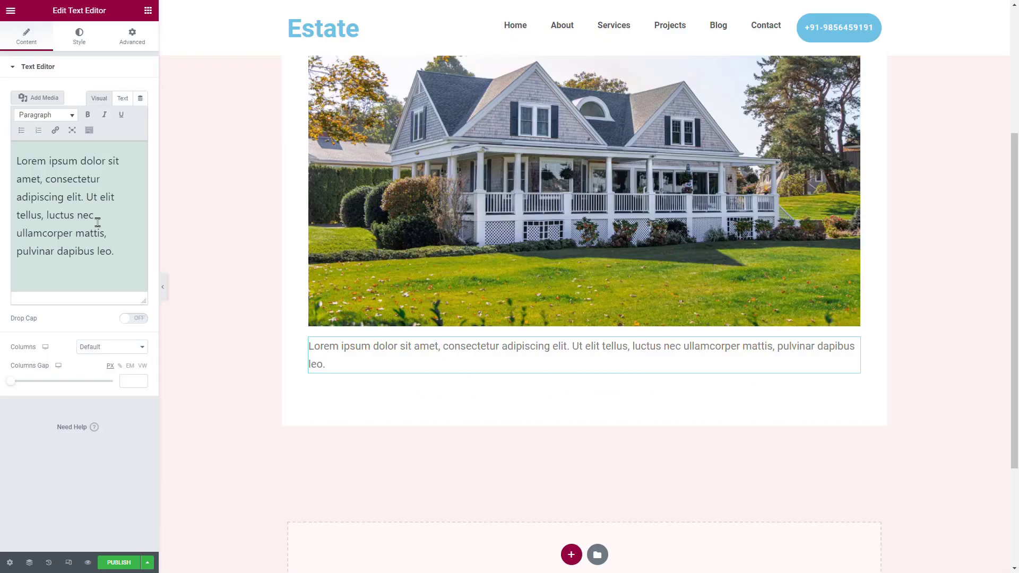
key("ctrl+a")
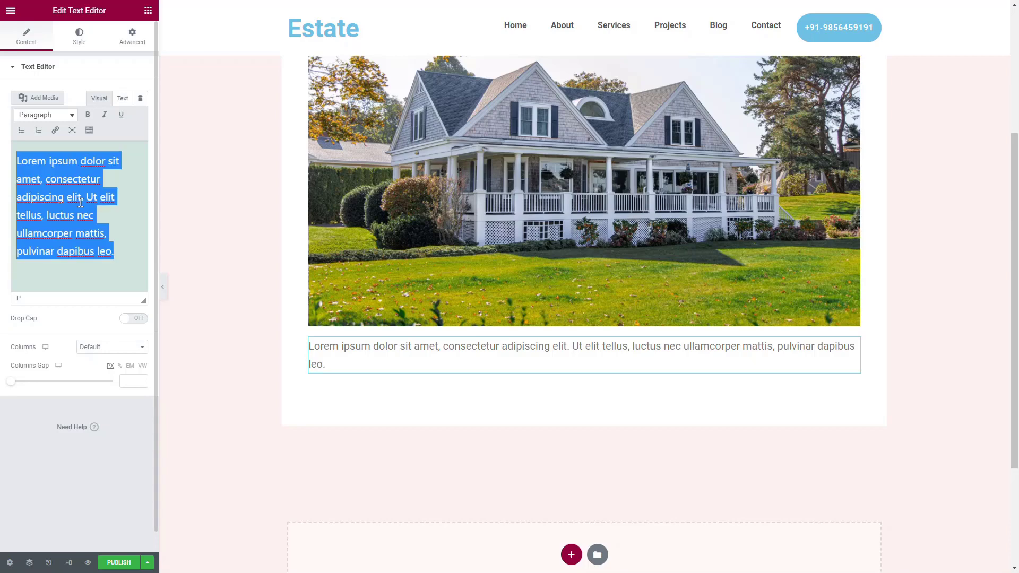
key("ctrl+v")
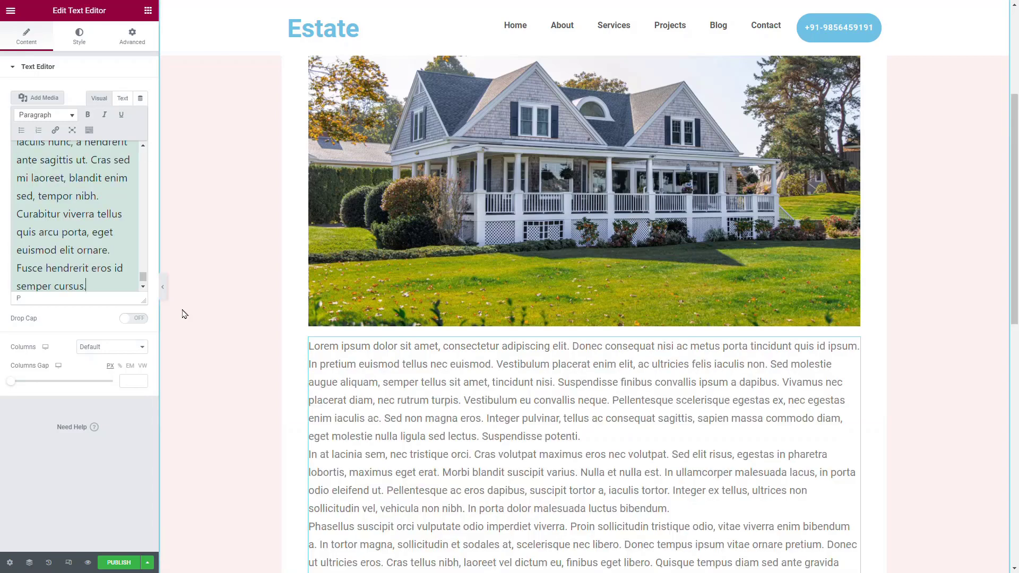
key("ctrl+a")
key("ctrl+v")
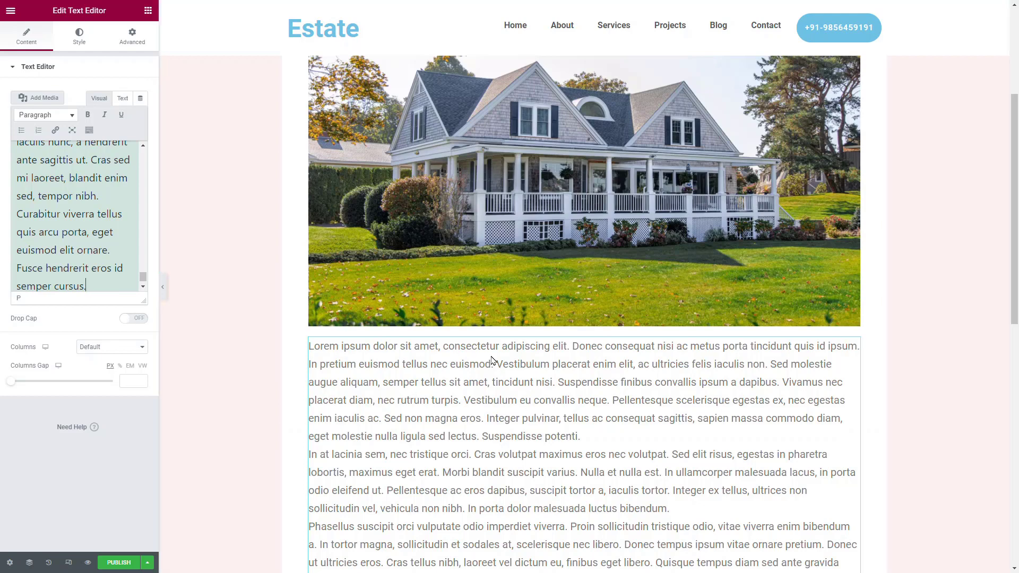
Set the alignment of the Text Editor's body text to Justified.
left_click(81, 40)
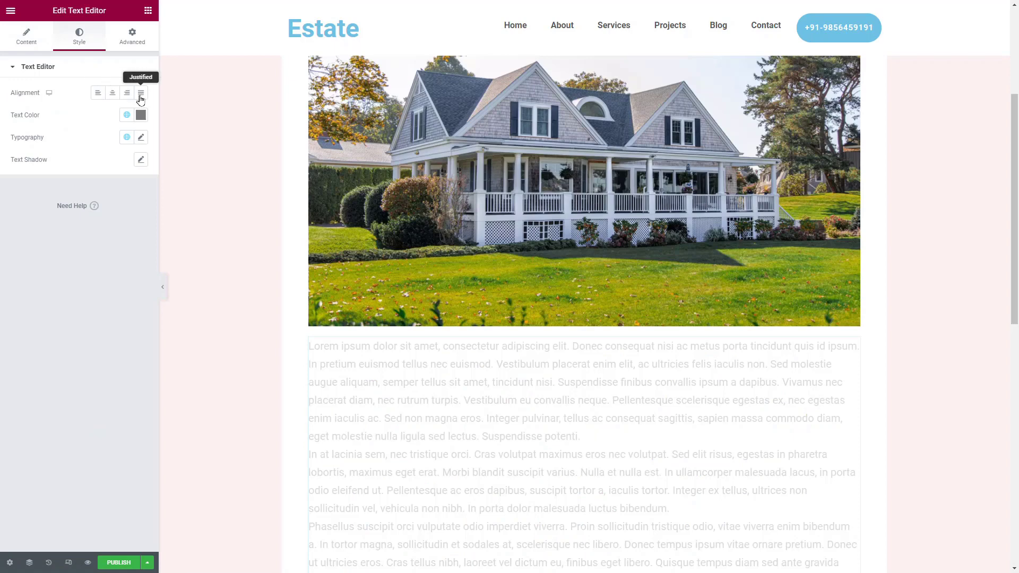
left_click(141, 94)
scroll(608, 286, "down", 2)
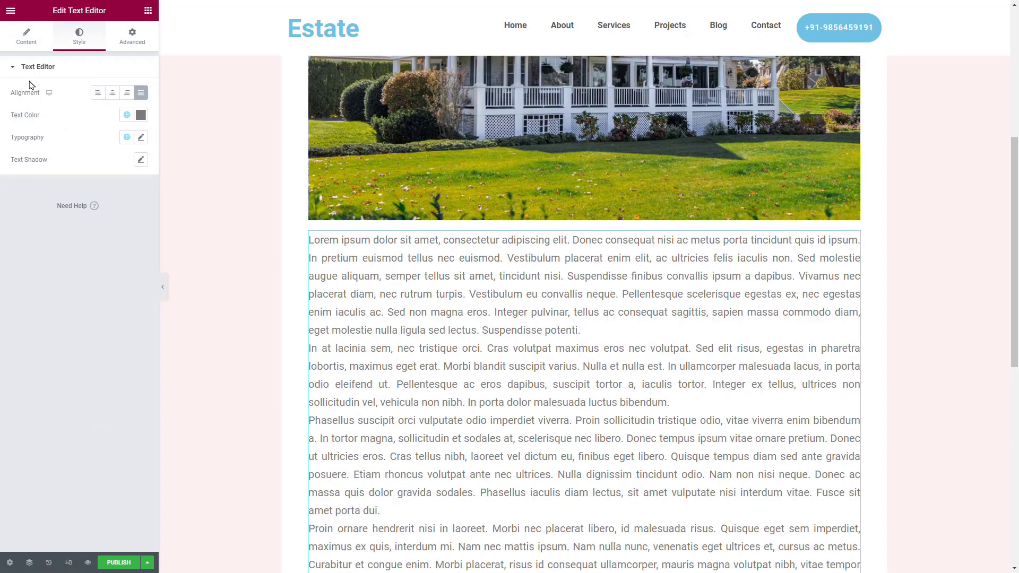
Split the body text into 2 columns with a columns gap of 40 px.
left_click(27, 42)
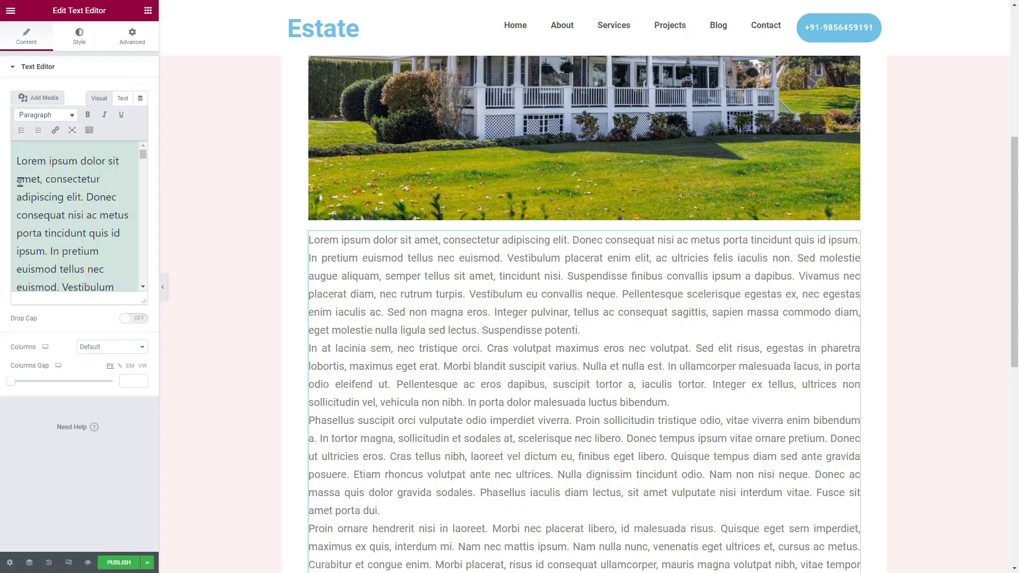
left_click(100, 346)
left_click(99, 371)
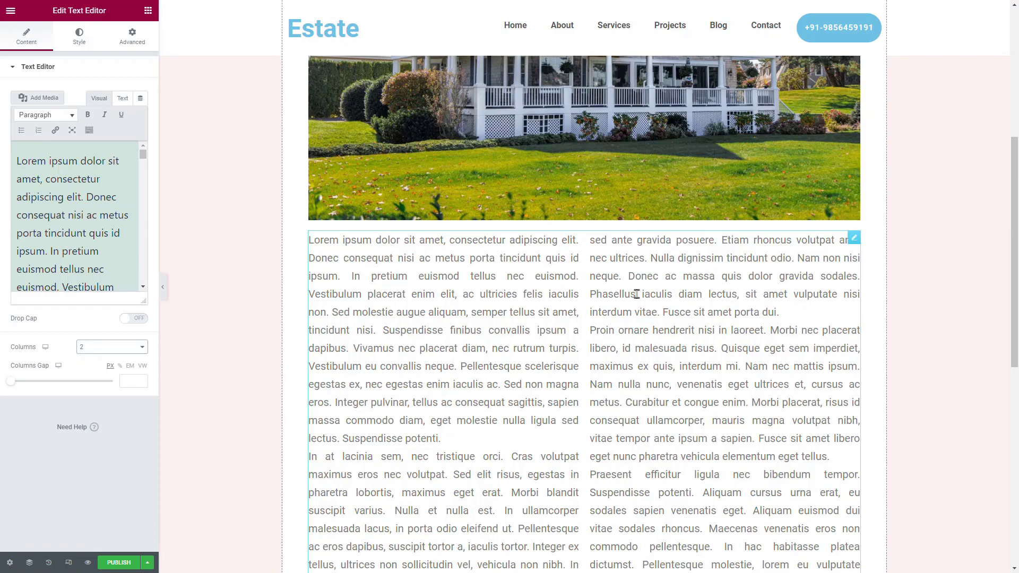
scroll(637, 294, "down", 4)
scroll(706, 320, "up", 4)
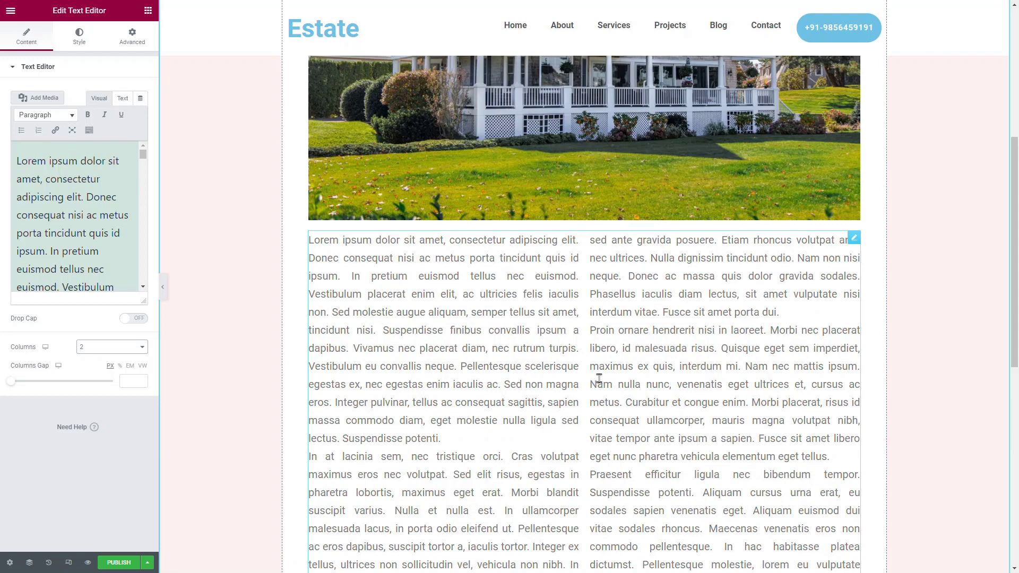
left_click(125, 379)
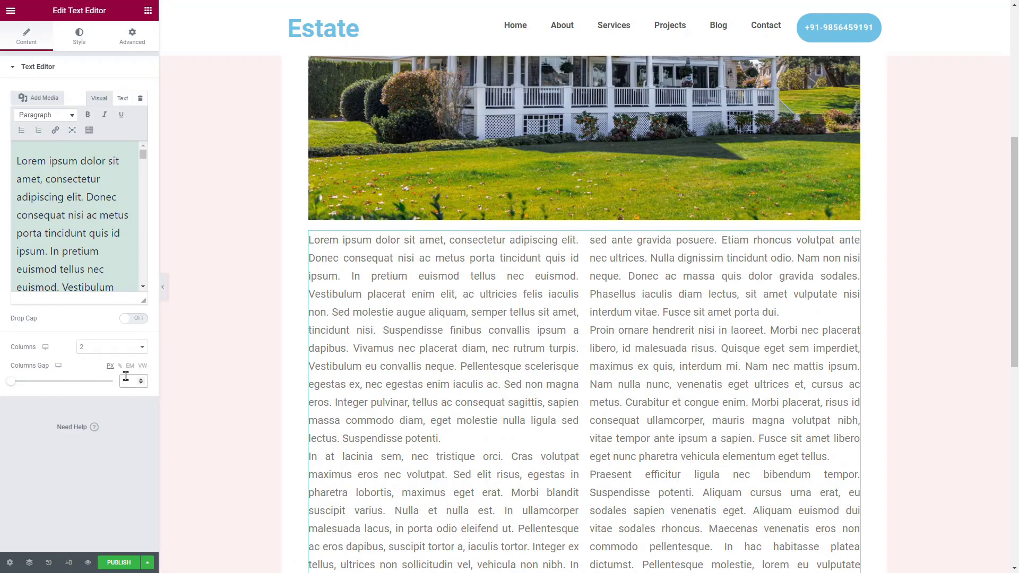
type("40")
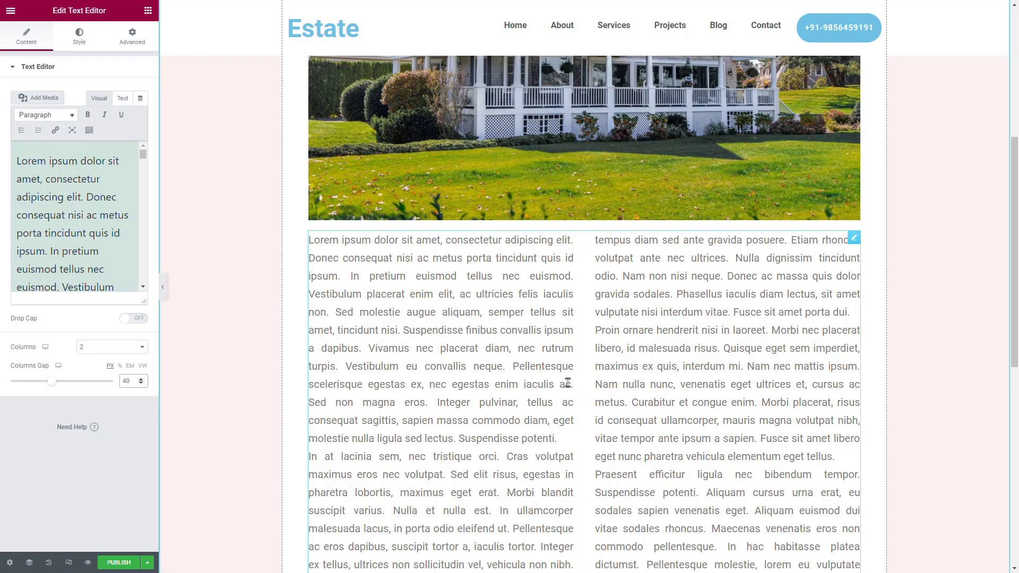
Try the Drop Cap option on the body text and switch it off again.
left_click(139, 319)
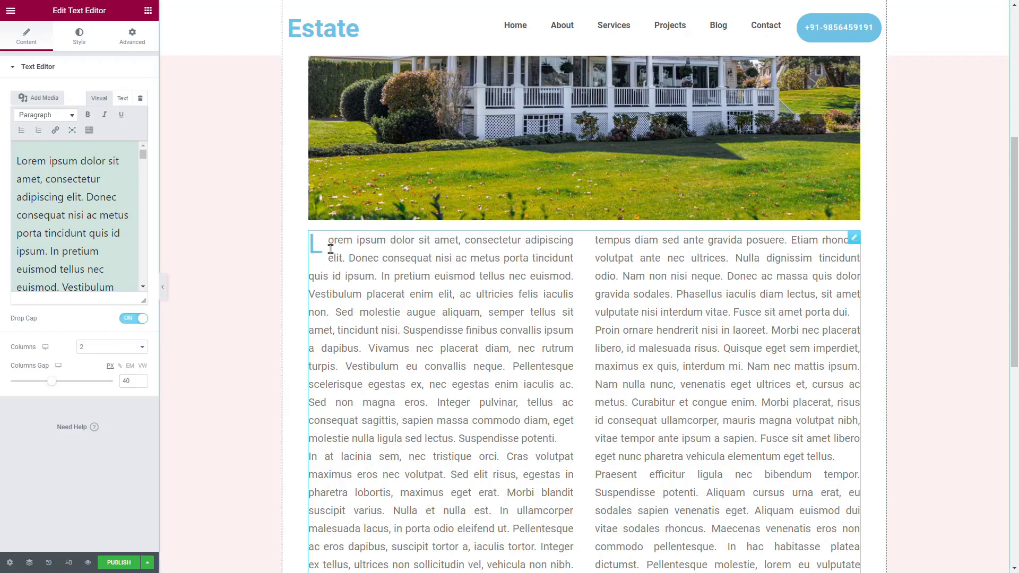
left_click(127, 319)
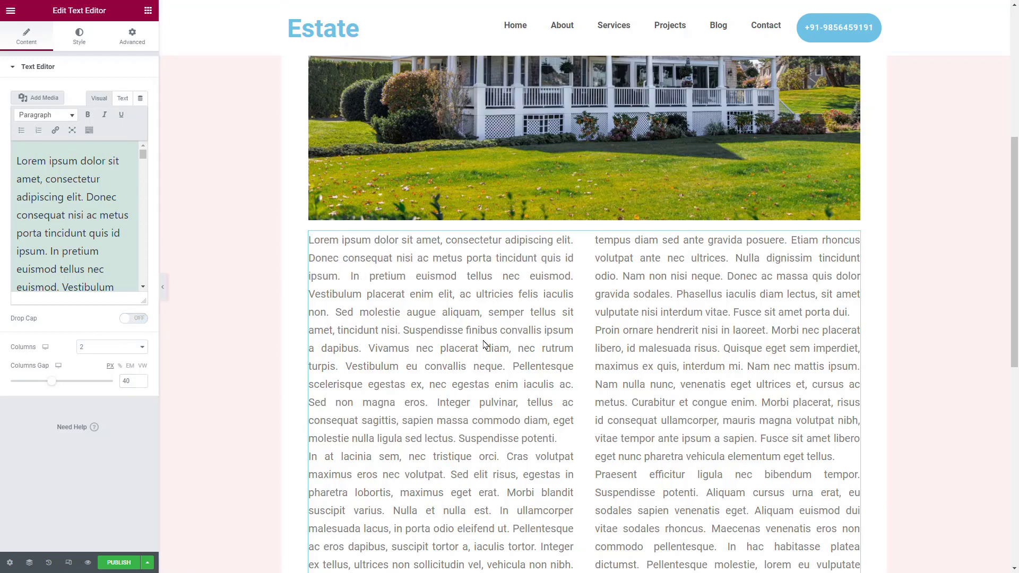
scroll(485, 346, "down", 3)
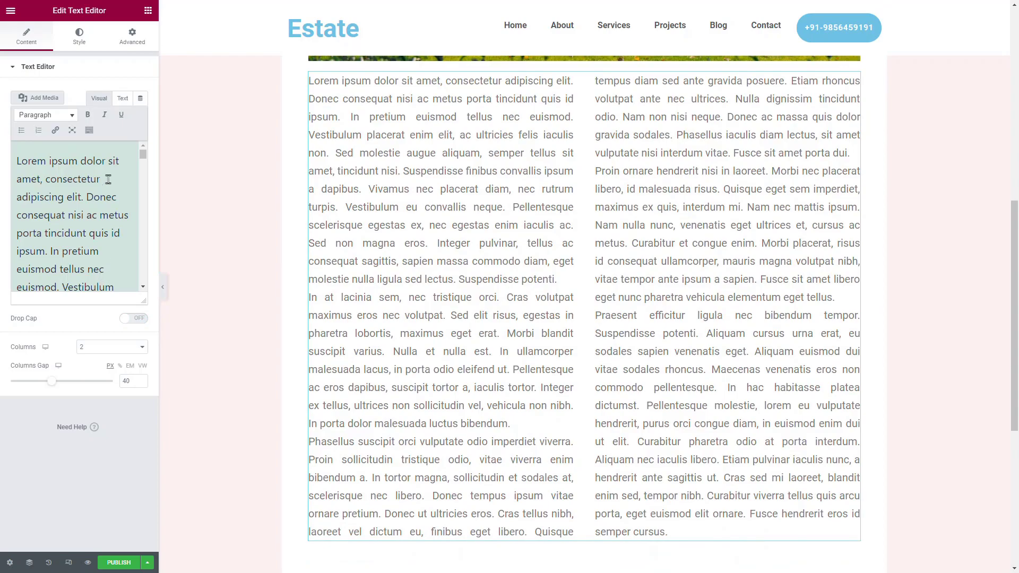
Insert a blank line between each of the five body paragraphs in the full-screen text editor, and review the post layout.
left_click(72, 130)
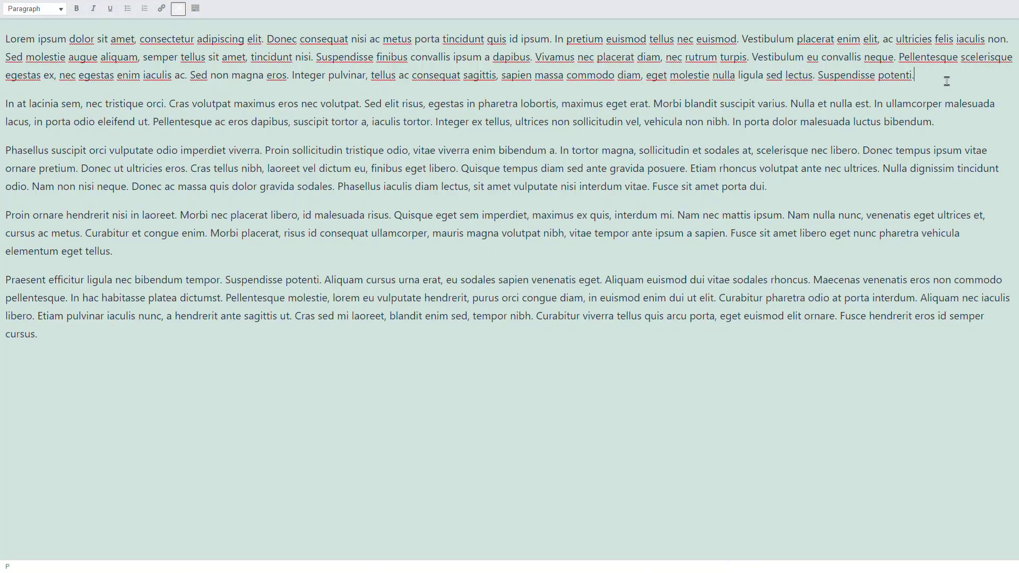
key("Return")
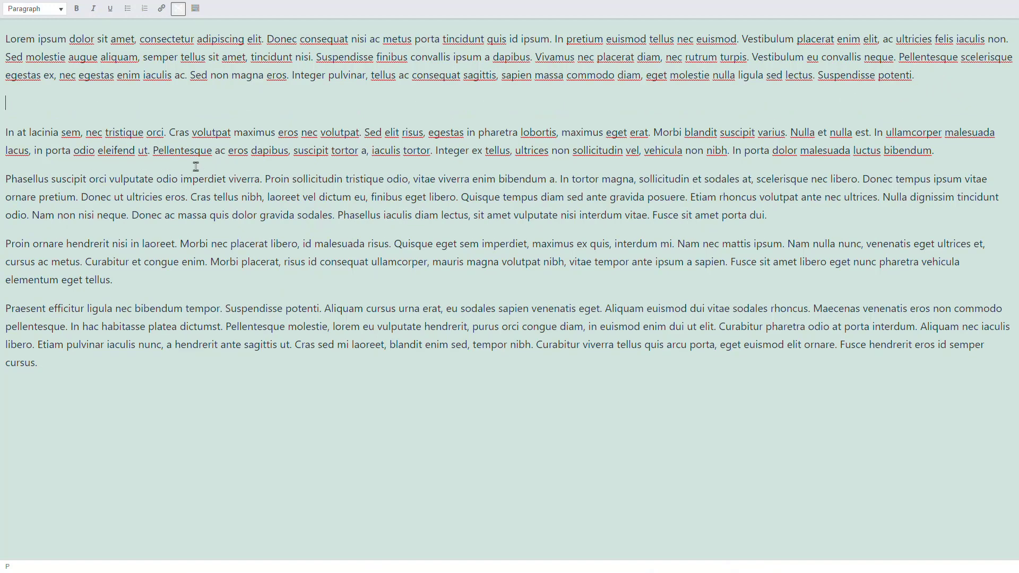
key("Return")
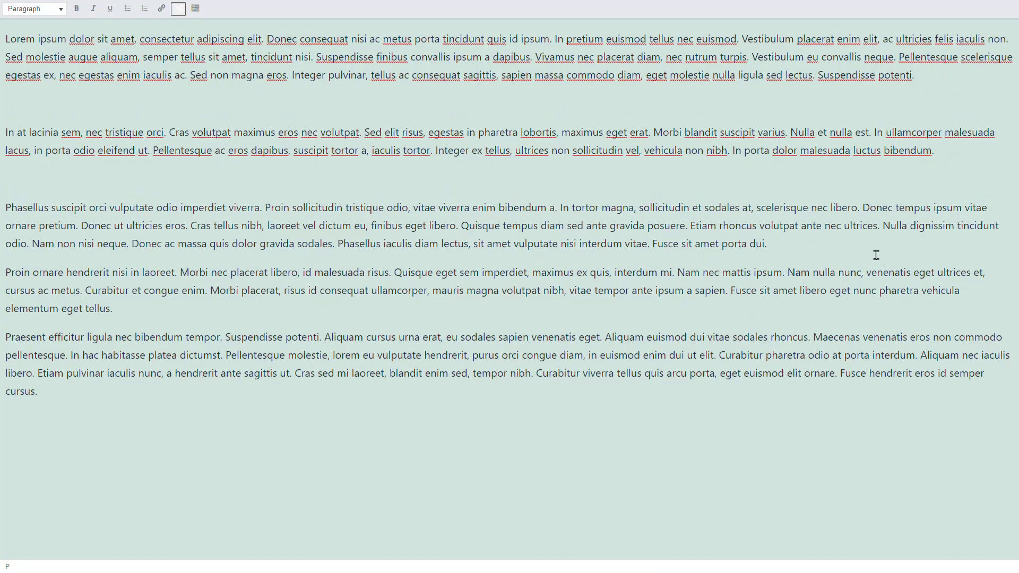
key("Return")
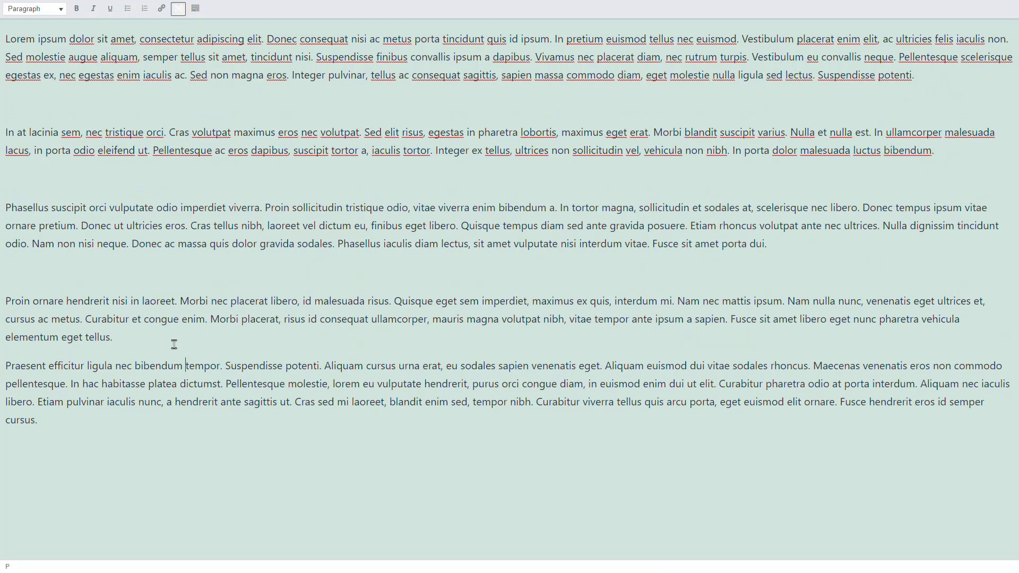
key("Return")
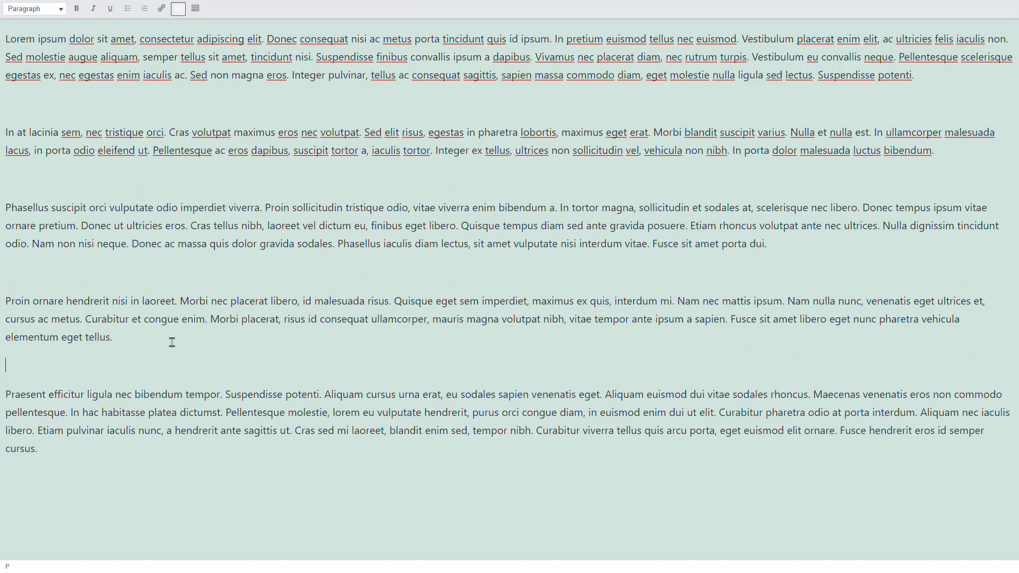
left_click(179, 8)
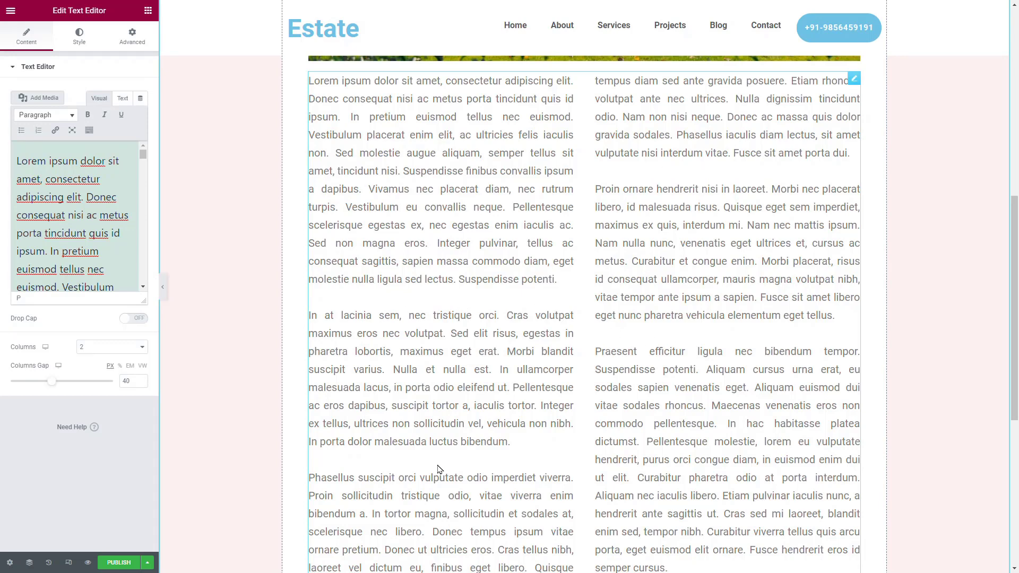
scroll(504, 402, "down", 4)
scroll(534, 397, "up", 2)
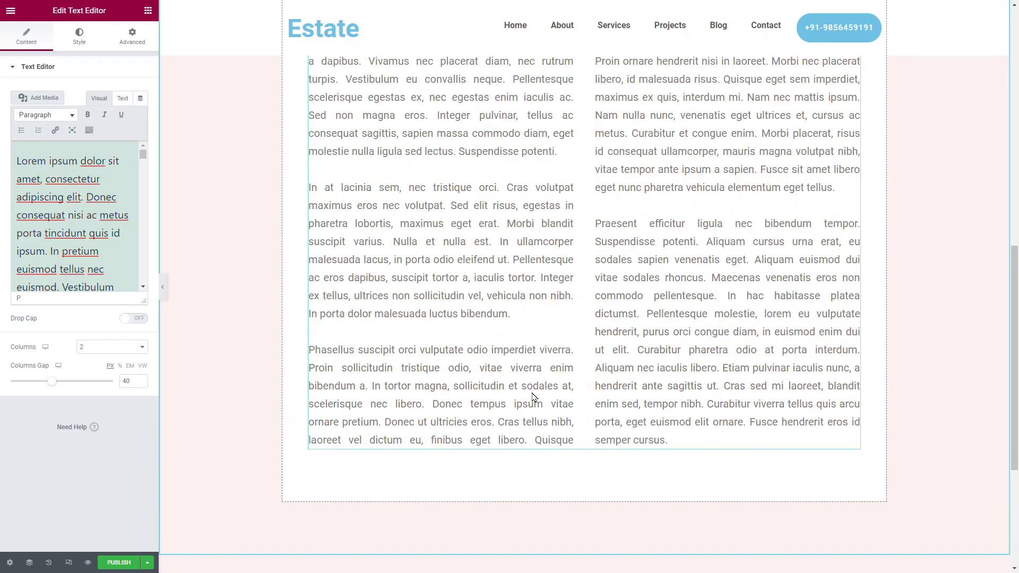
scroll(534, 397, "up", 7)
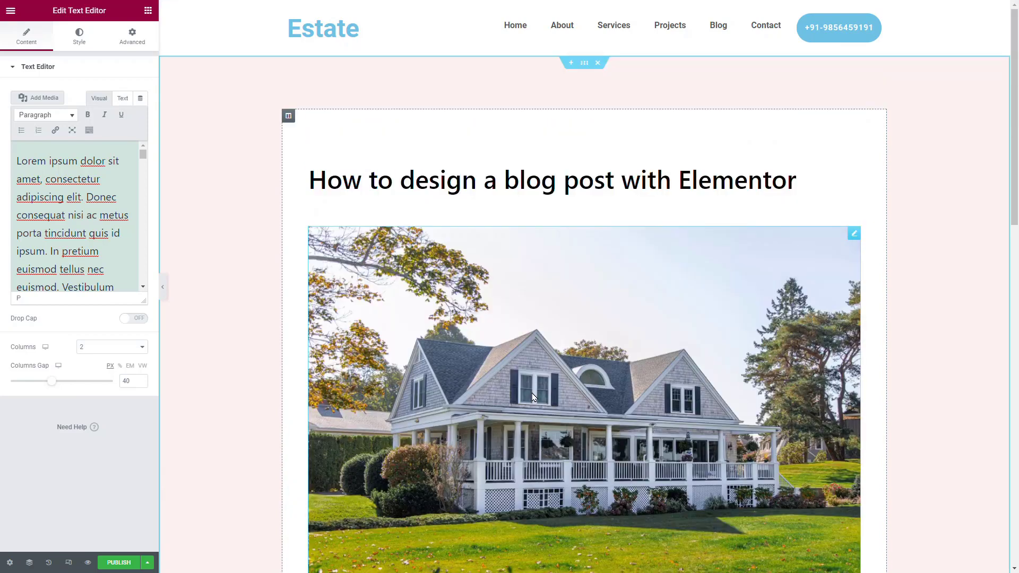
scroll(522, 297, "down", 7)
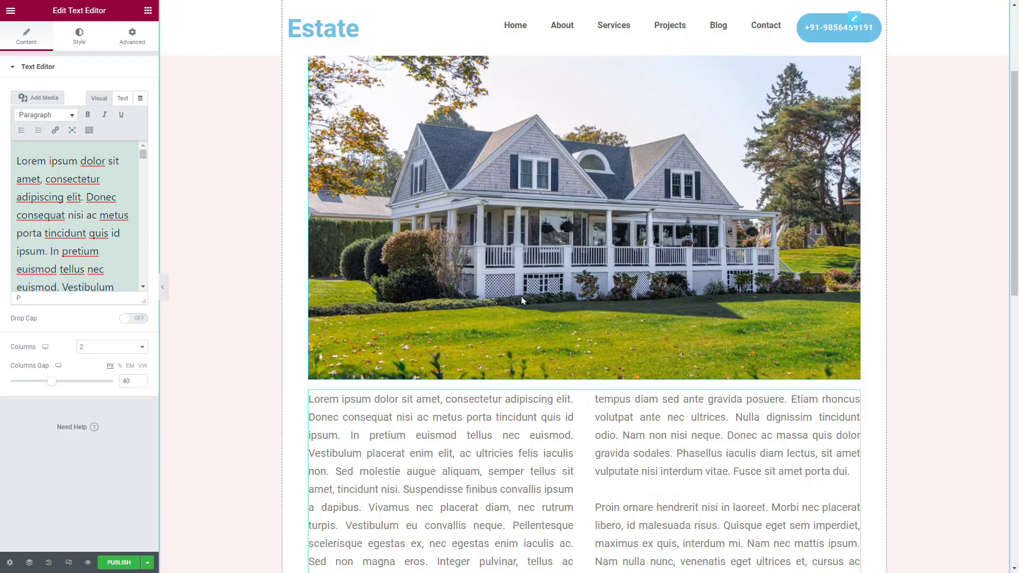
scroll(521, 297, "down", 7)
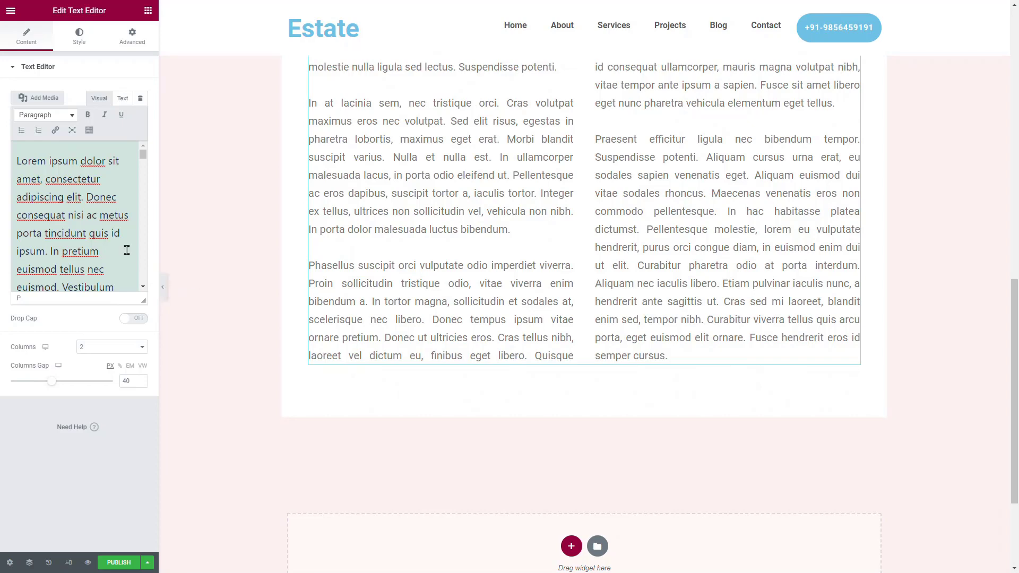
Add a two-column Inner Section between the featured image and the body text.
left_click(148, 11)
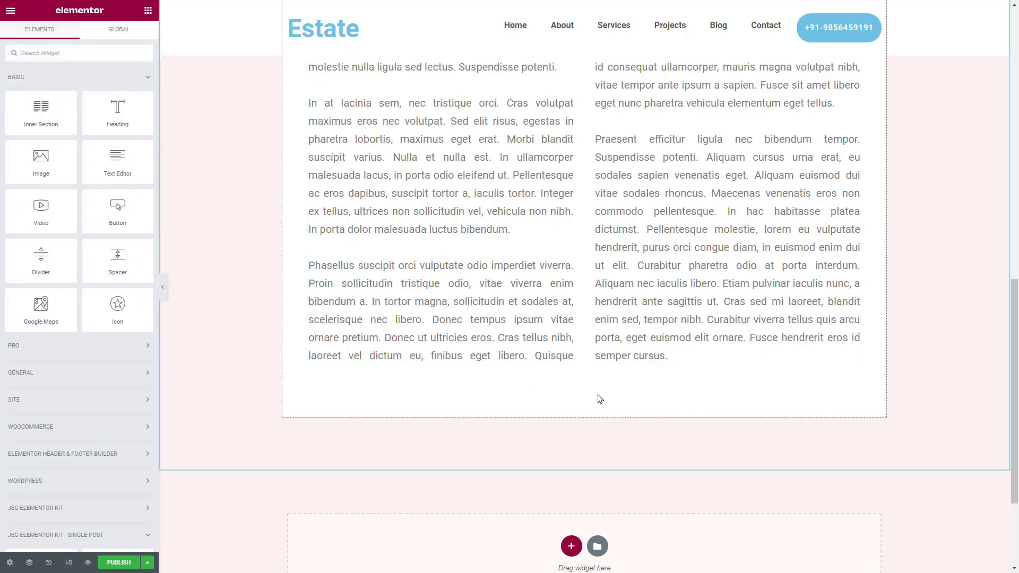
scroll(599, 399, "up", 10)
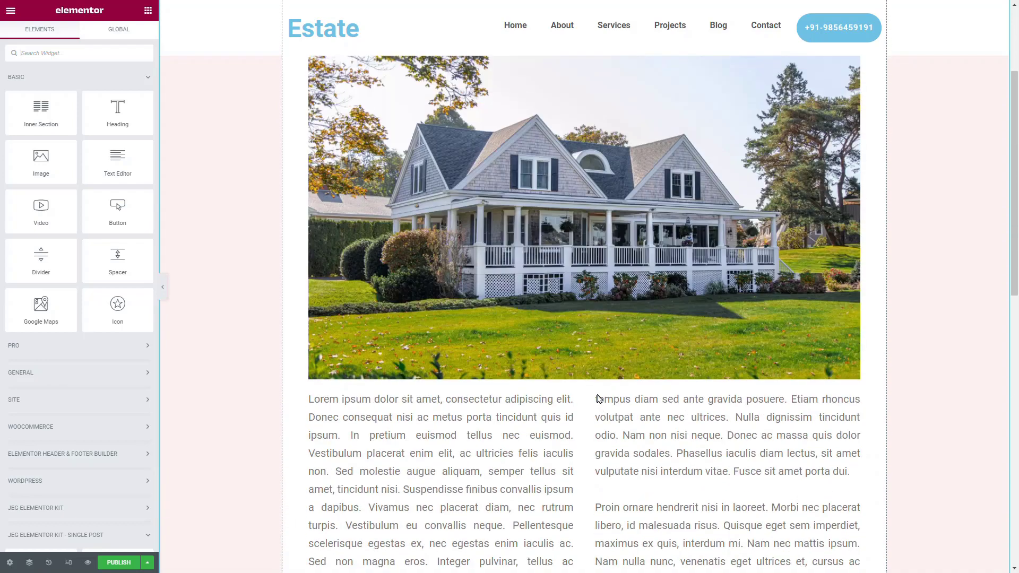
scroll(599, 399, "up", 3)
scroll(599, 398, "down", 4)
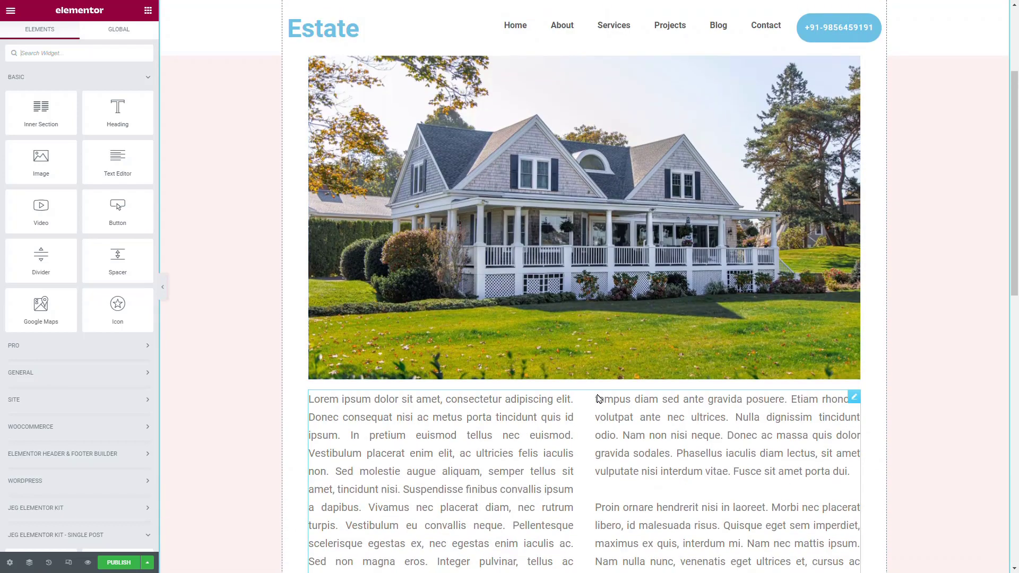
scroll(597, 395, "down", 1)
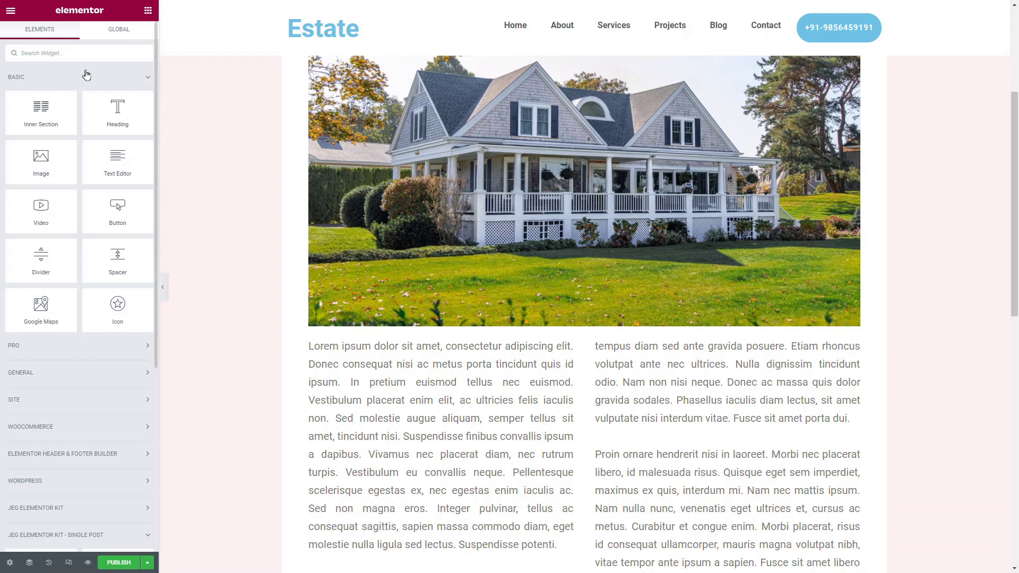
scroll(100, 223, "down", 5)
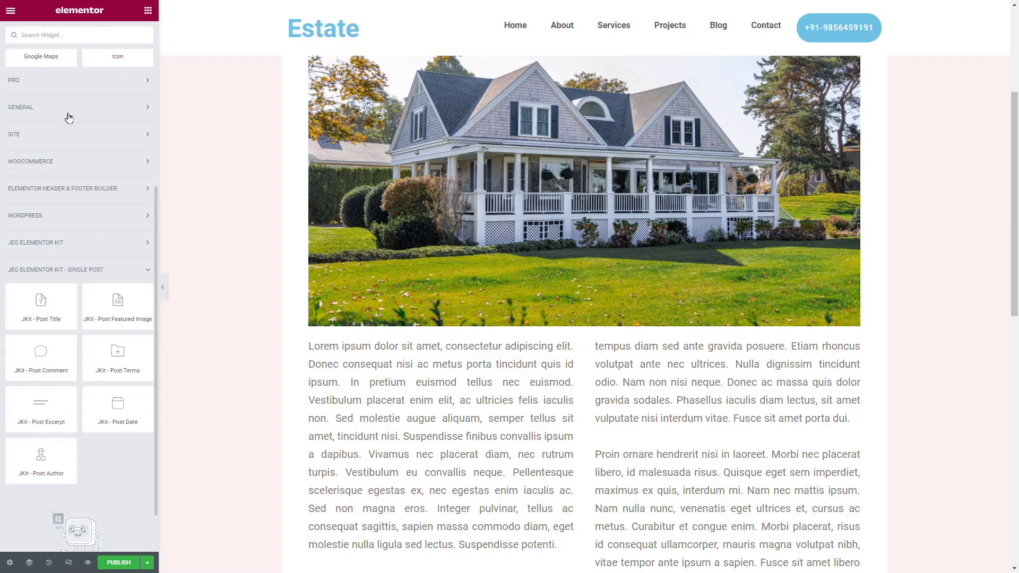
scroll(69, 118, "up", 5)
left_click_drag(42, 111, 711, 326)
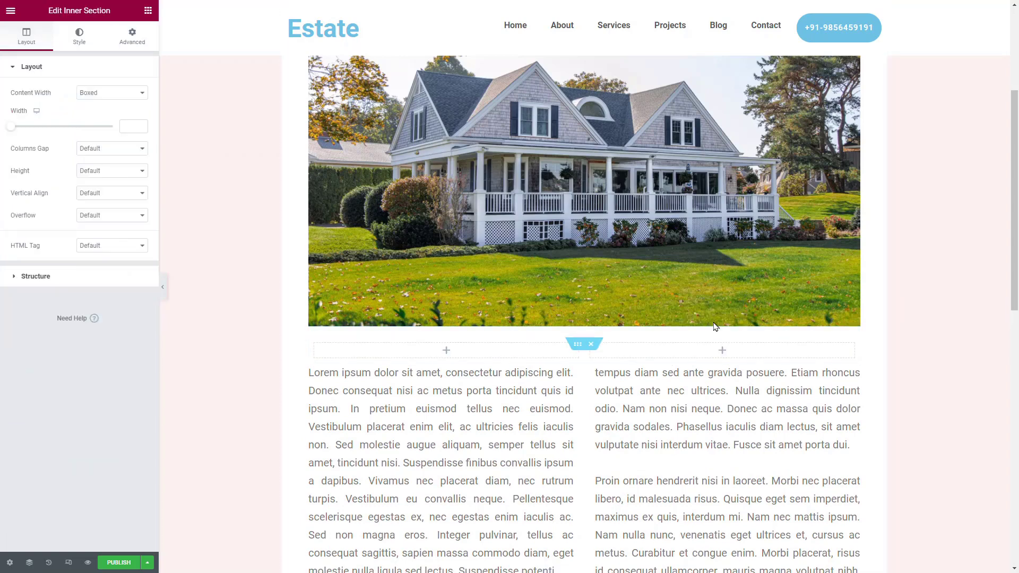
Unlink the Inner Section's padding values and set only the bottom padding to 40 px.
left_click(130, 47)
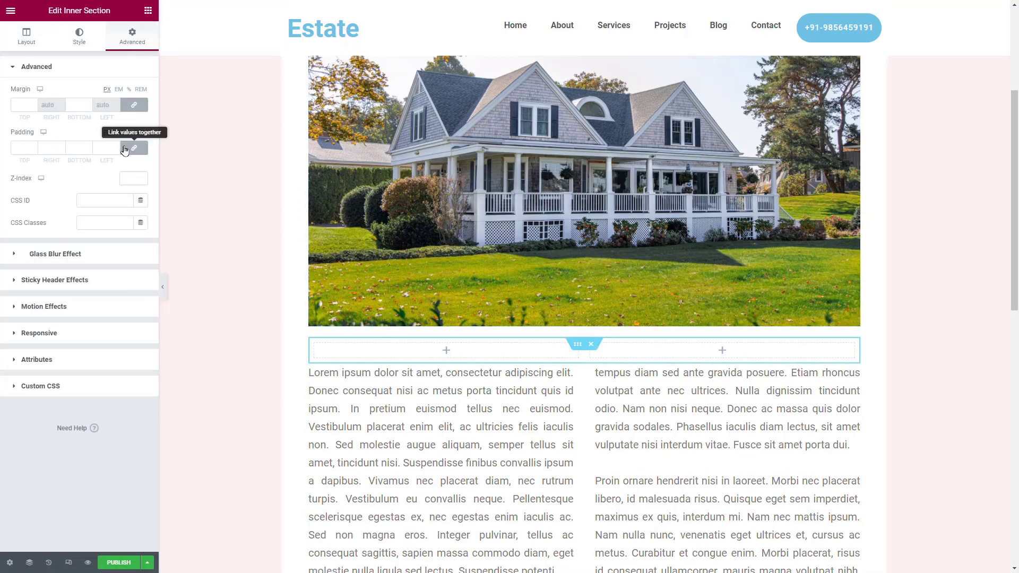
left_click(124, 151)
left_click_drag(79, 149, 40, 151)
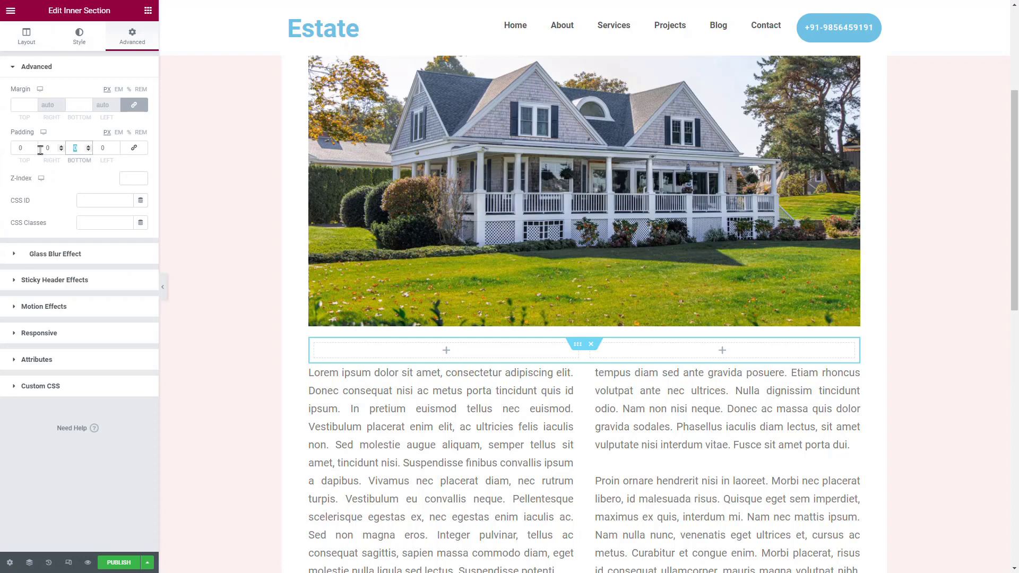
type("40")
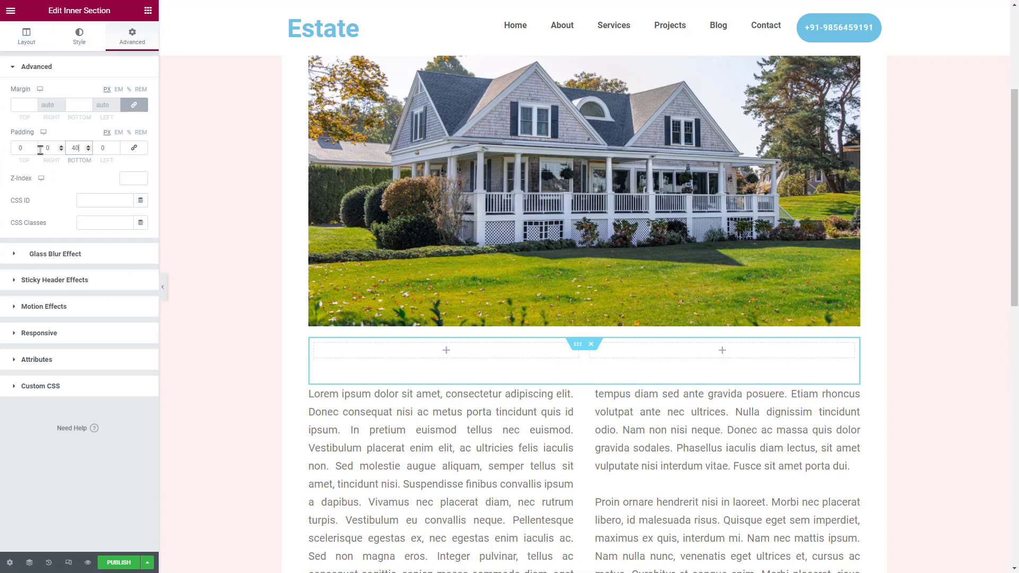
Add the JKit - Post Date widget to the Inner Section's first column and align the date to the right.
left_click(148, 11)
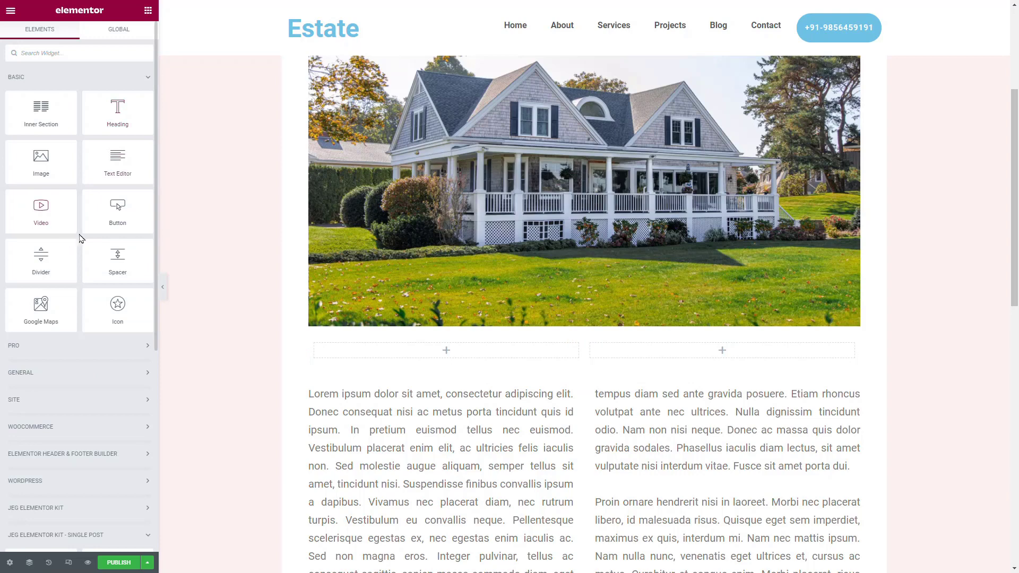
scroll(81, 238, "down", 6)
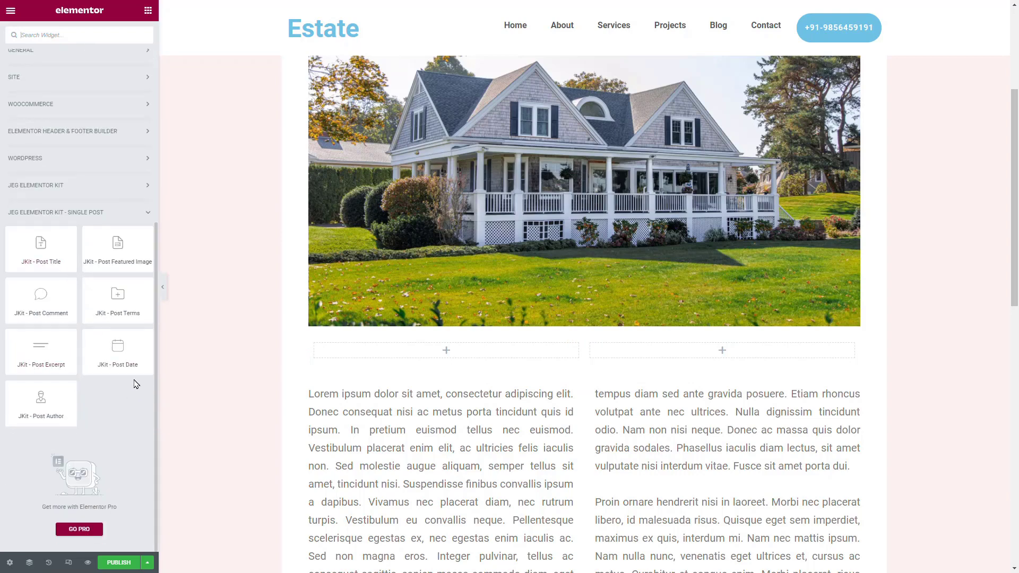
left_click_drag(118, 355, 509, 348)
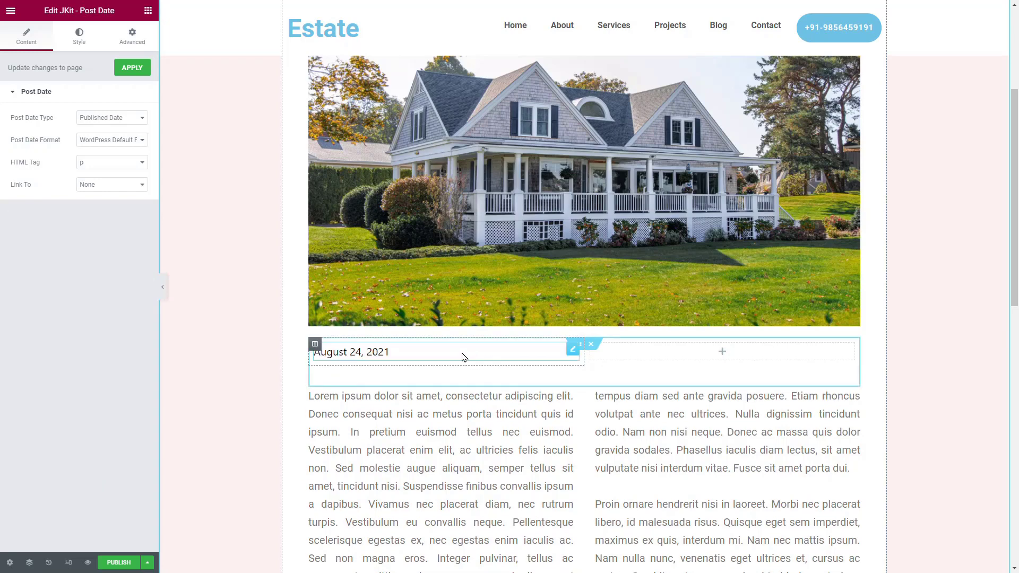
left_click(82, 42)
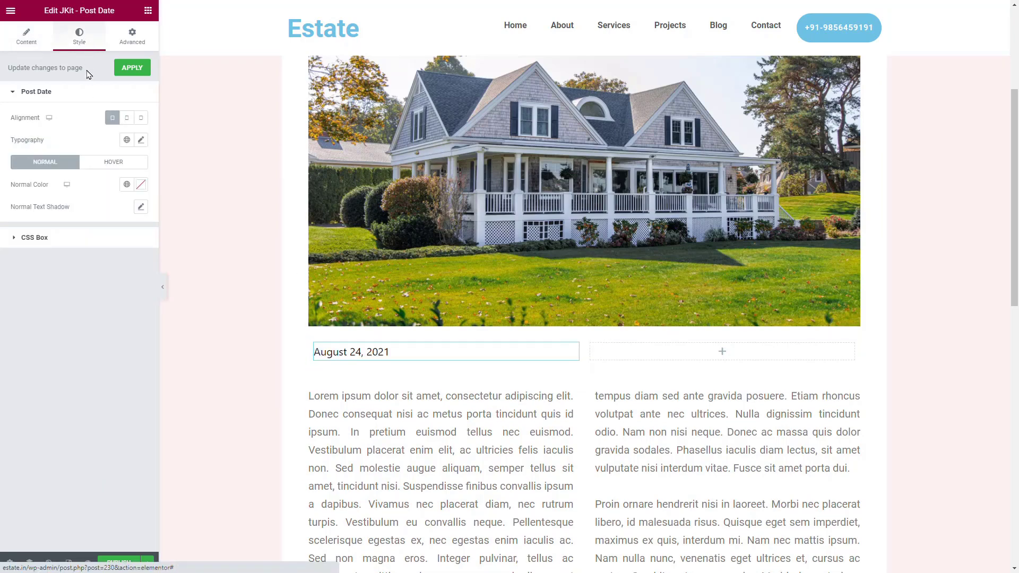
left_click(141, 120)
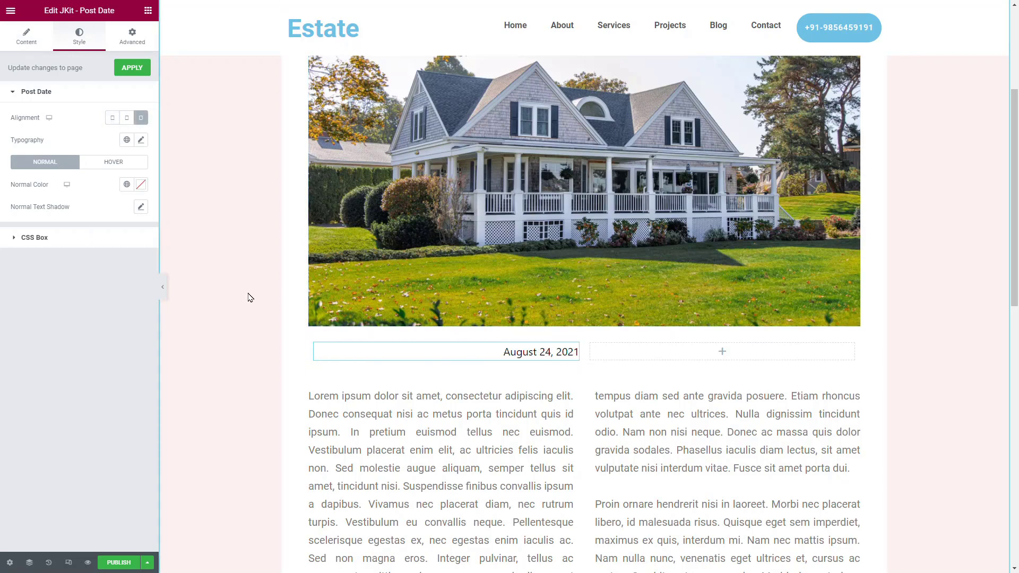
Set the post date's typography style to Italic.
left_click(141, 140)
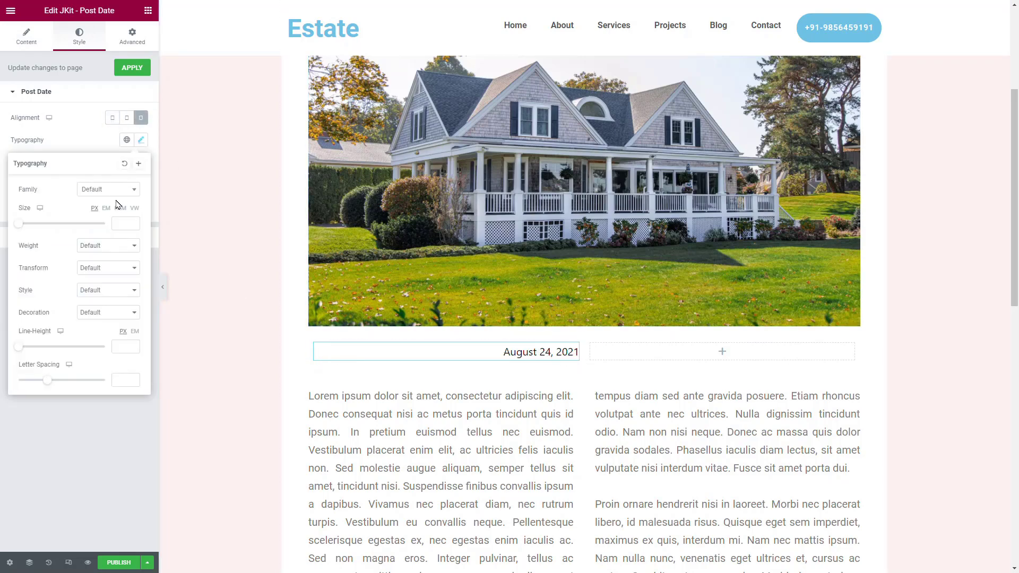
left_click(105, 294)
left_click(107, 317)
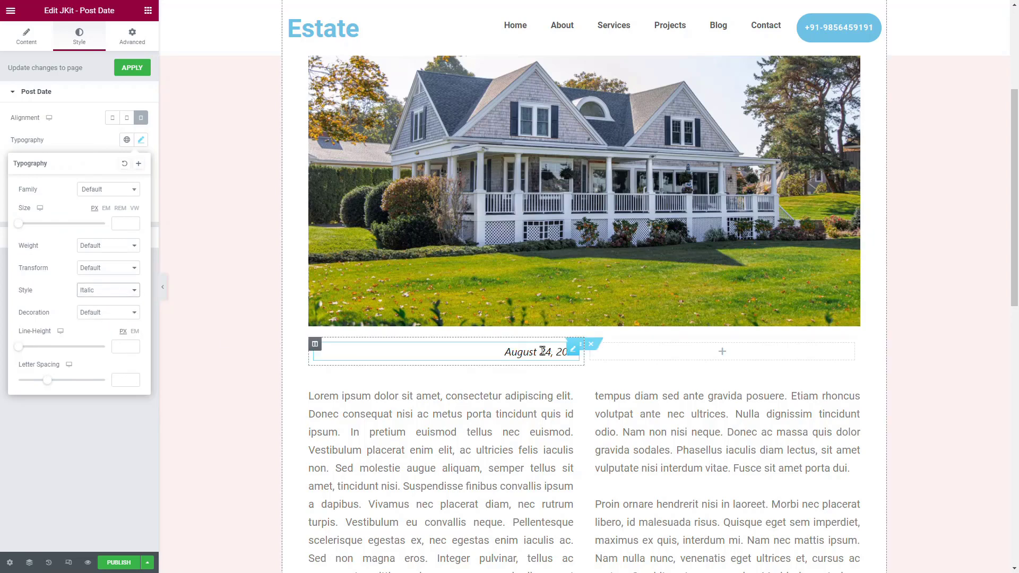
Add the JKit - Post Terms widget to the Inner Section's second column, with Category as its taxonomy.
left_click(148, 10)
scroll(103, 314, "down", 5)
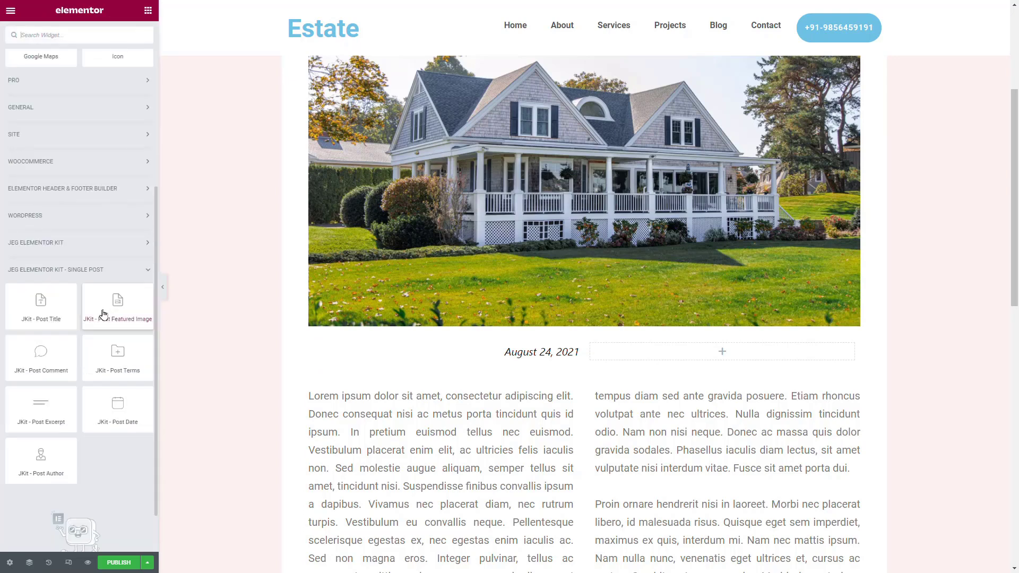
scroll(104, 314, "down", 1)
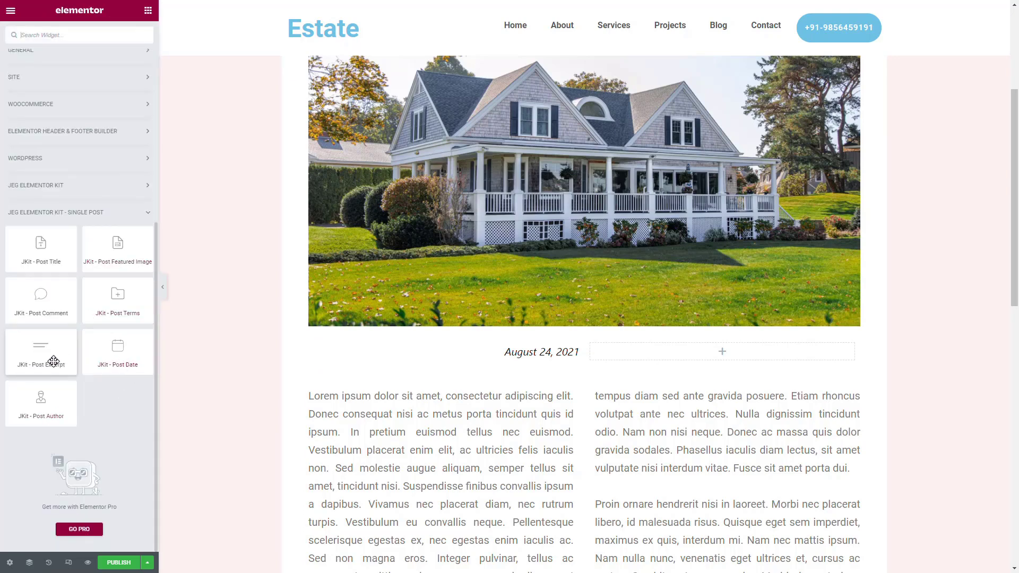
left_click_drag(116, 295, 697, 350)
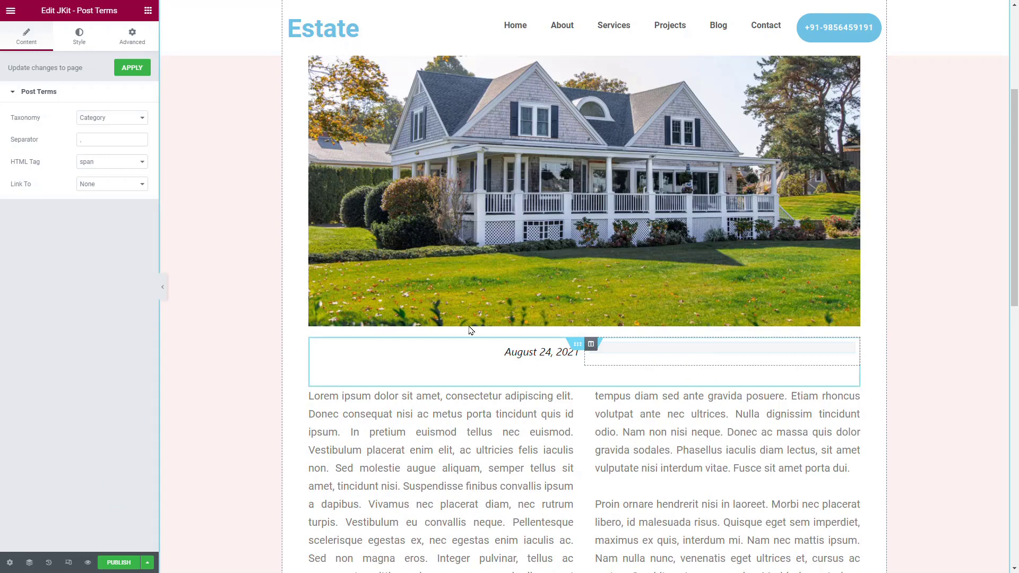
left_click(107, 118)
left_click(106, 118)
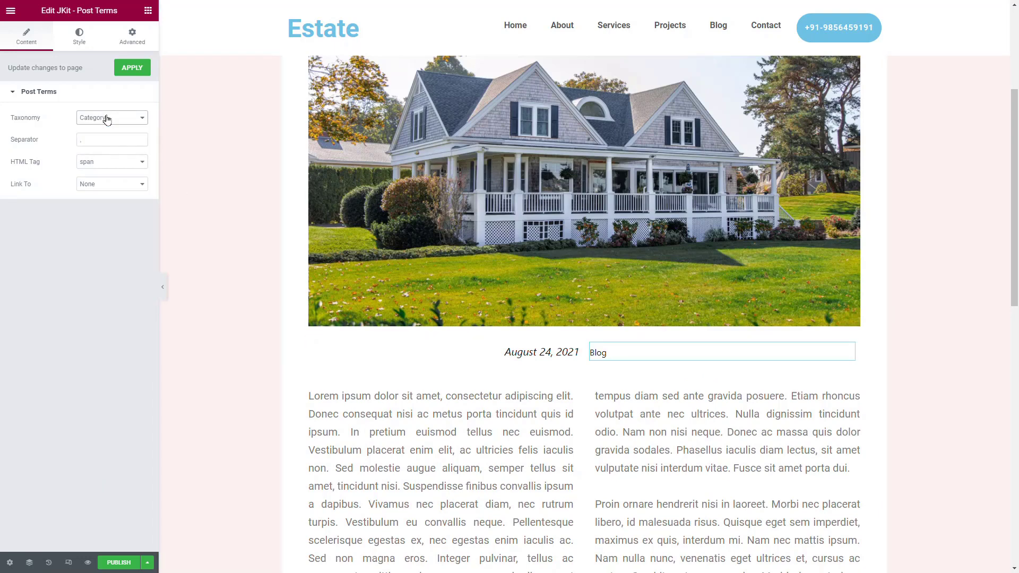
left_click(106, 117)
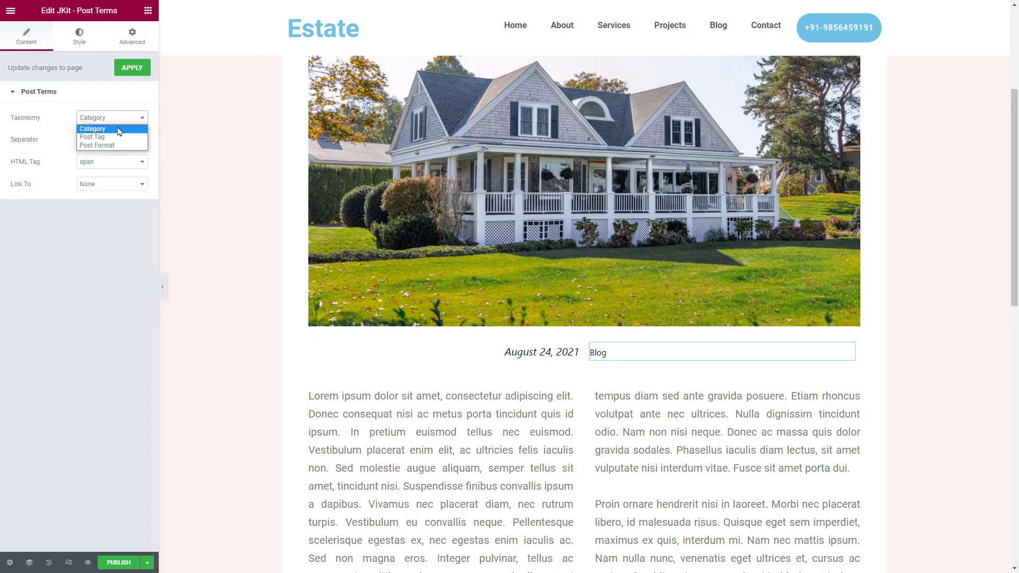
left_click(113, 129)
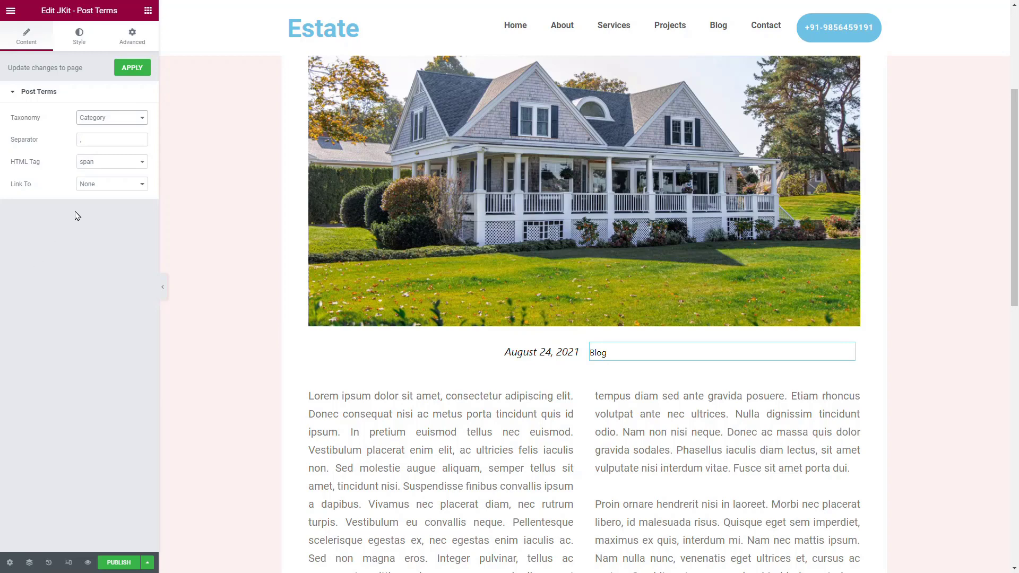
Set the Post Terms widget to link to Terms.
left_click(103, 184)
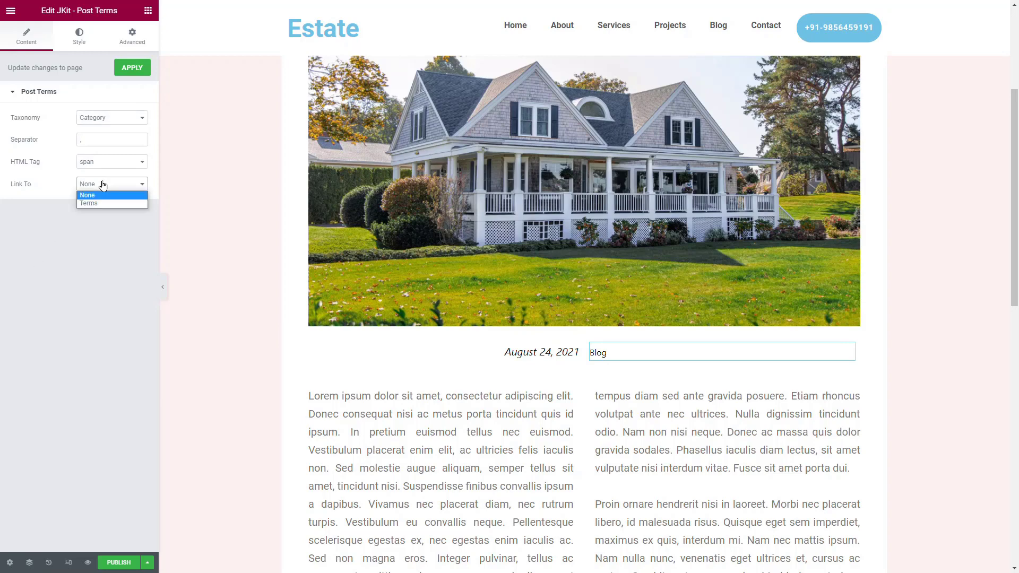
left_click(102, 184)
left_click(102, 184)
left_click(105, 206)
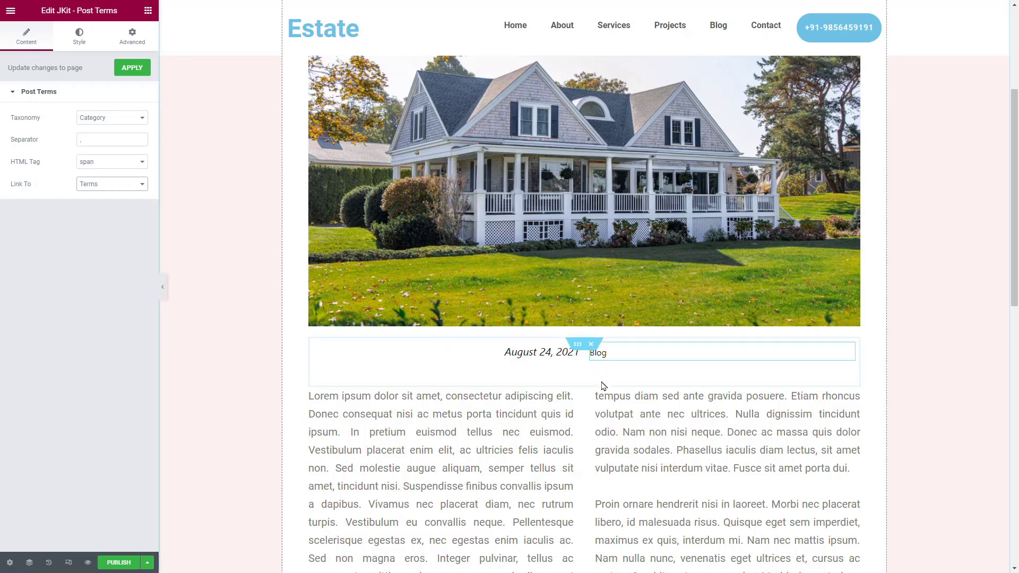
Set the Post Terms typography to weight 600 and Italic style, and preview the layout at full width.
left_click(78, 42)
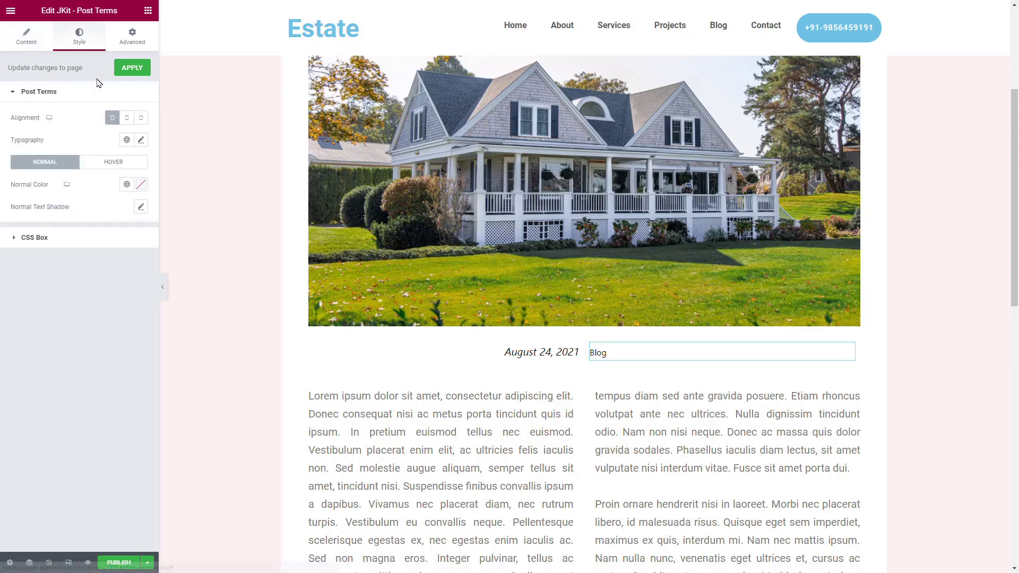
left_click(141, 140)
left_click(102, 247)
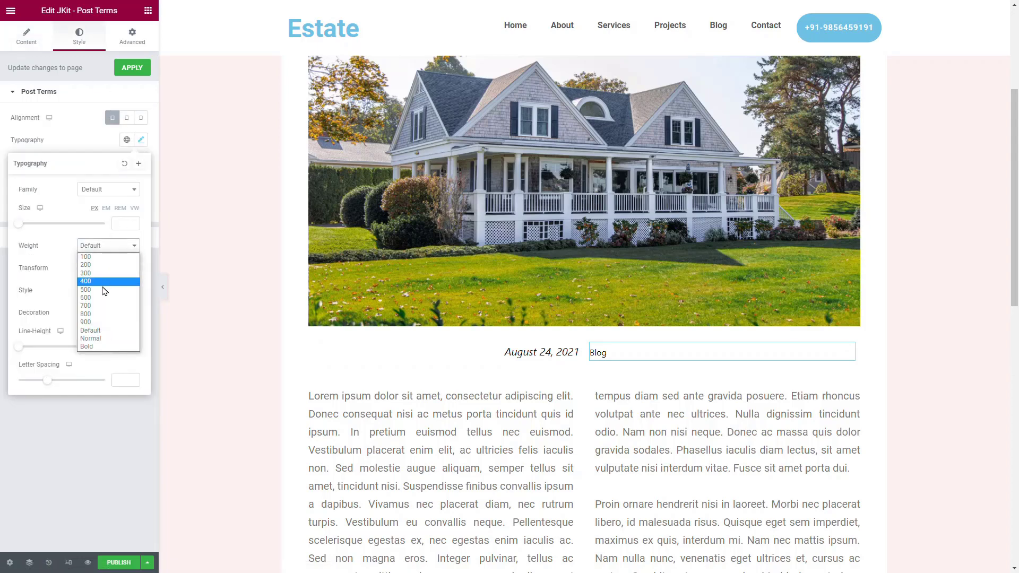
left_click(102, 299)
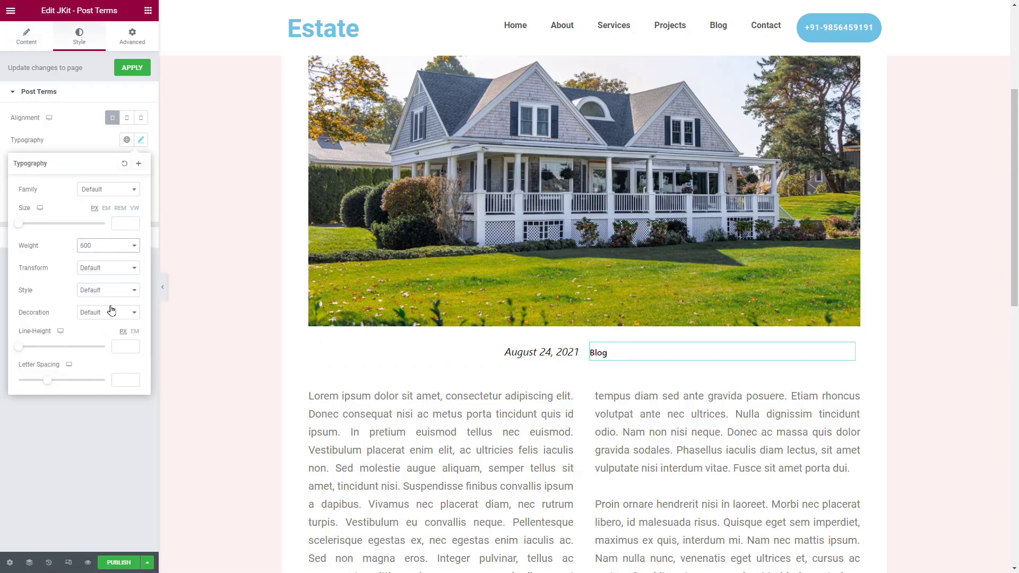
left_click(111, 291)
left_click(113, 320)
left_click(98, 415)
left_click(163, 287)
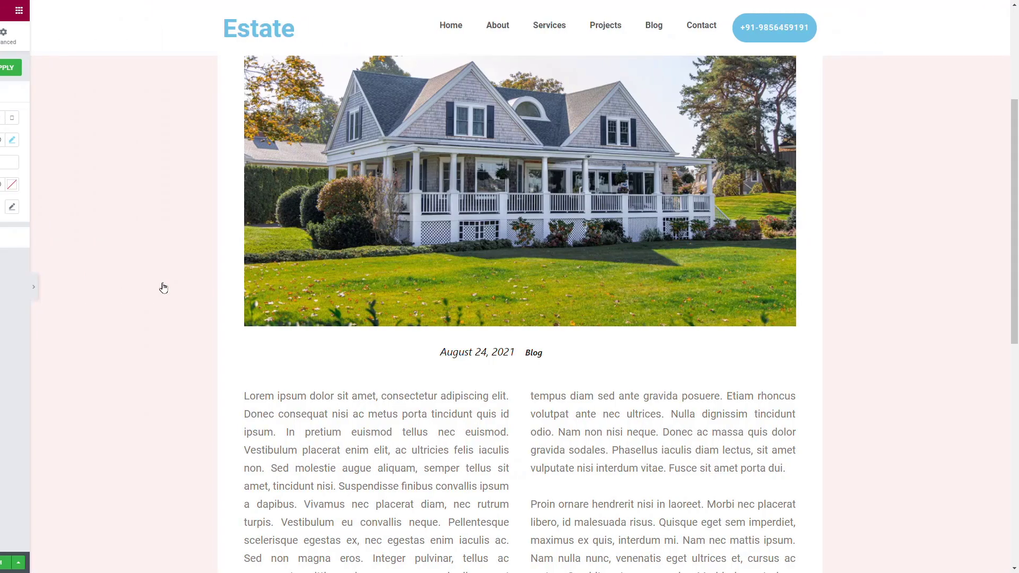
left_click(3, 286)
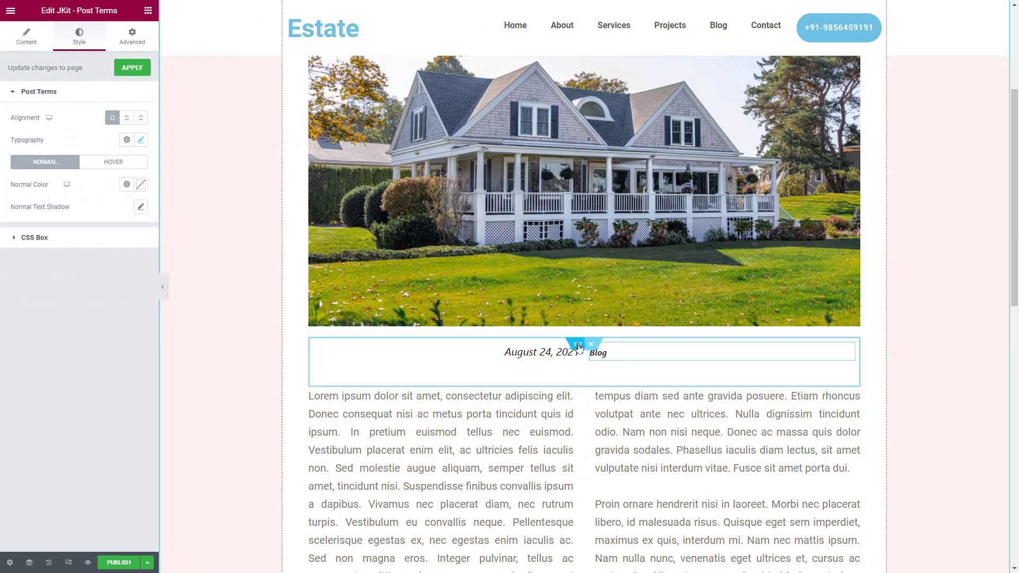
Set the background type of the Inner Section holding the date and category to Classic.
left_click(578, 344)
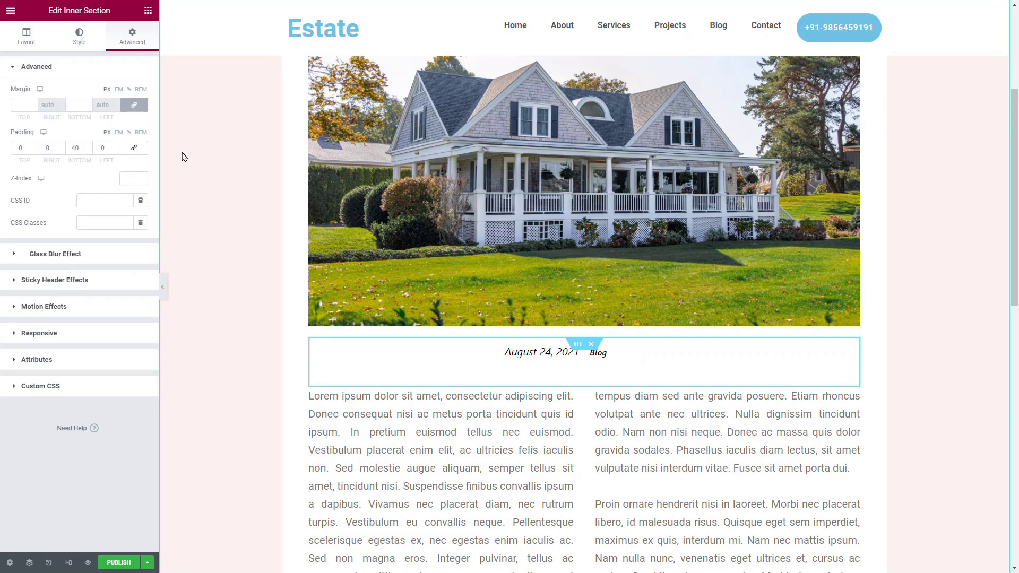
left_click(80, 41)
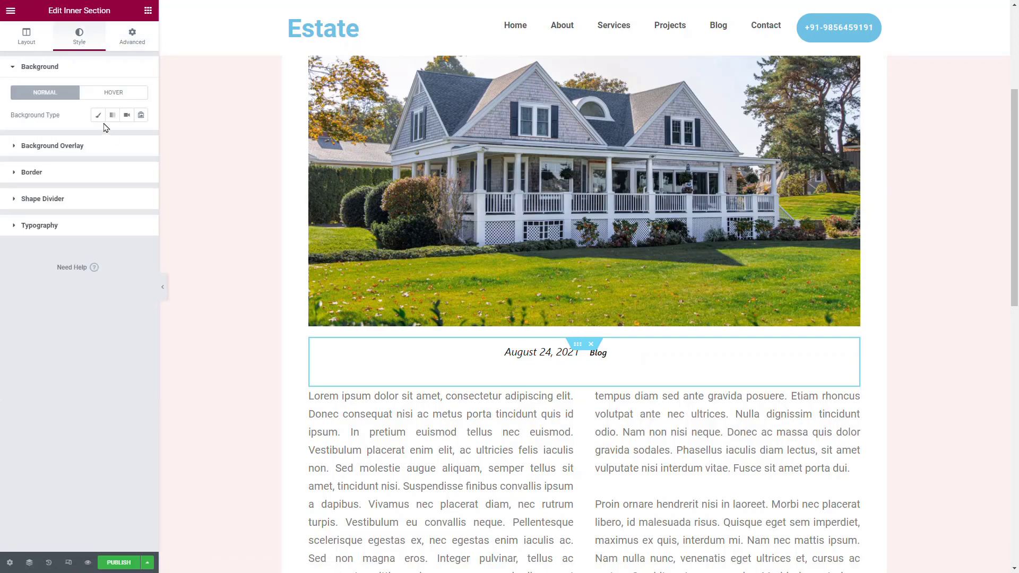
left_click(98, 115)
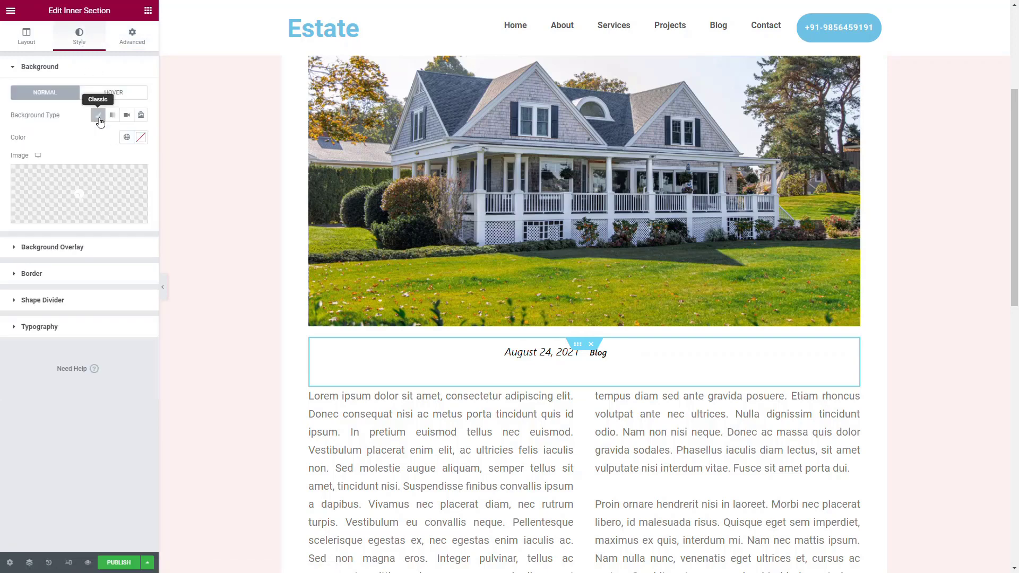
Try to match the Inner Section's background colour to the page by sampling it and pasting a colour code.
left_click(141, 137)
left_click(139, 157)
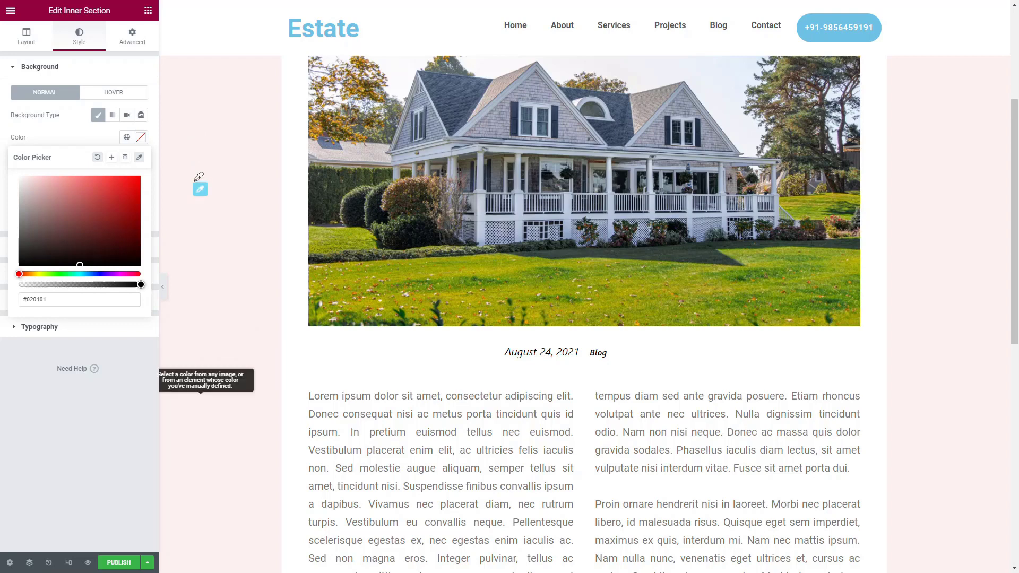
left_click(138, 161)
left_click_drag(52, 300, 4, 303)
key("ctrl+v")
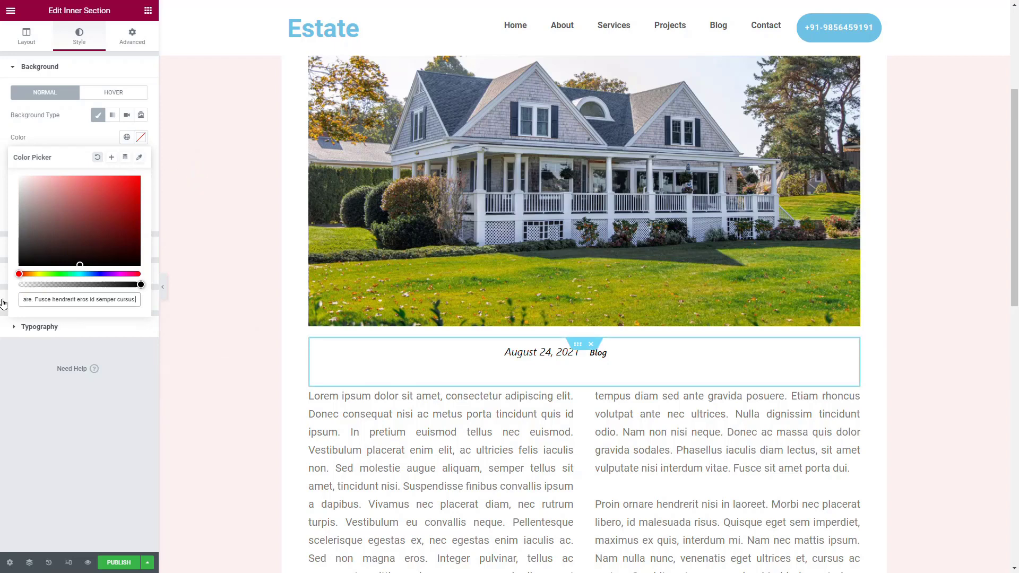
key("ctrl+z")
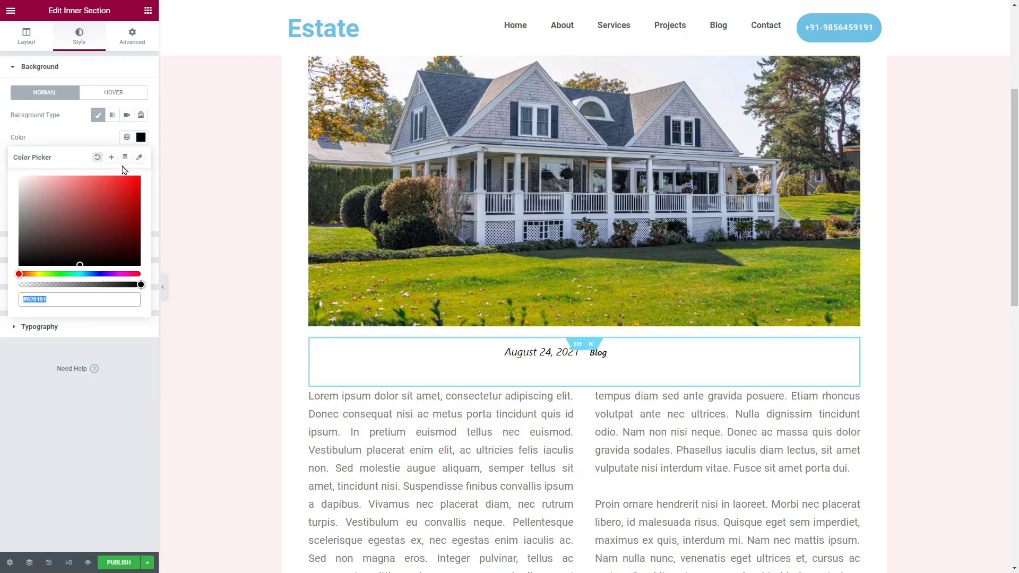
left_click(140, 138)
left_click(141, 138)
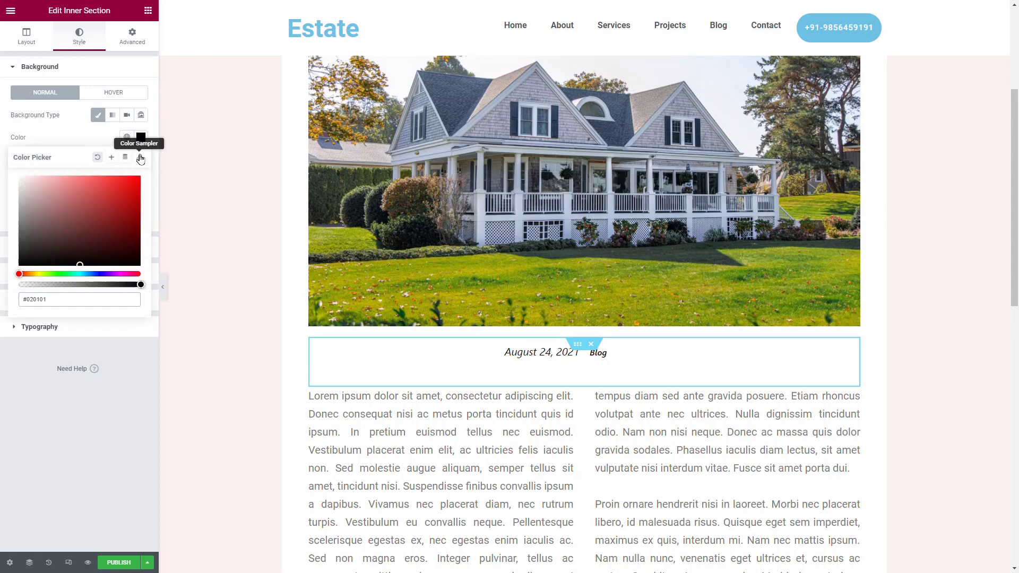
left_click(139, 157)
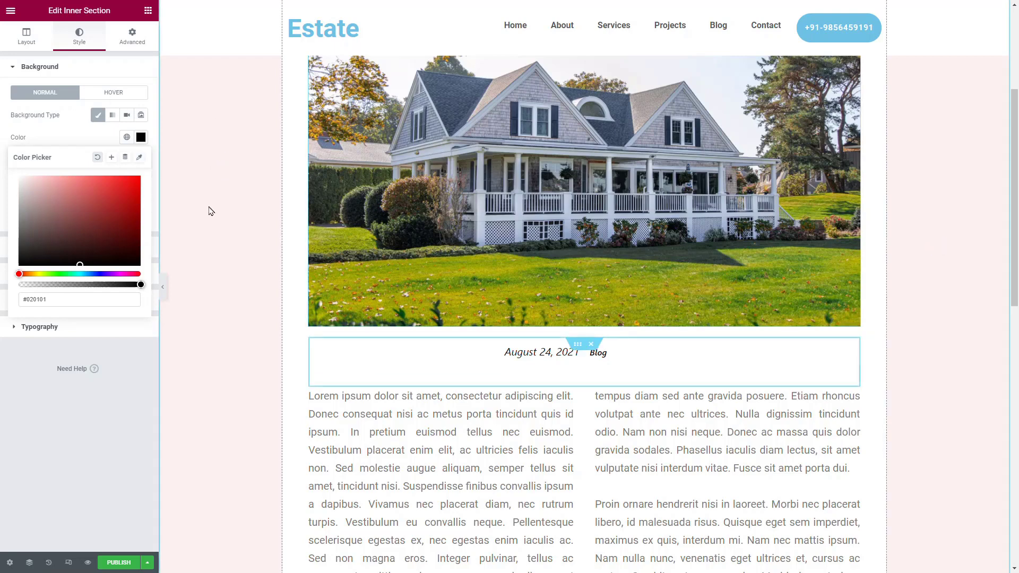
left_click(141, 138)
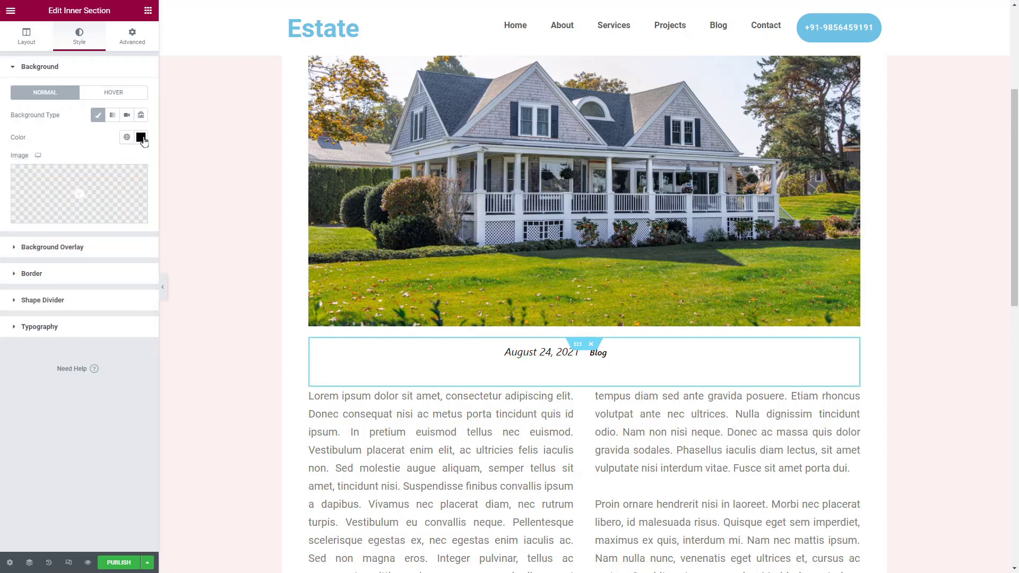
Set the Inner Section's background colour to light pink #FDEDED.
left_click(142, 138)
left_click(27, 177)
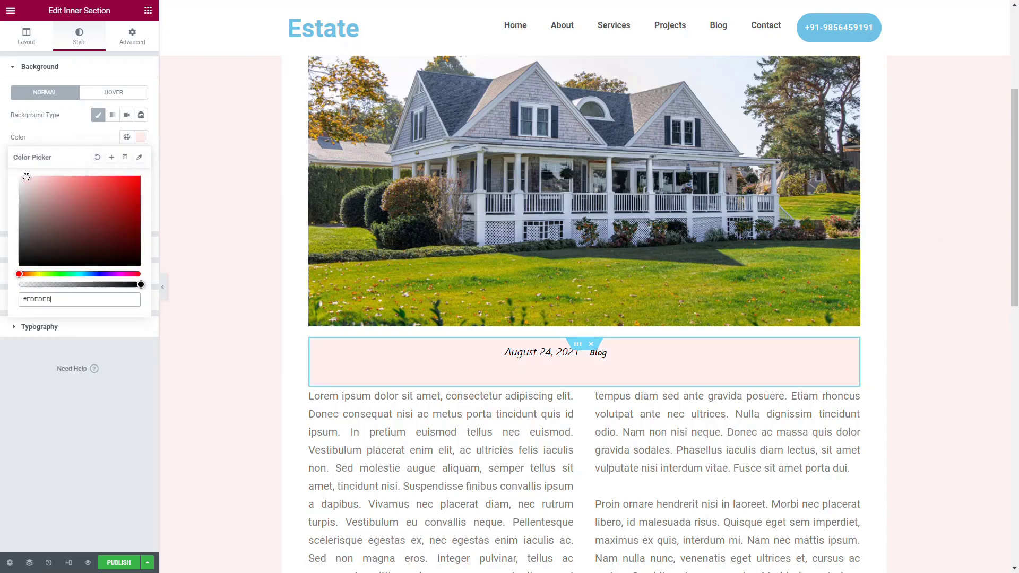
left_click(126, 409)
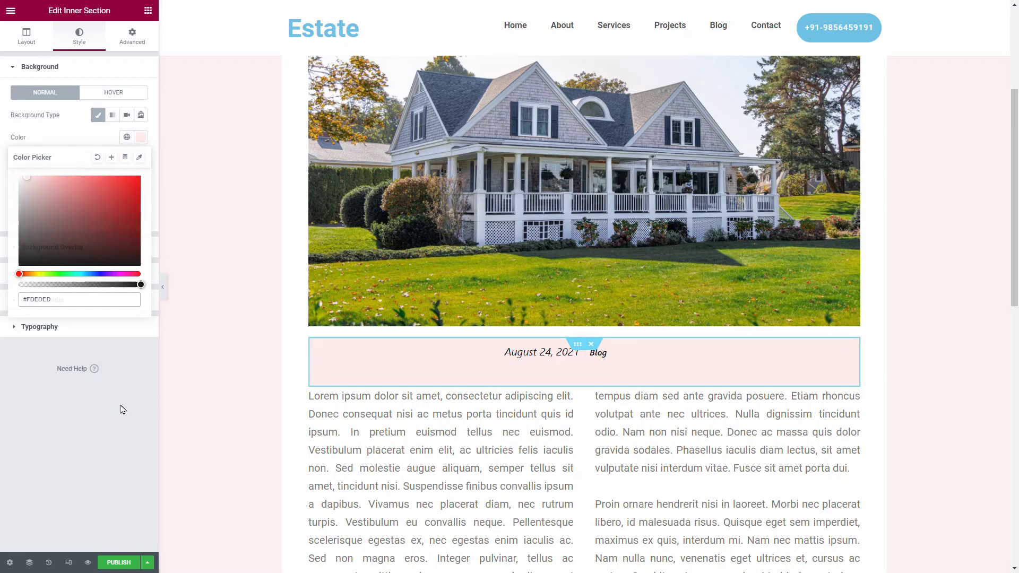
Set the Inner Section's bottom padding to 0, then relink and clear its padding values.
left_click(133, 42)
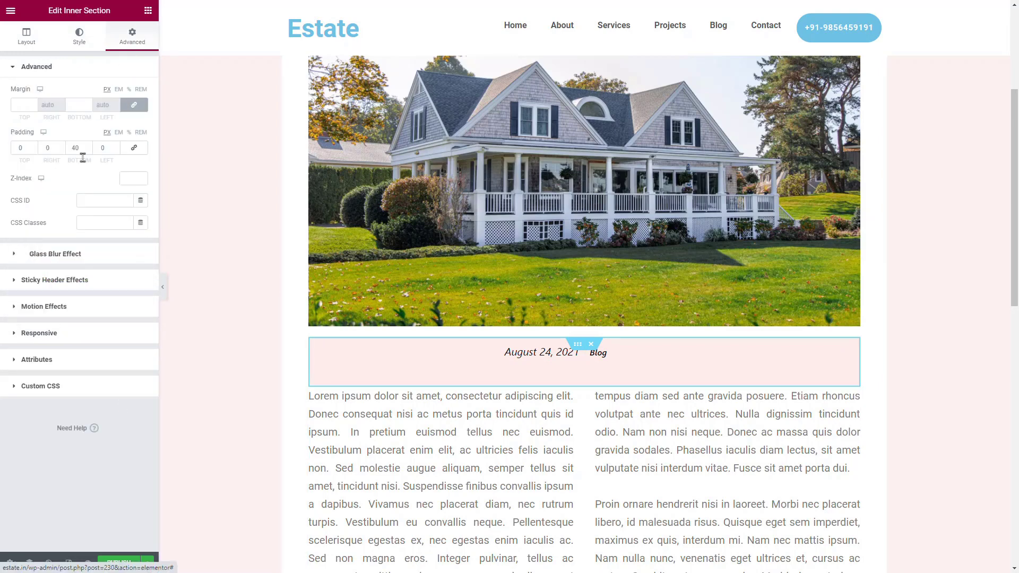
left_click_drag(81, 148, 2, 151)
type("0")
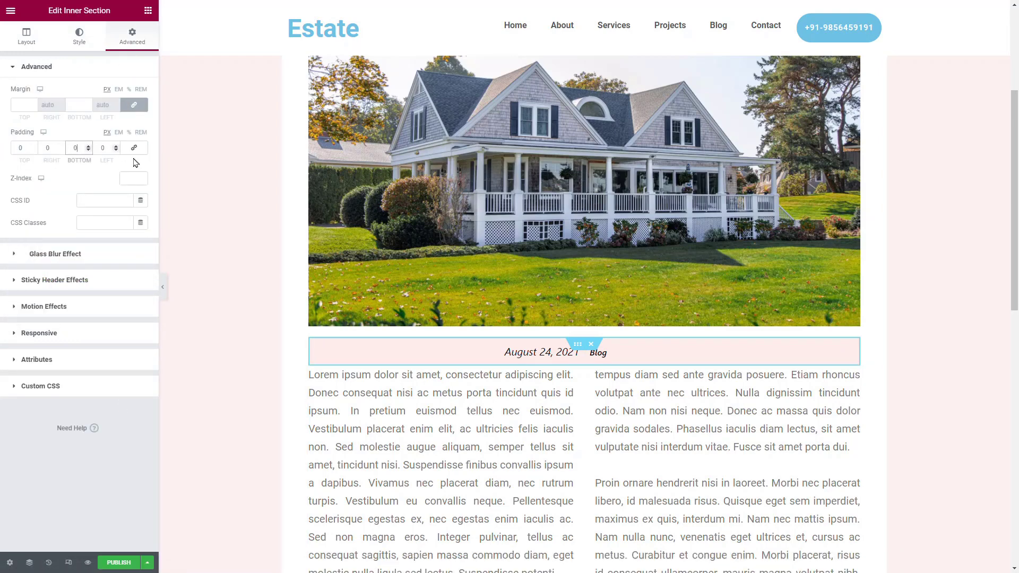
left_click(134, 148)
left_click(109, 148)
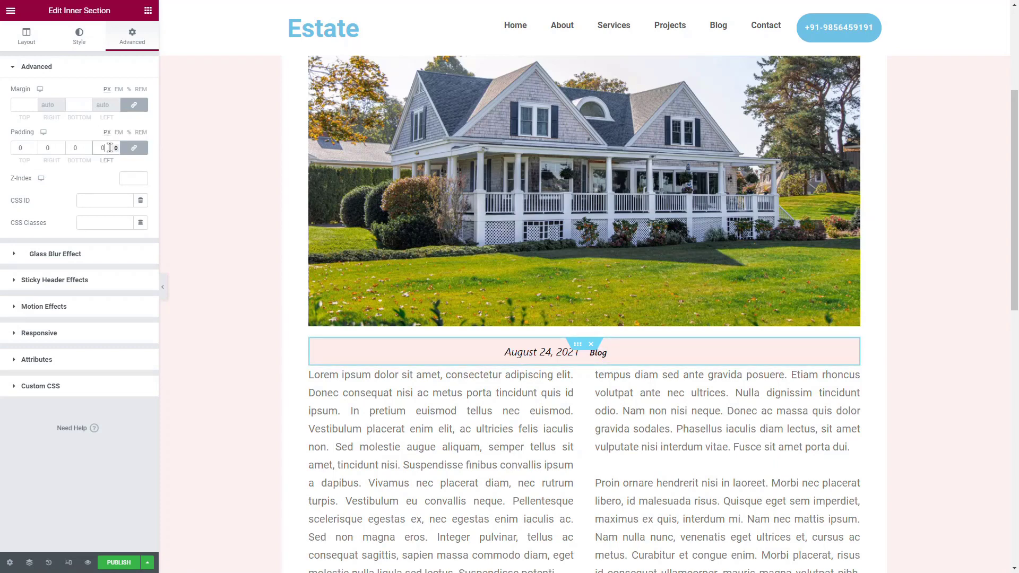
Unlink the Inner Section's margin values, set the bottom margin to 40 px, and preview the layout.
left_click(134, 104)
left_click(78, 105)
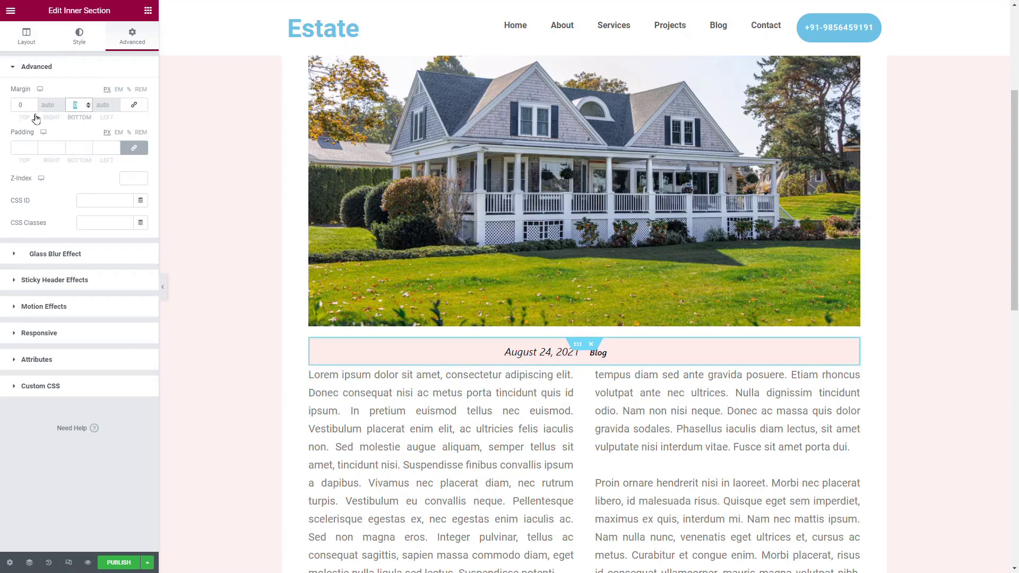
type("40")
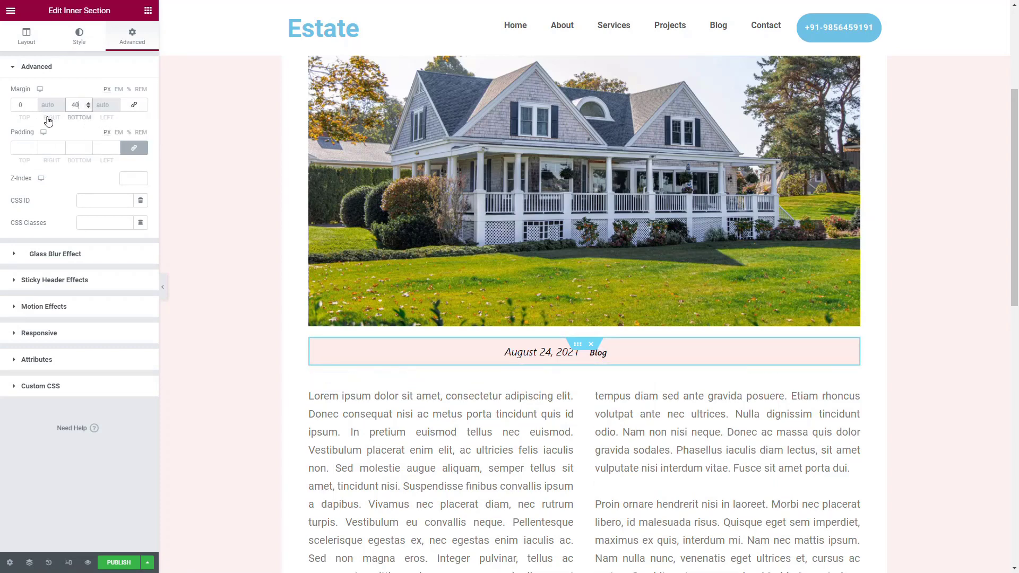
left_click(163, 287)
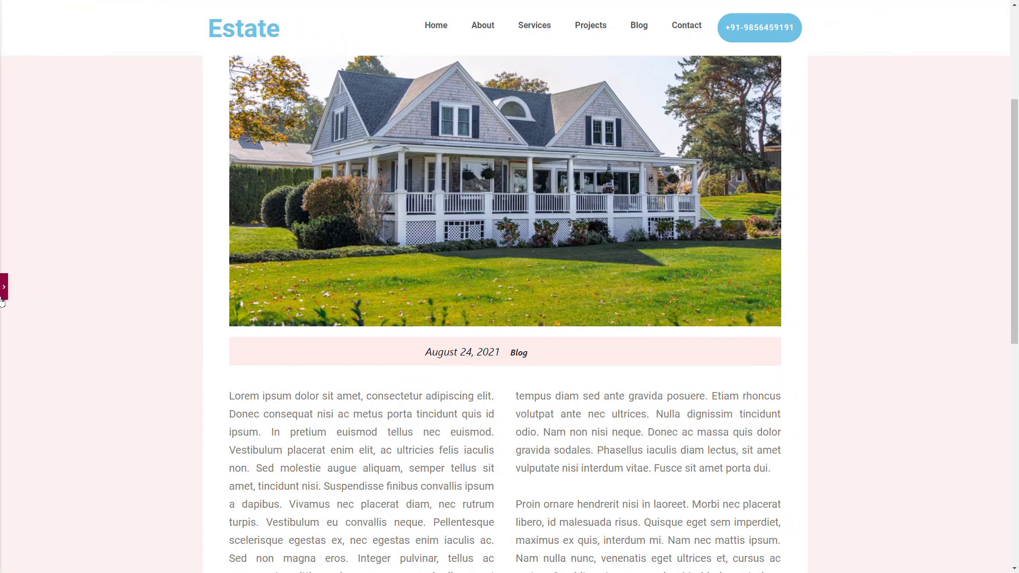
left_click(3, 288)
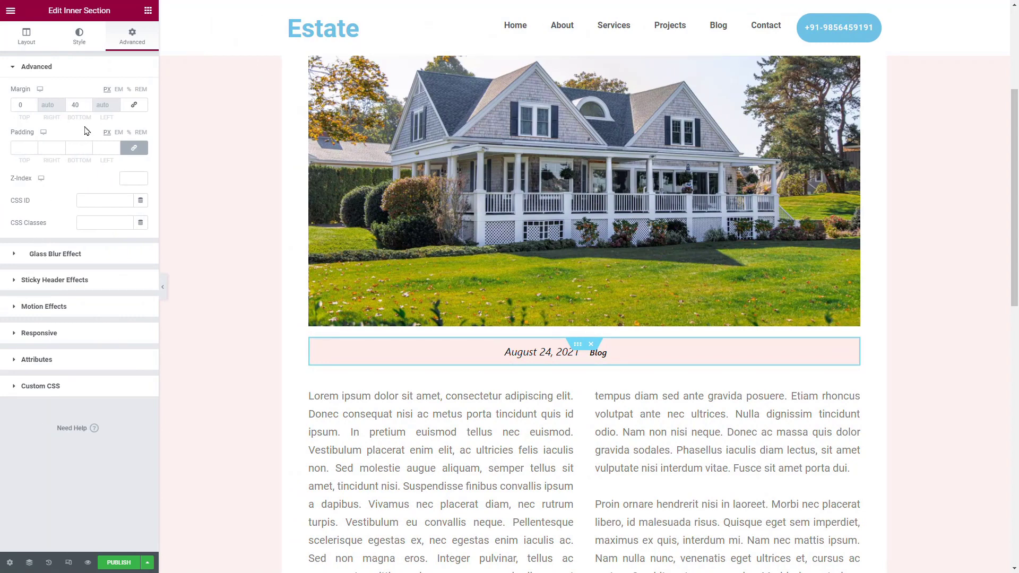
Set the Inner Section's border radius to 15 px on all corners and preview the layout.
left_click(80, 47)
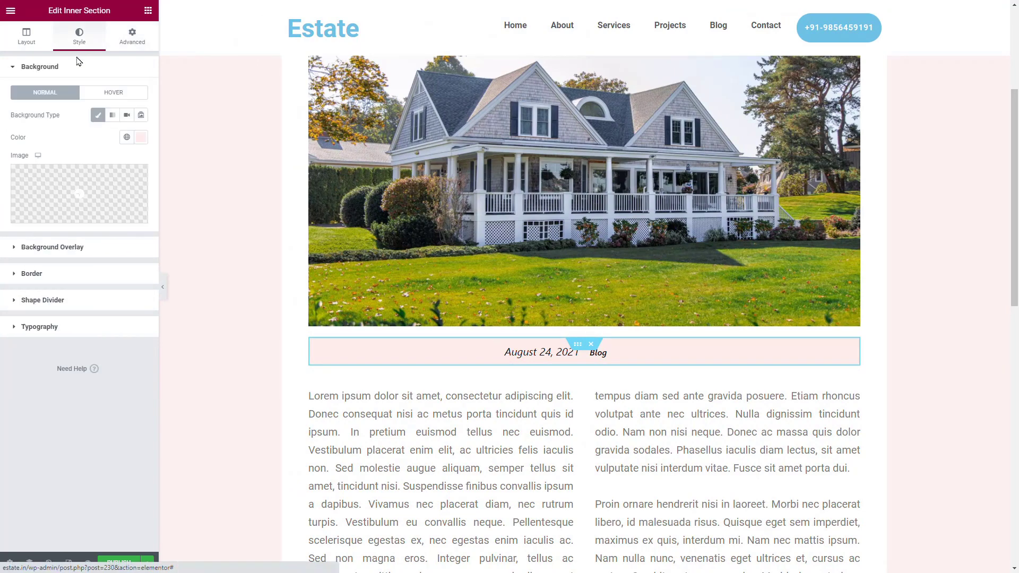
left_click(58, 273)
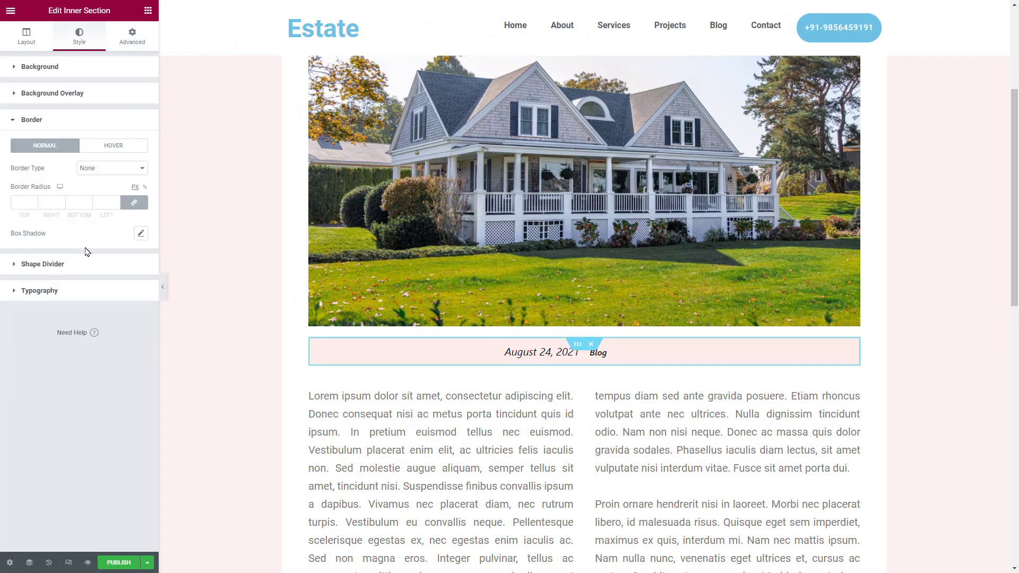
left_click(103, 201)
type("15")
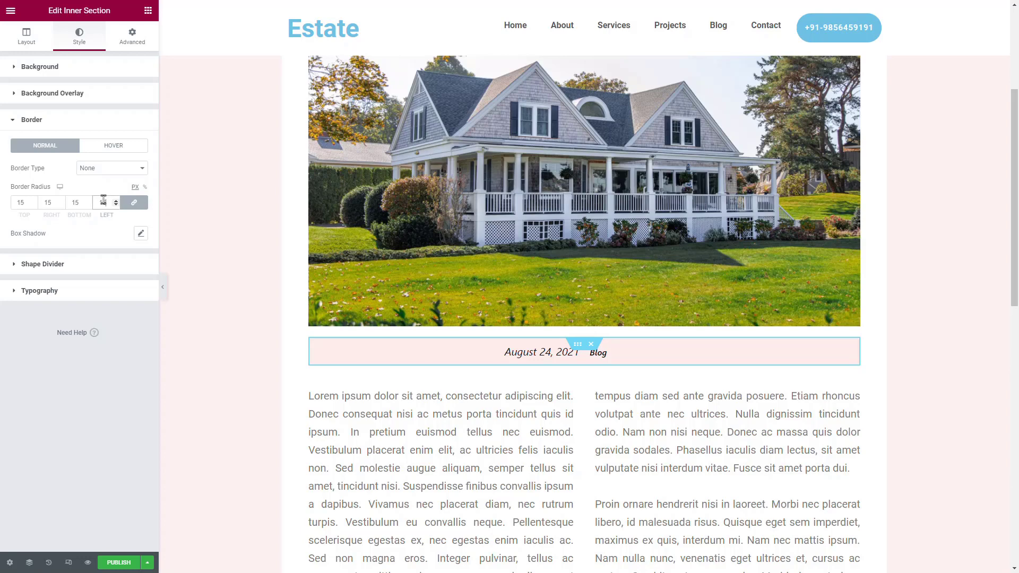
left_click(165, 292)
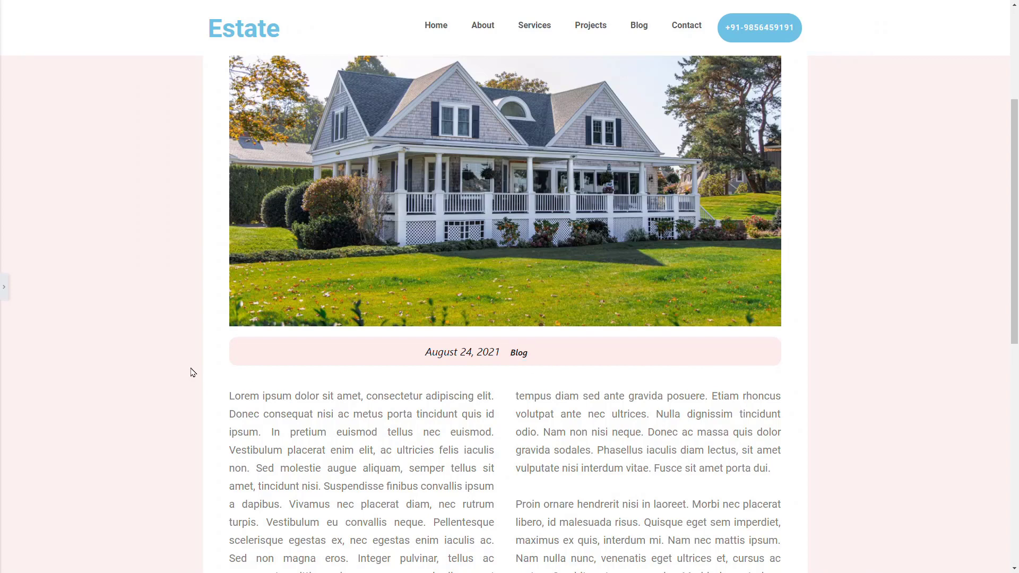
left_click(3, 287)
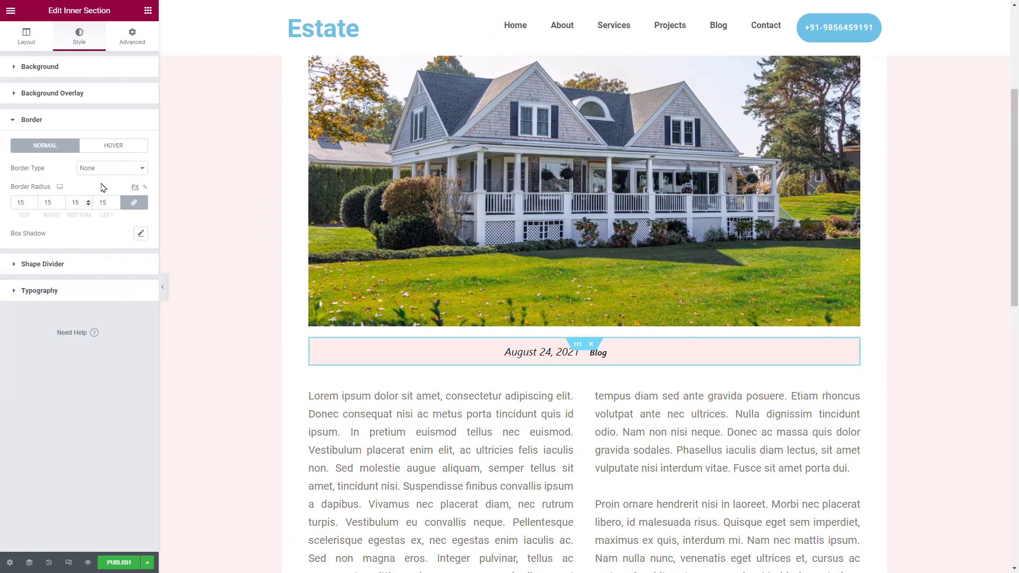
Try a near-white #FFFBFB background colour on the Inner Section and preview the layout.
left_click(79, 74)
left_click(141, 139)
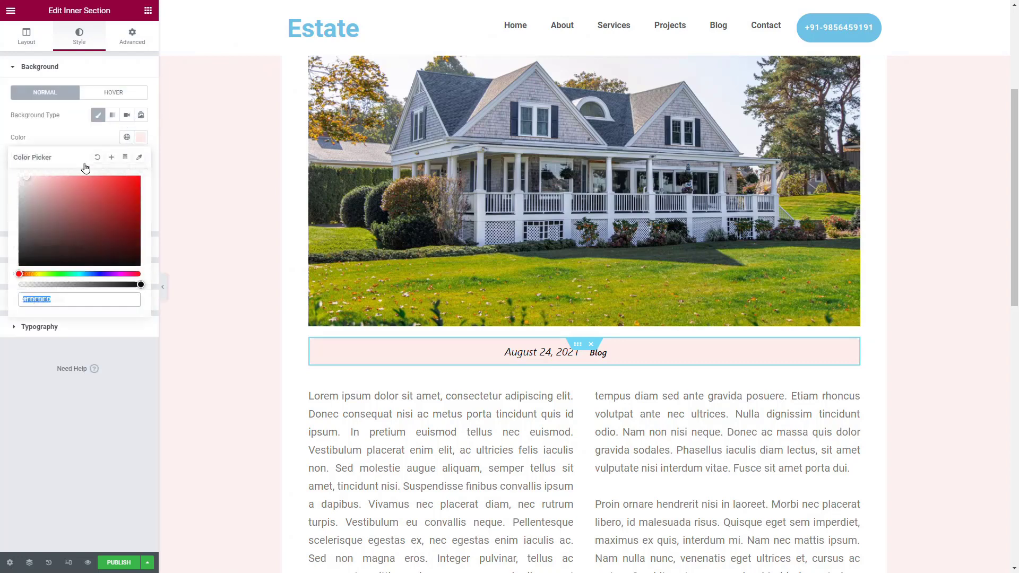
left_click(21, 176)
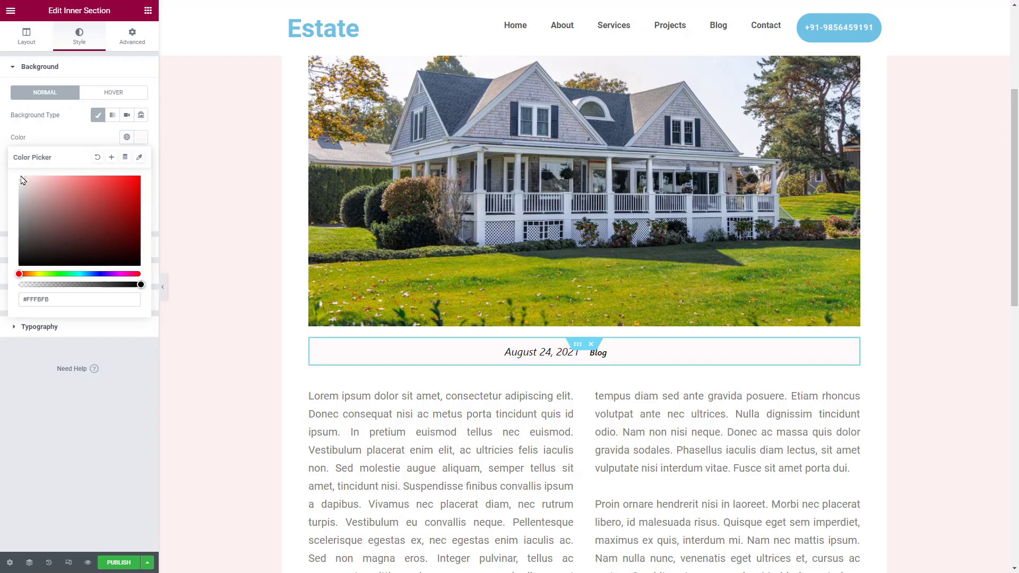
left_click(2, 381)
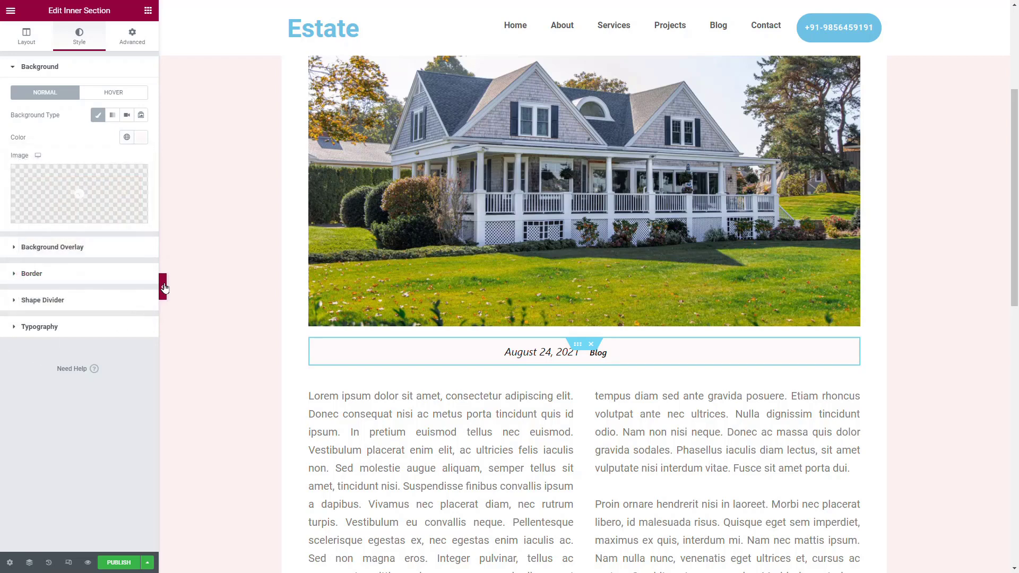
left_click(165, 288)
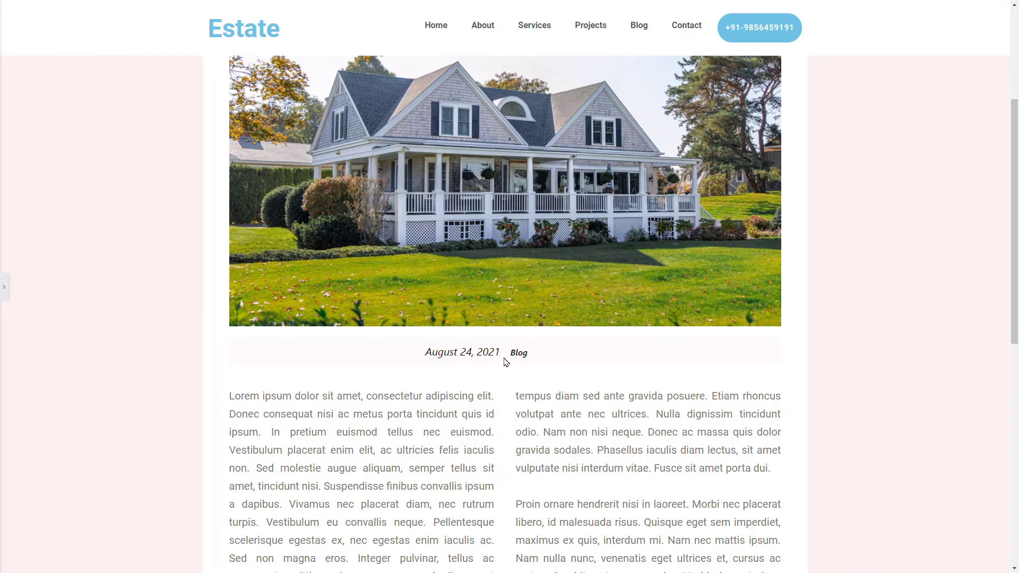
left_click(4, 286)
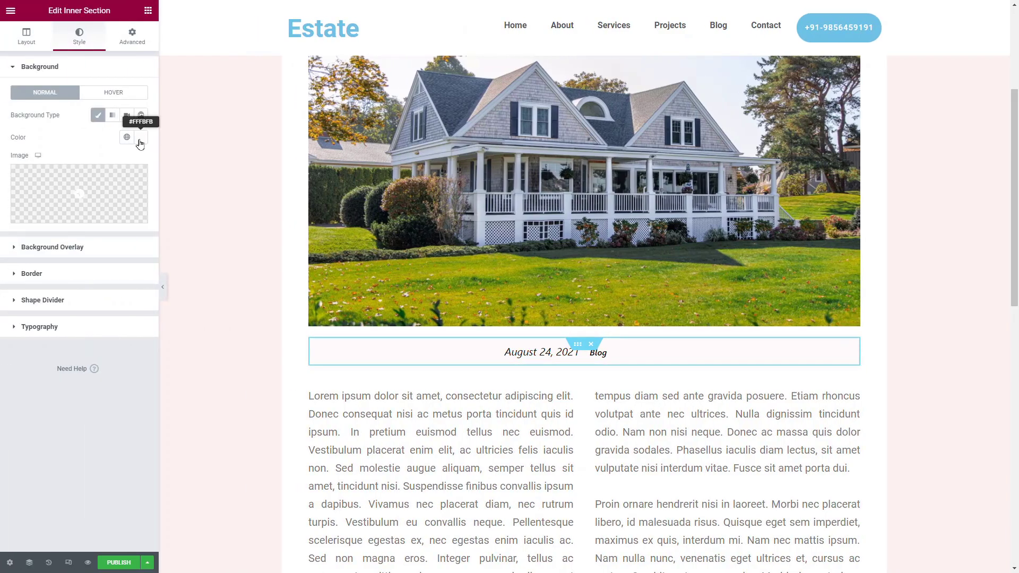
Set the Inner Section's background colour to pale pink #FFF5F5 and preview the layout.
left_click(140, 142)
left_click(27, 178)
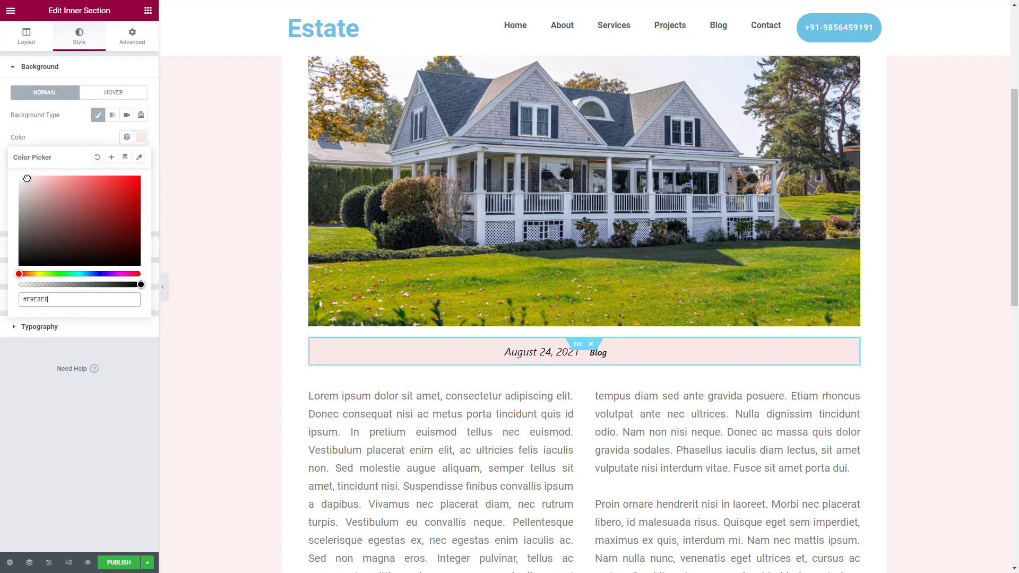
left_click_drag(27, 178, 24, 176)
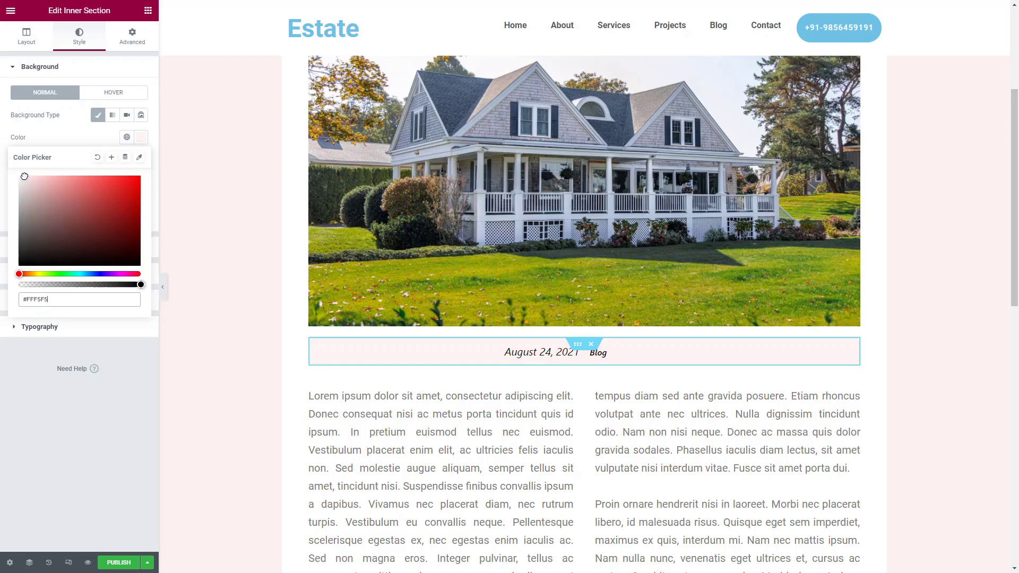
left_click(37, 442)
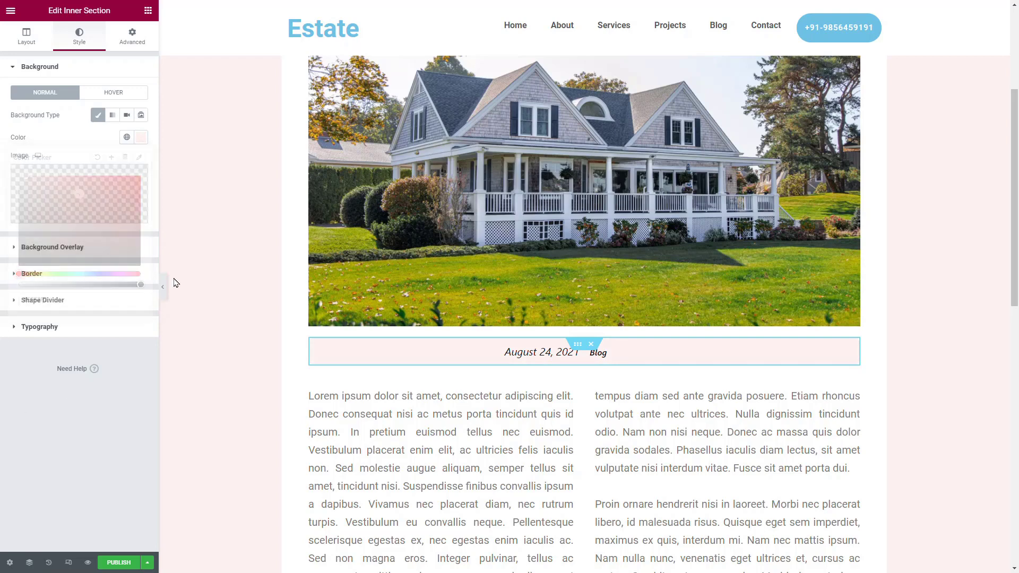
left_click(163, 287)
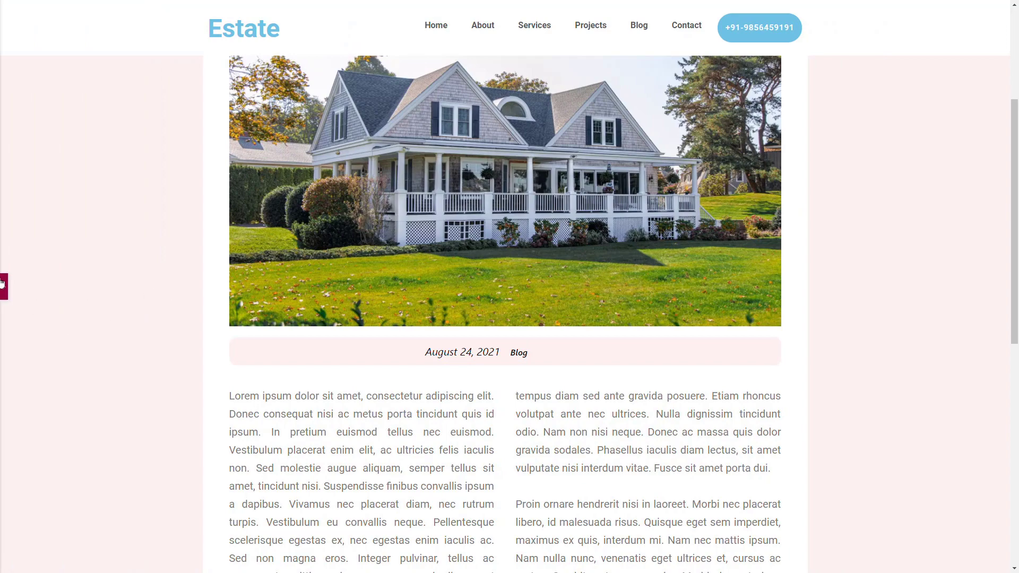
left_click(2, 284)
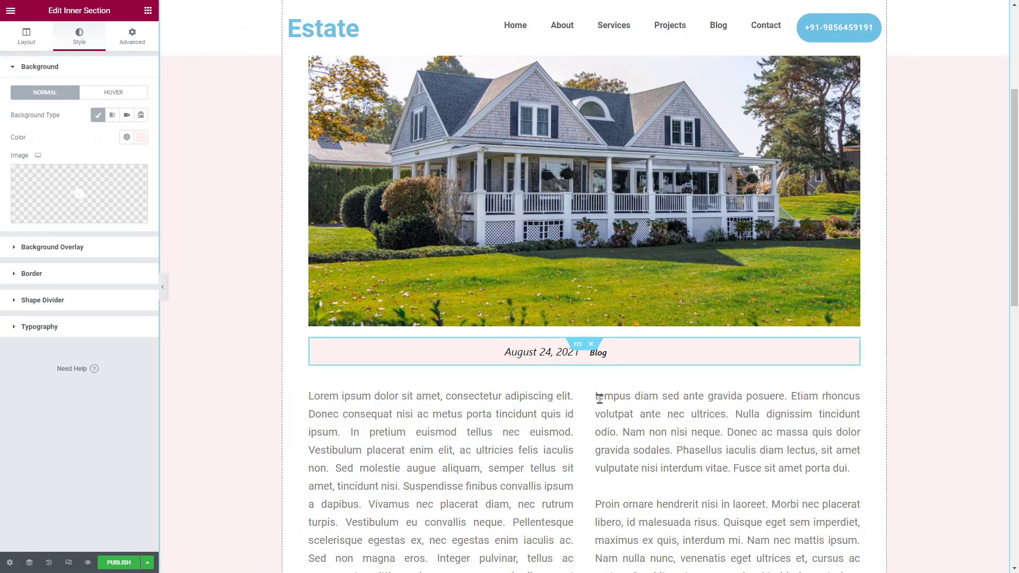
Add a single-column section below the body text and set only its bottom padding to 100 px.
scroll(600, 398, "down", 10)
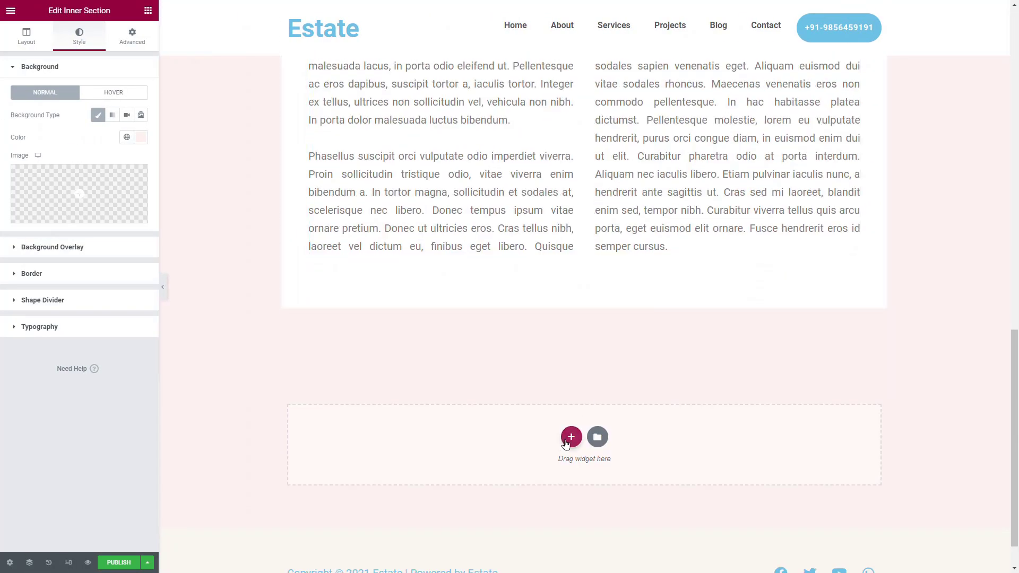
left_click(571, 438)
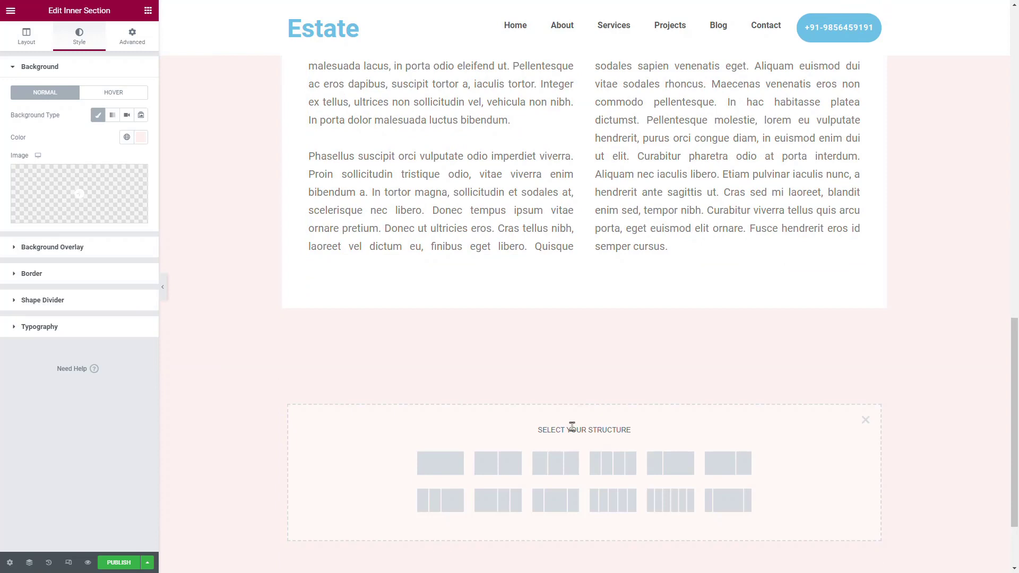
left_click(445, 465)
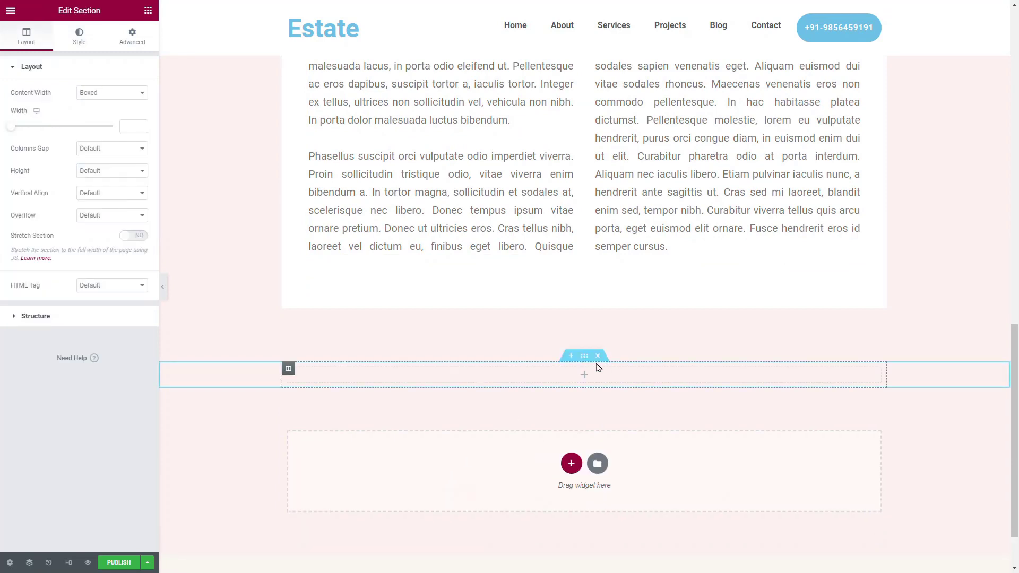
left_click(133, 38)
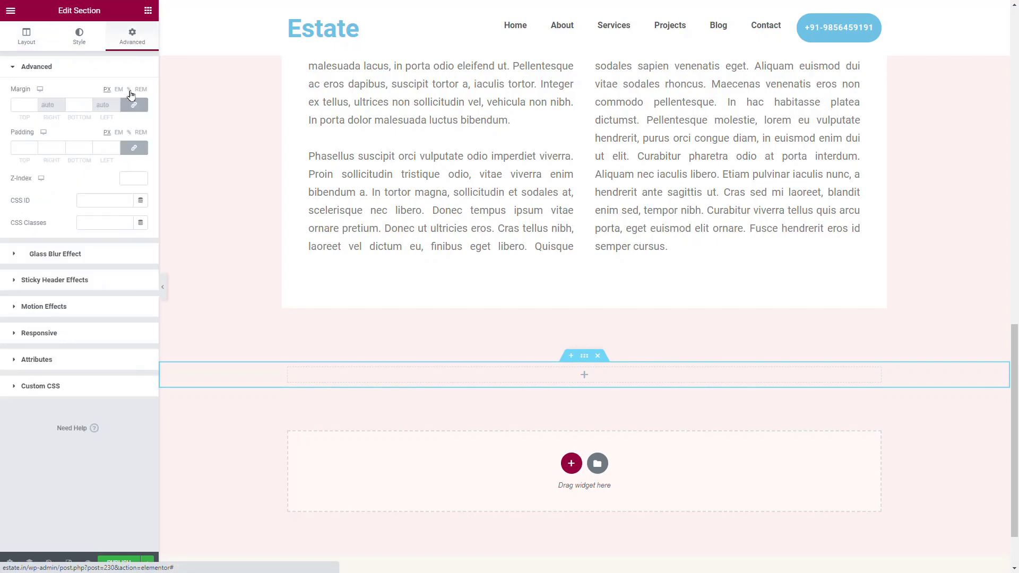
left_click(133, 148)
double_click(81, 149)
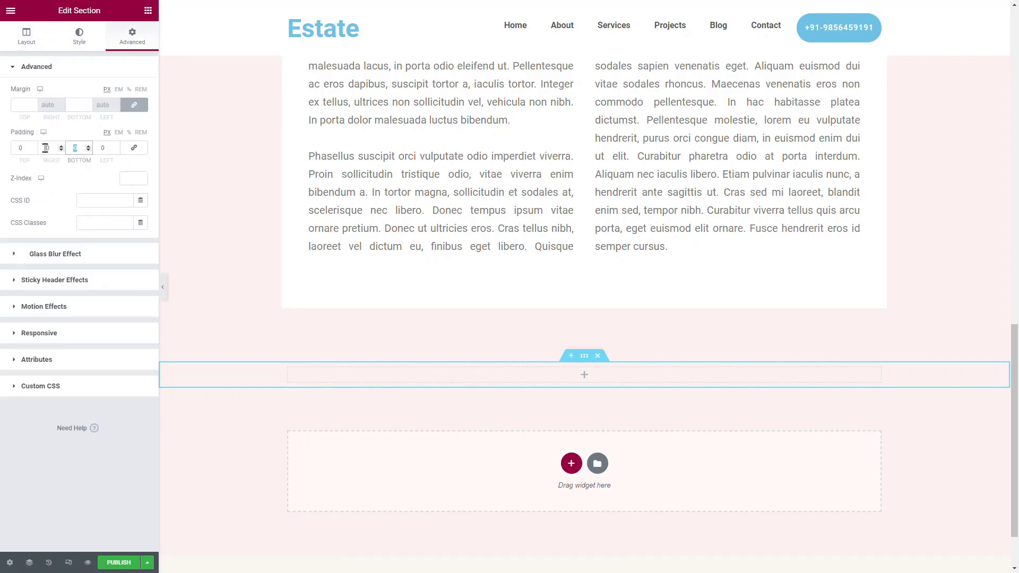
type("100")
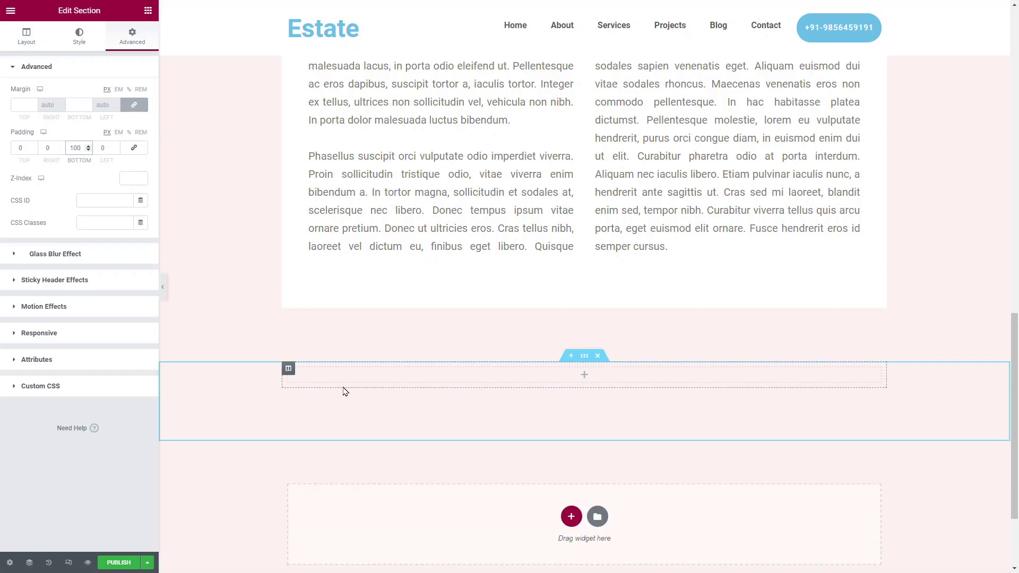
Give the new section's column a classic background in white #FFFFFF.
left_click(289, 370)
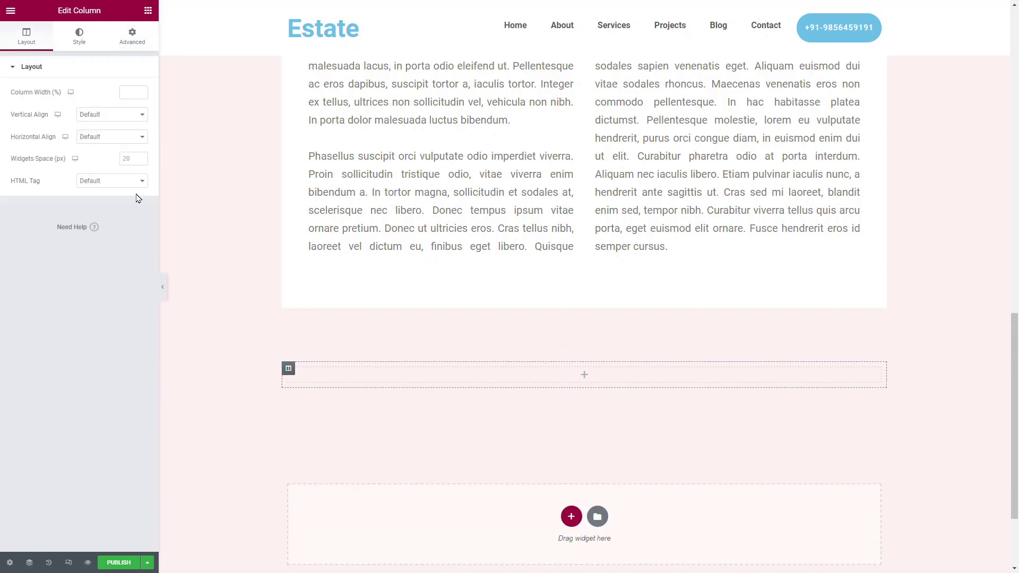
left_click(79, 36)
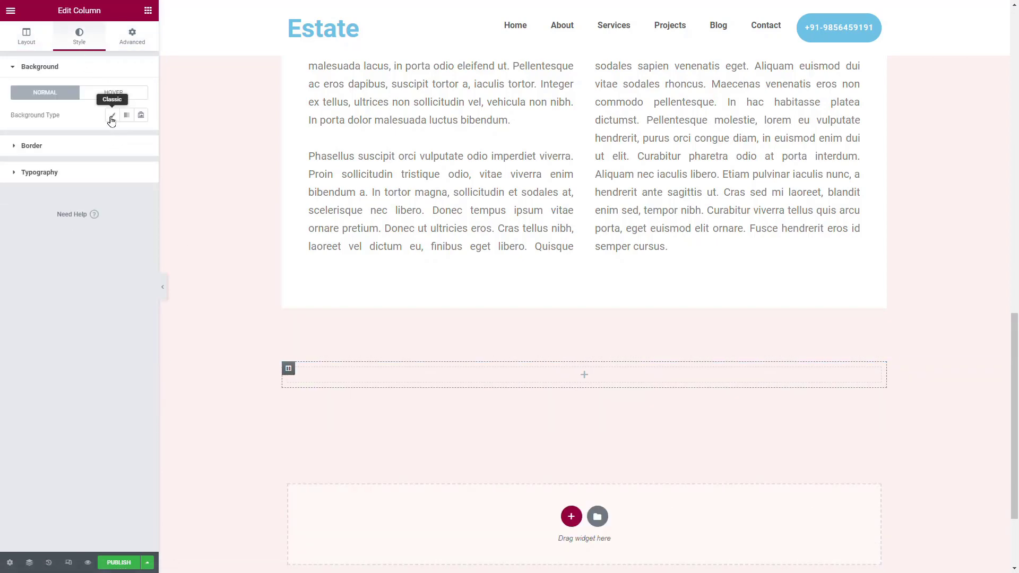
left_click(112, 116)
left_click(141, 138)
left_click_drag(94, 185, 3, 138)
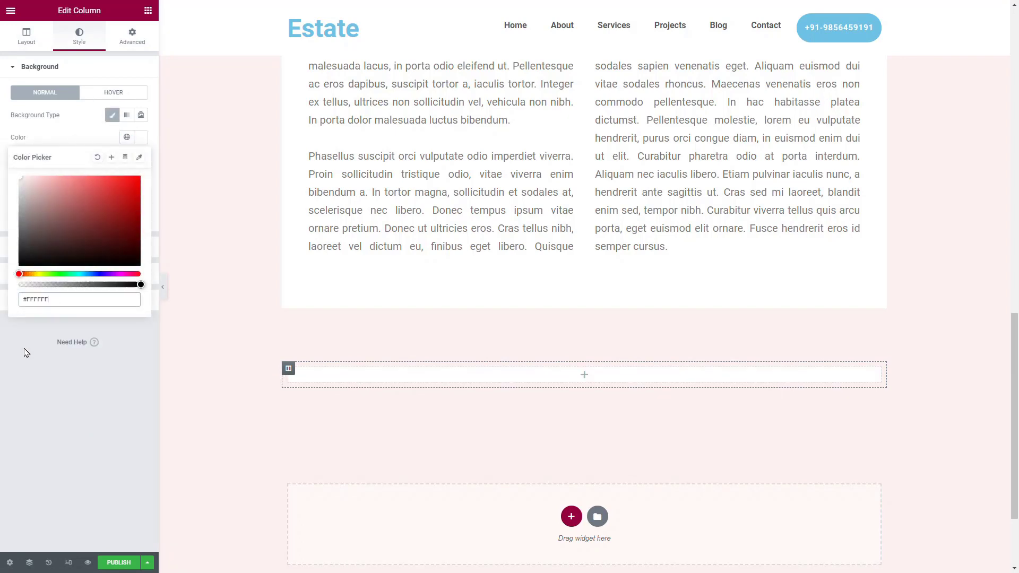
left_click(27, 407)
Set the white column's border radius to 15 px on all corners.
left_click(48, 283)
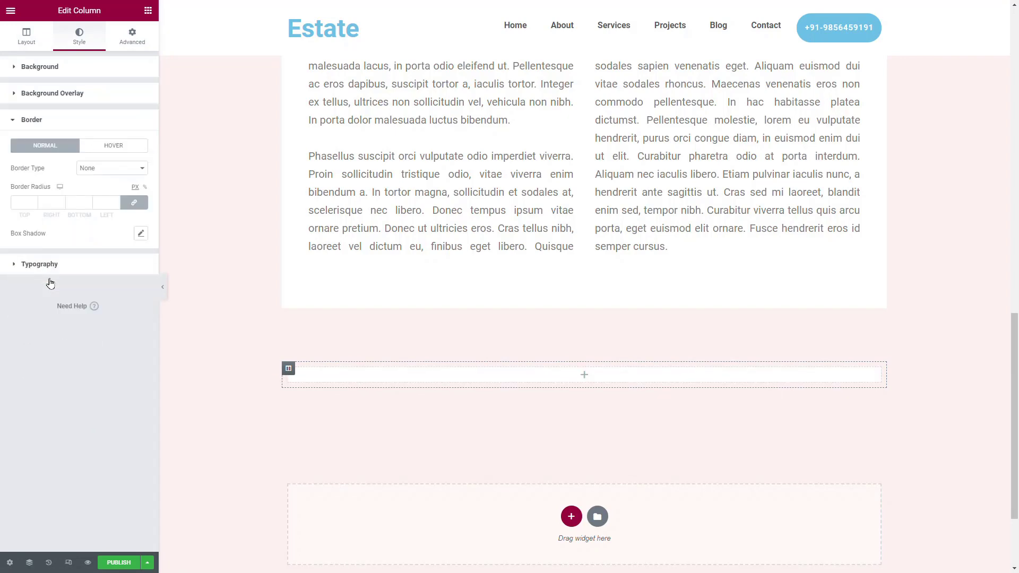
left_click(104, 204)
type("15")
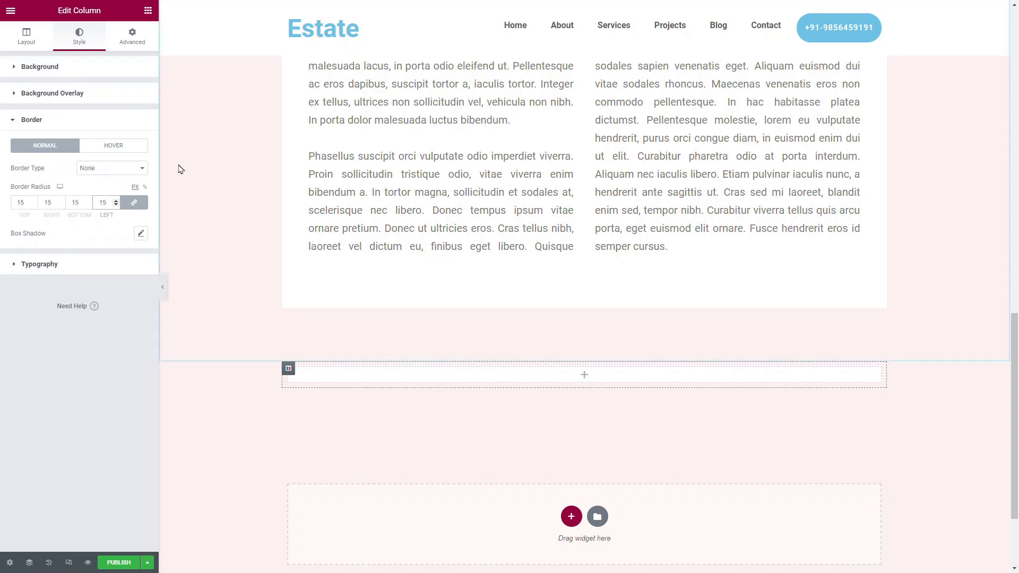
Place a JKit - Post Author widget in the white column, showing the User Image with centre alignment.
left_click(148, 10)
scroll(50, 355, "down", 6)
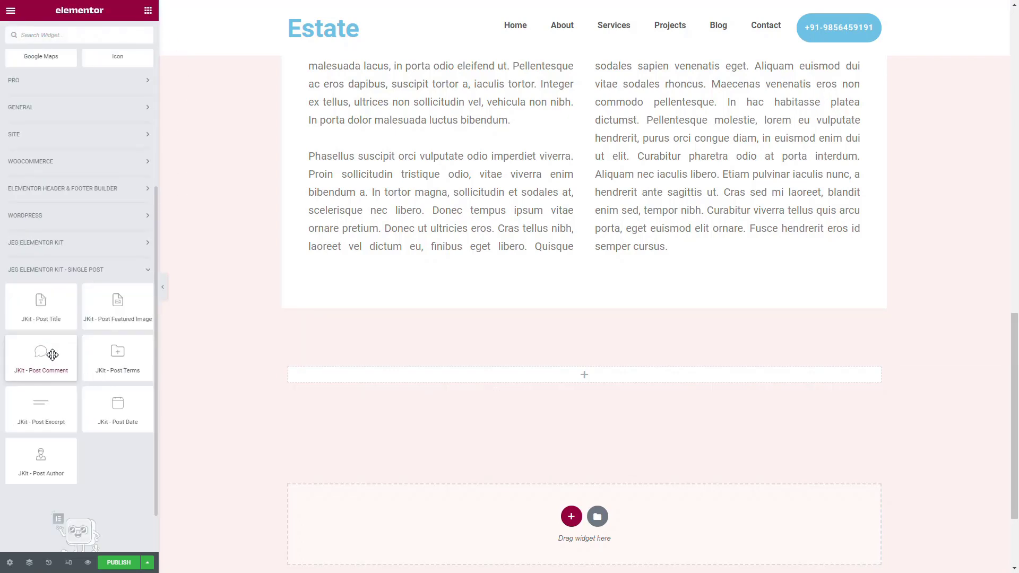
left_click_drag(43, 402, 639, 376)
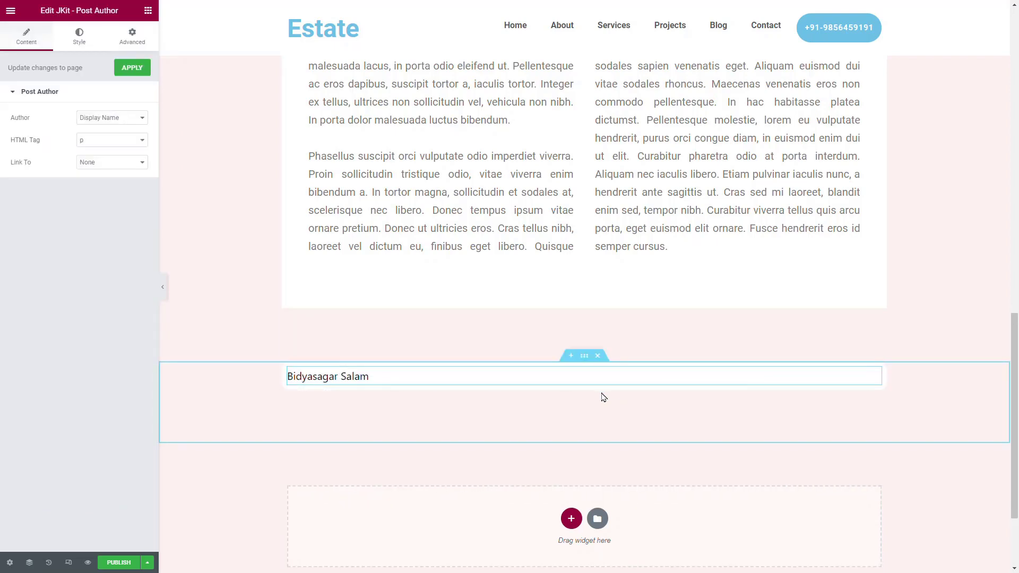
left_click(117, 119)
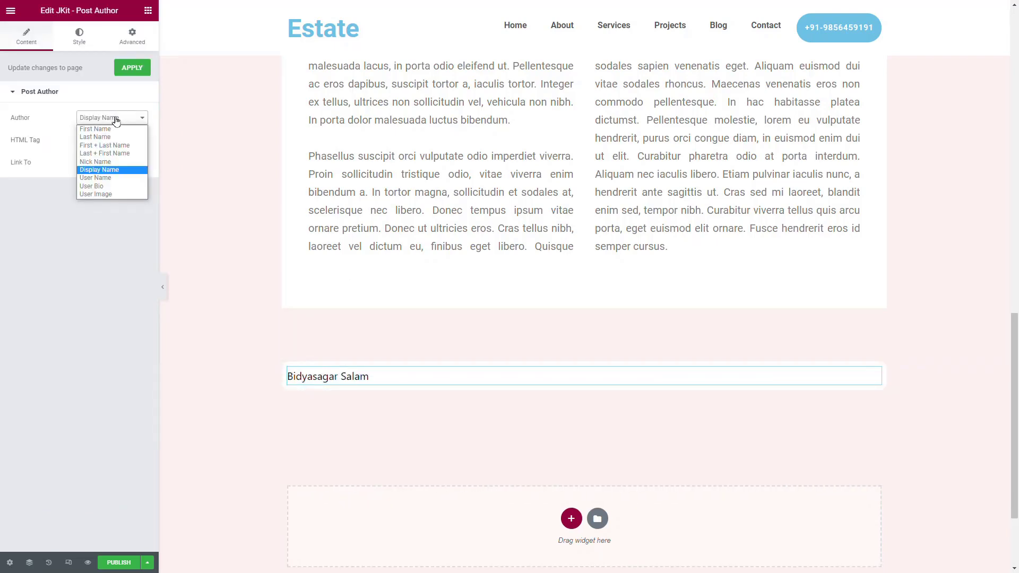
left_click(114, 194)
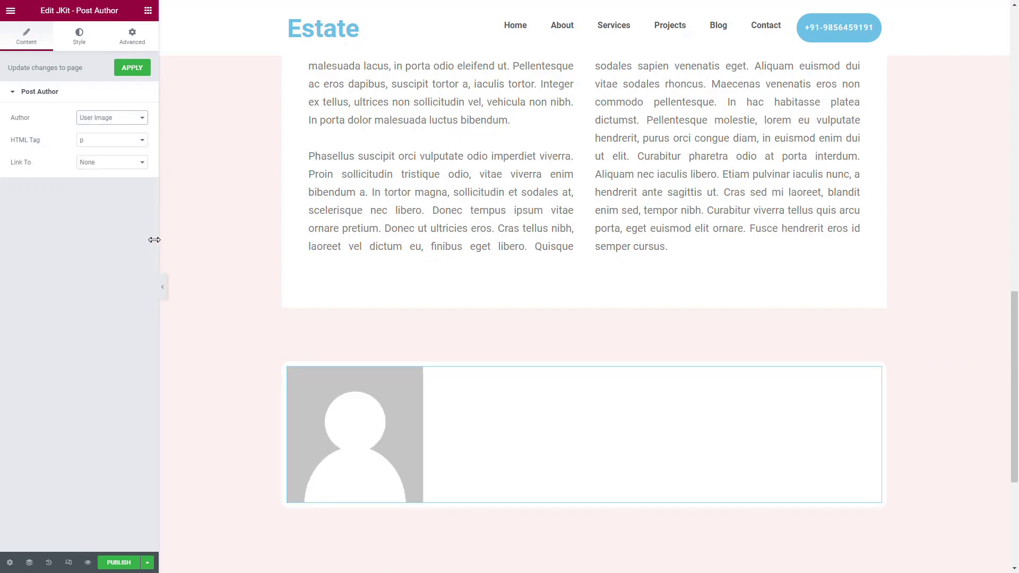
left_click(79, 37)
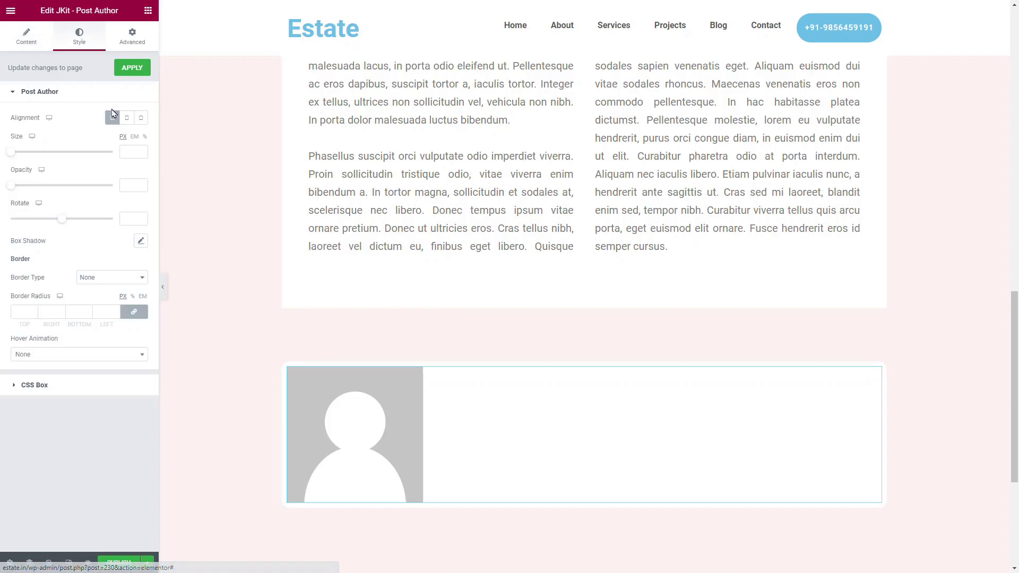
left_click(127, 119)
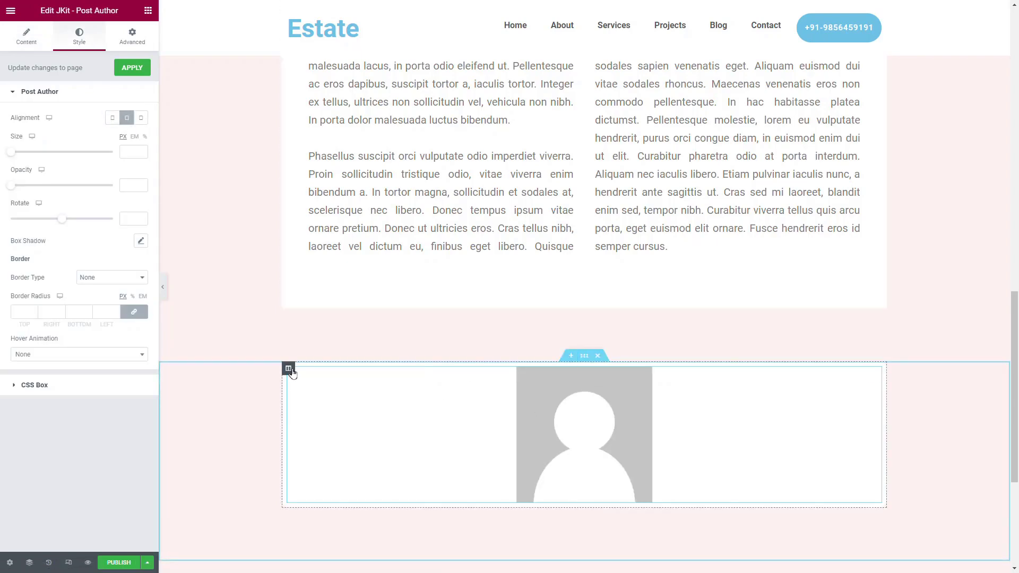
Set the author column's padding to 50 px on all sides and open the author image widget for editing.
left_click(289, 369)
left_click(132, 37)
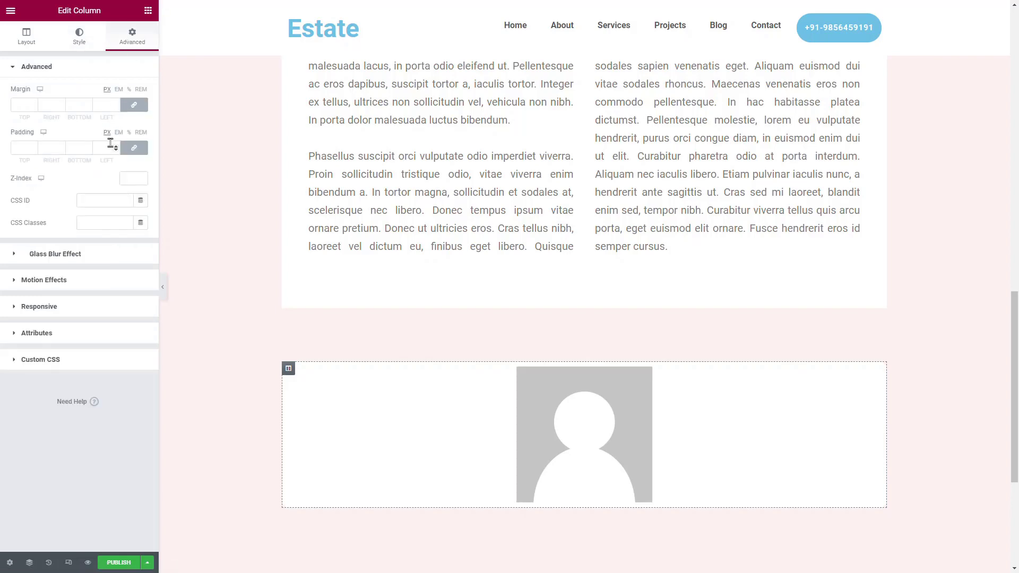
left_click(109, 146)
type("50")
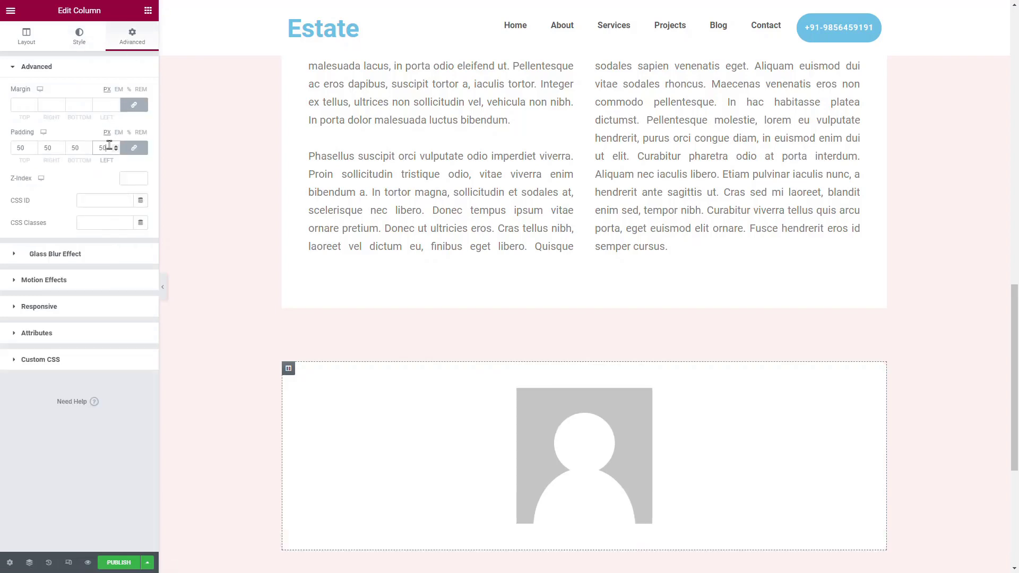
left_click(612, 437)
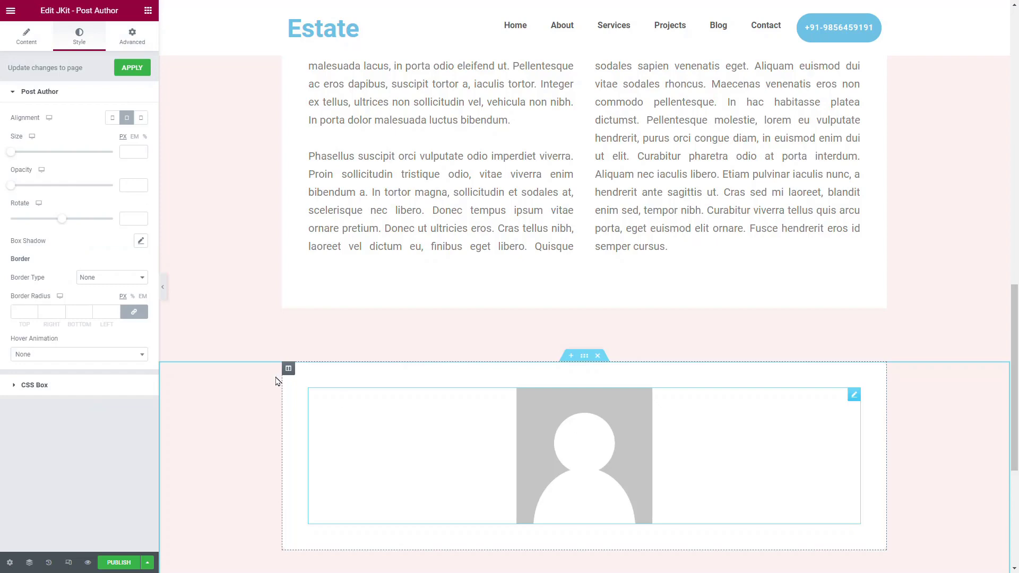
Set the author image's border radius to 150 px on all corners and duplicate the widget.
left_click(22, 313)
type("150")
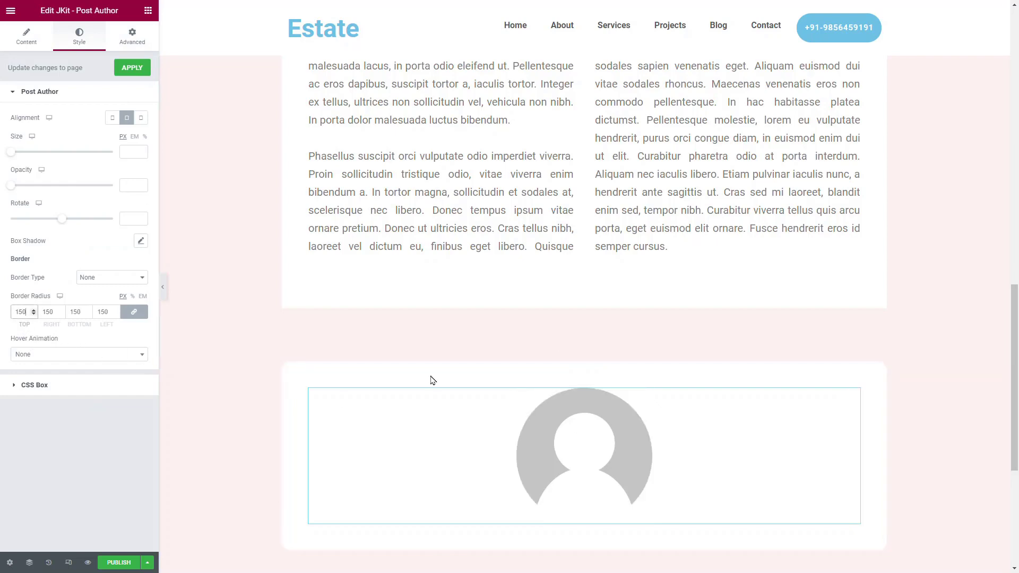
scroll(857, 359, "down", 2)
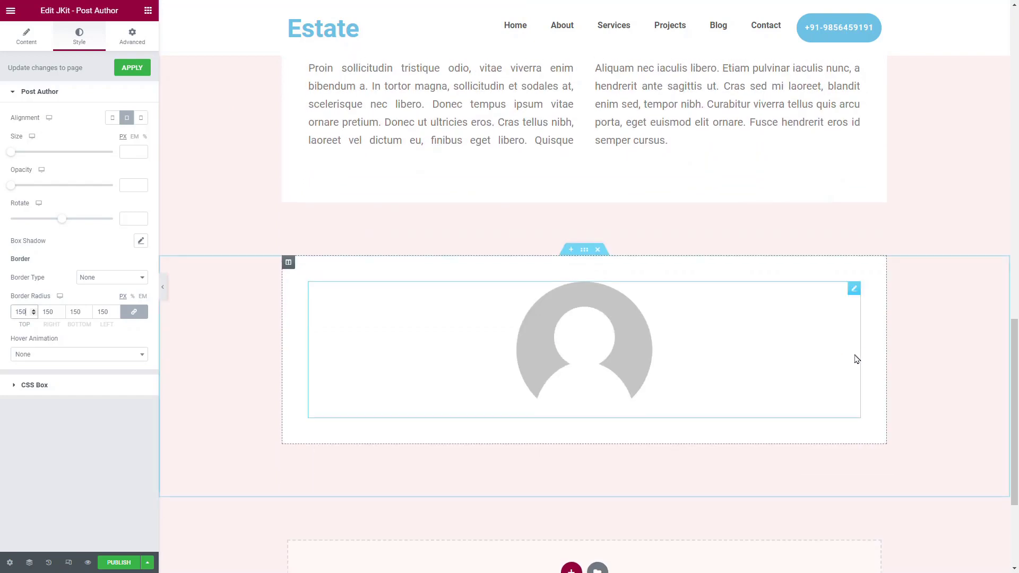
right_click(853, 290)
left_click(871, 314)
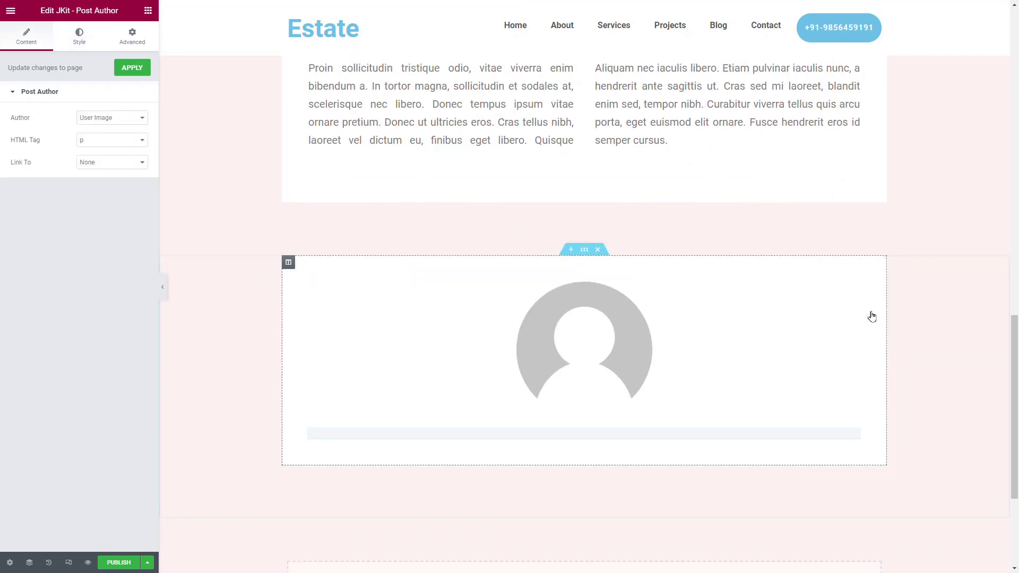
Switch the duplicated Post Author widget to show the author's Display Name.
scroll(871, 317, "down", 2)
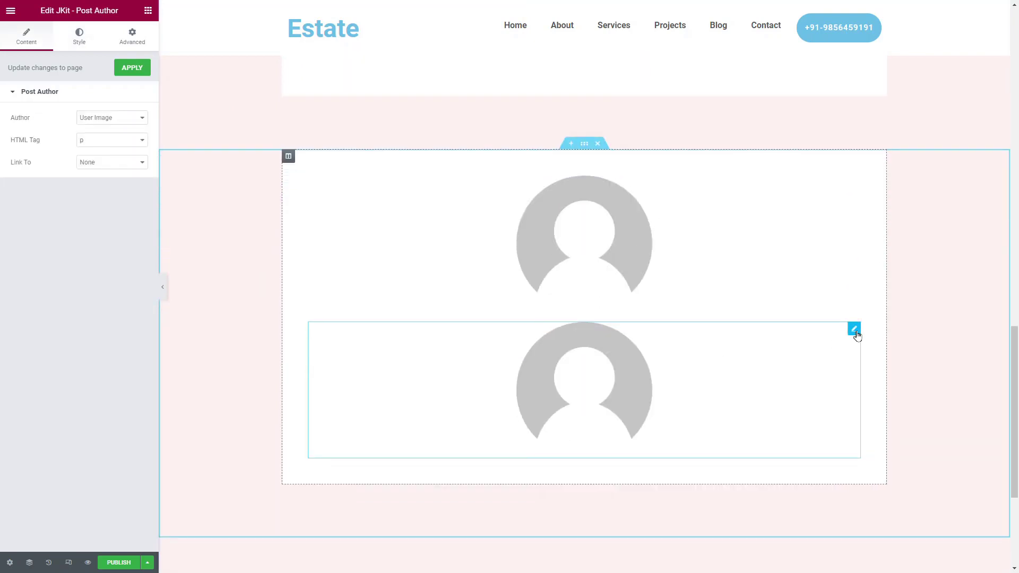
left_click(120, 118)
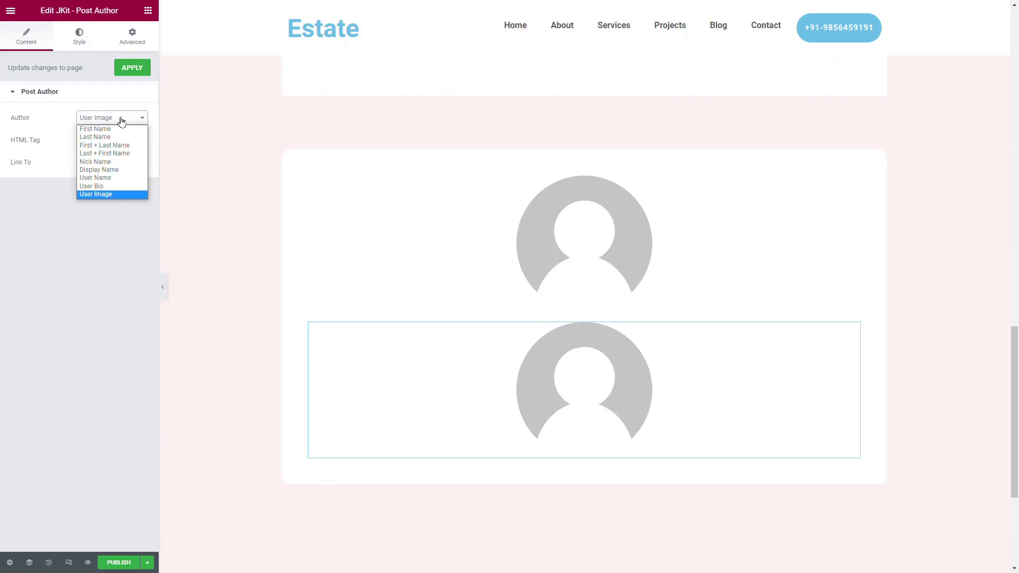
left_click(117, 171)
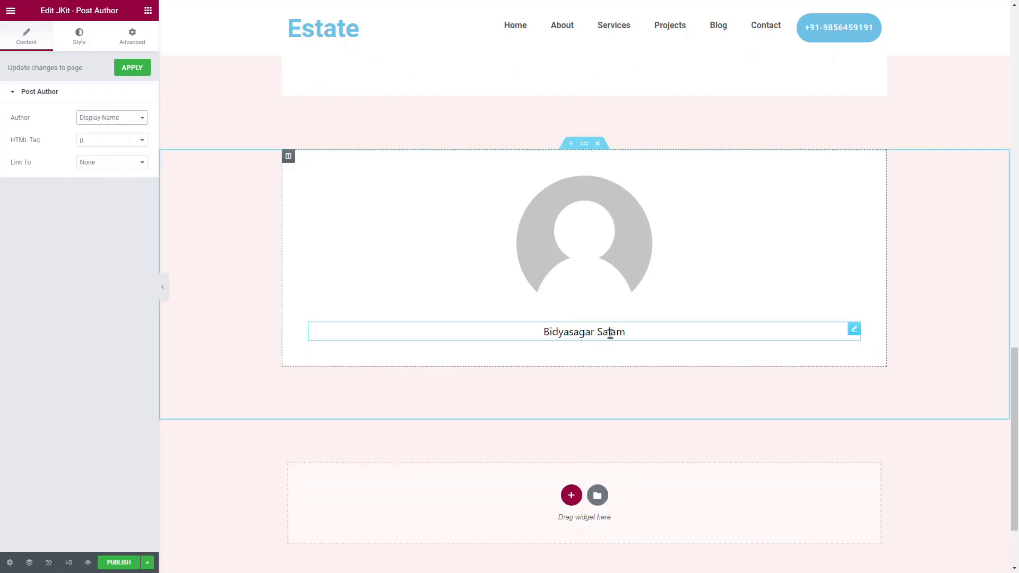
Set the author name's typography to weight 600 and size 35 px.
left_click(77, 45)
left_click(141, 141)
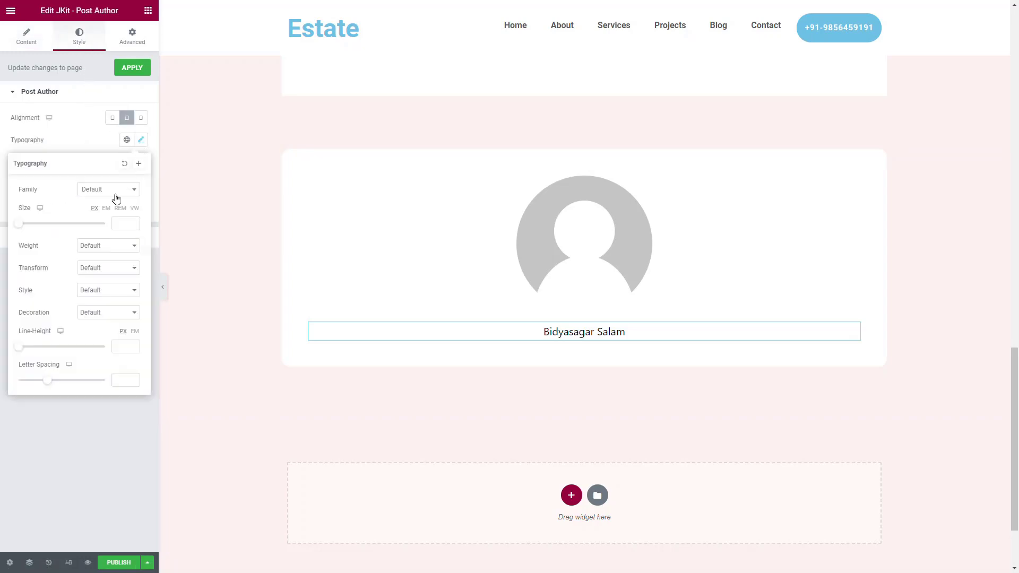
left_click(104, 251)
left_click(103, 303)
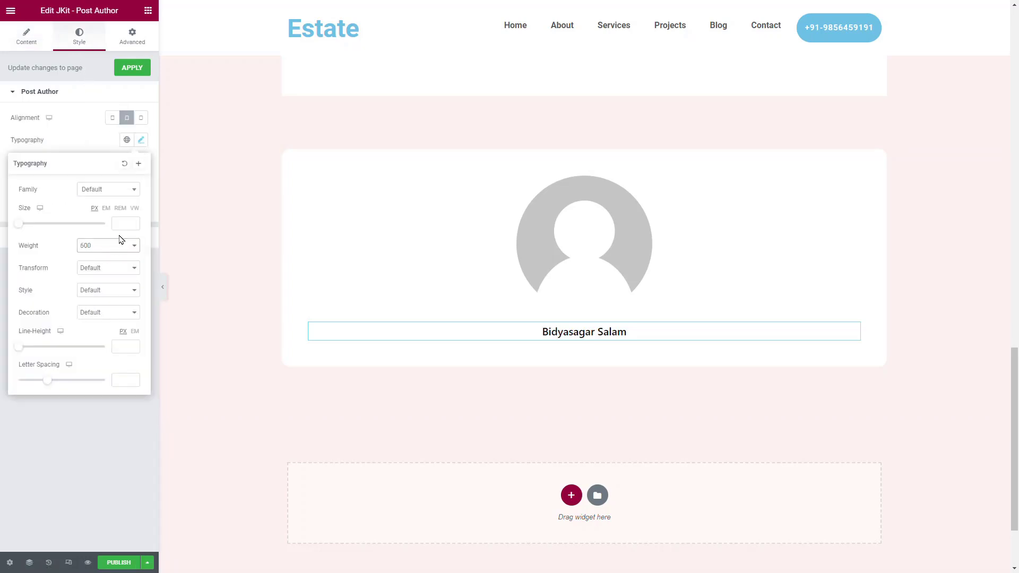
left_click(126, 227)
type("40")
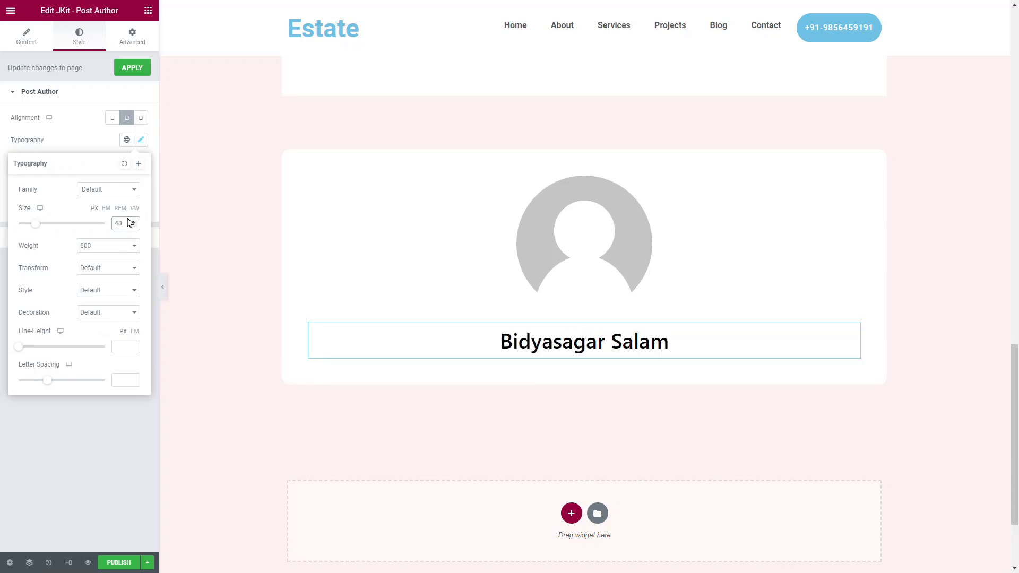
type("35")
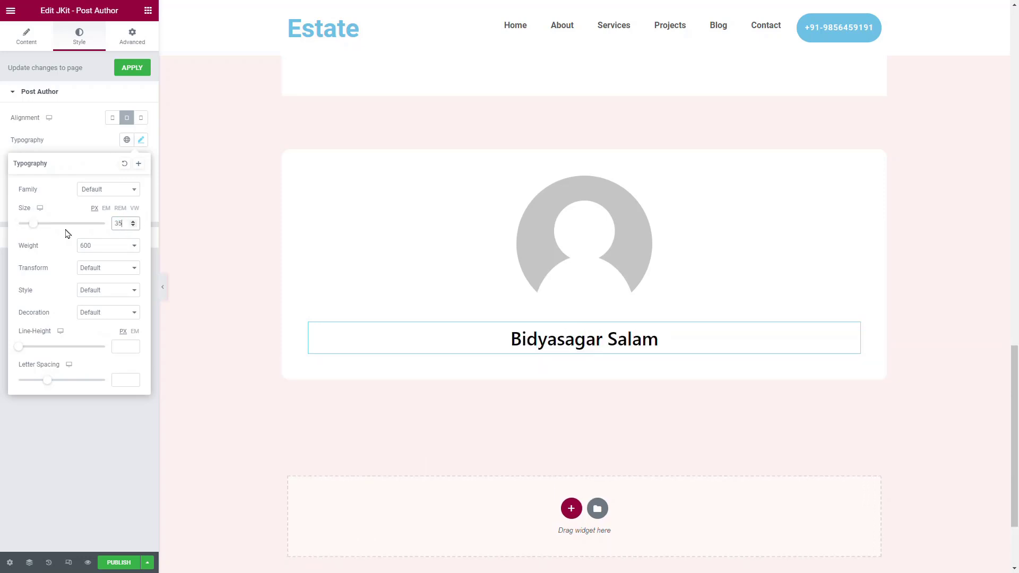
left_click(76, 444)
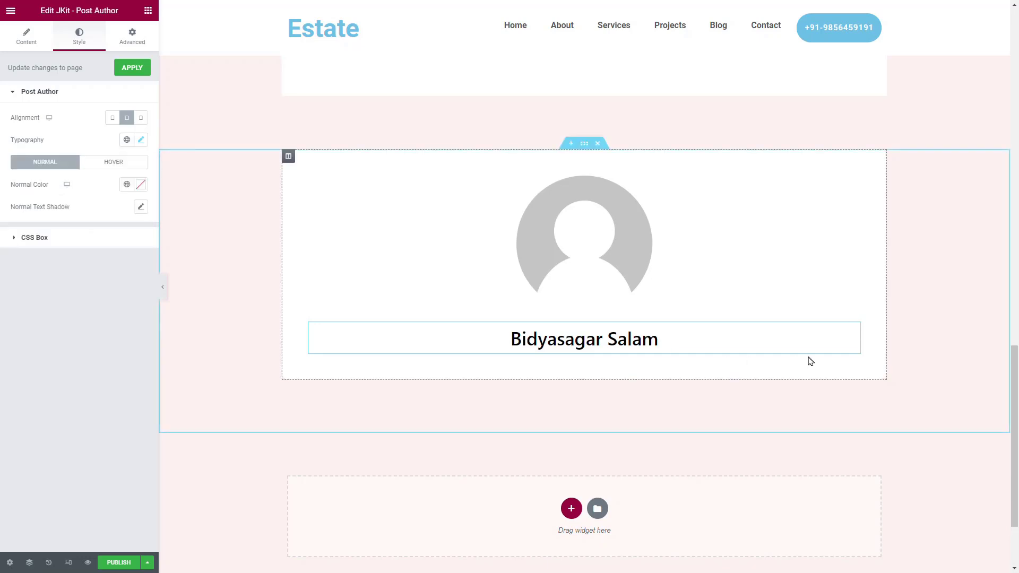
Duplicate the author name widget and switch the copy to show the User Bio.
right_click(856, 332)
left_click(868, 355)
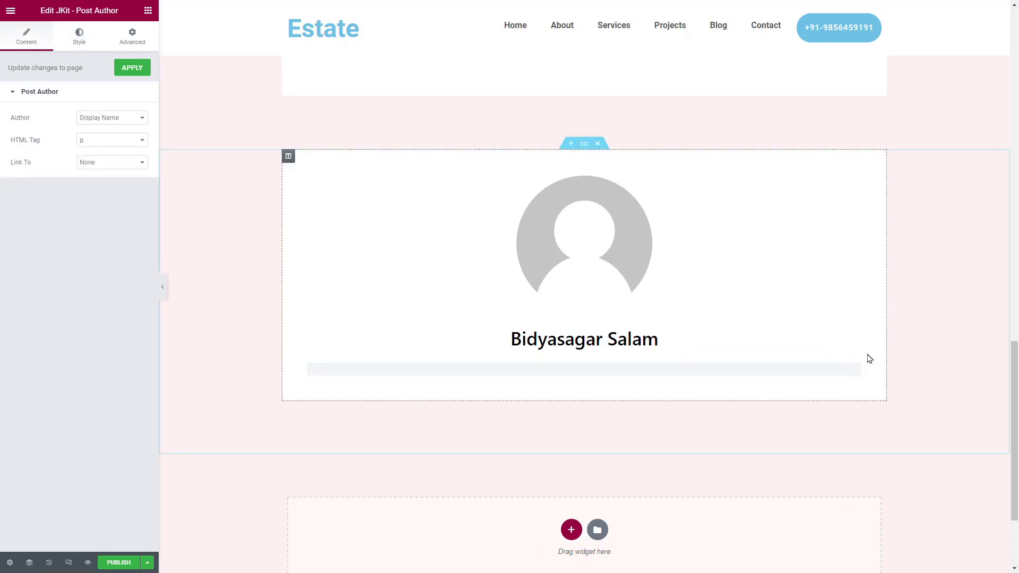
left_click(103, 119)
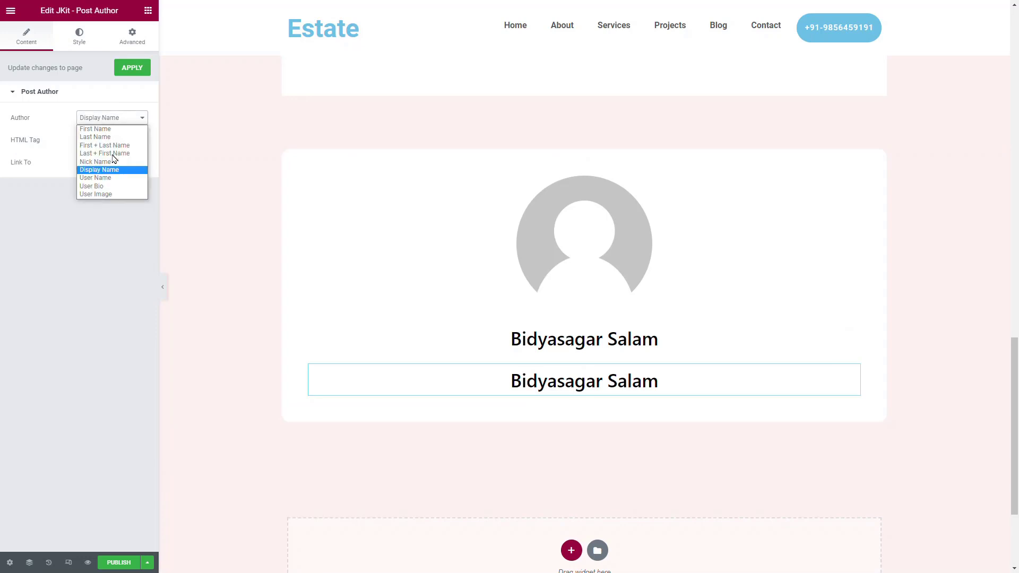
left_click(112, 187)
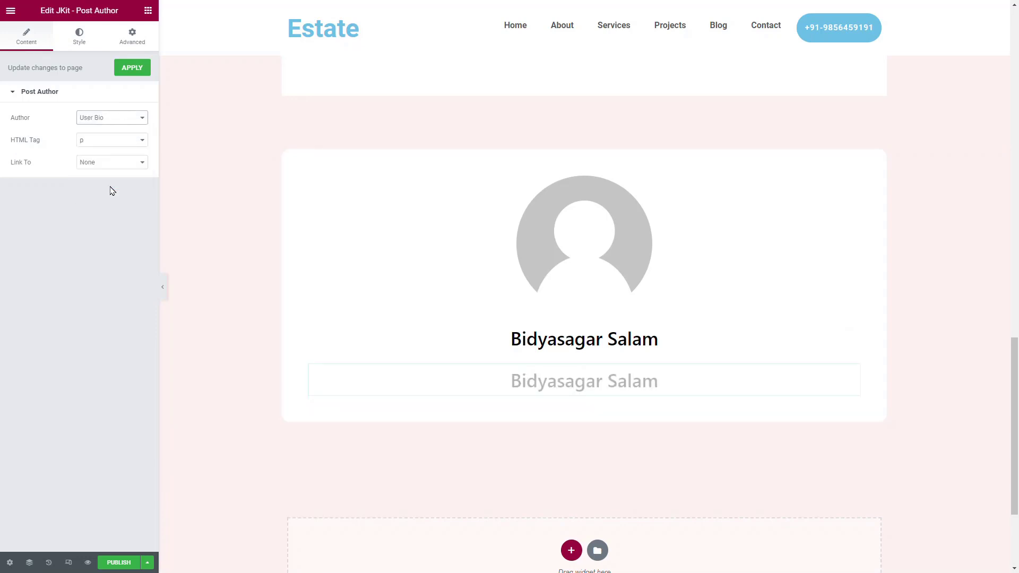
Clear the author bio's font size, set its weight to 400 and preview the author box at full width.
left_click(81, 35)
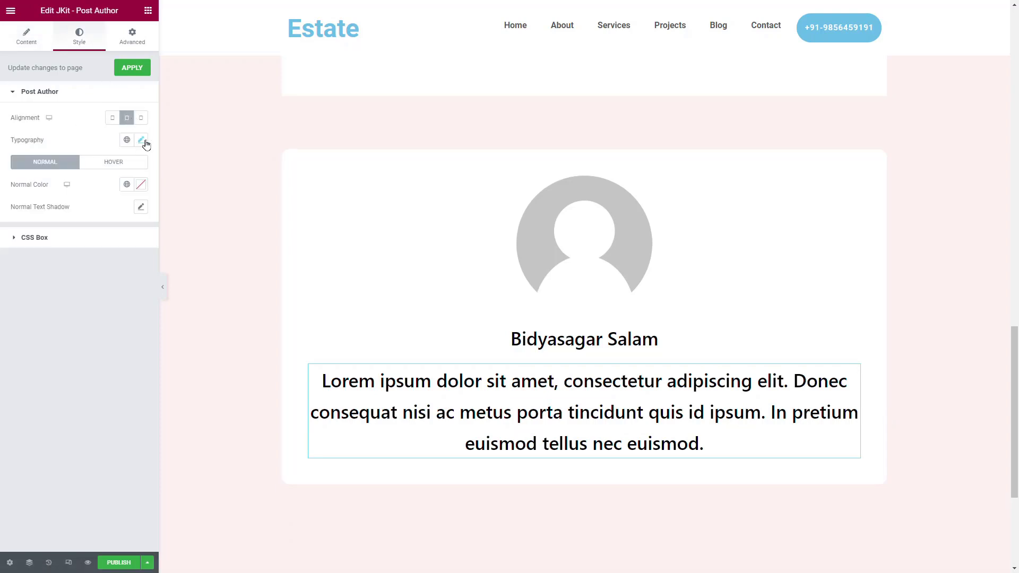
left_click(140, 140)
double_click(118, 224)
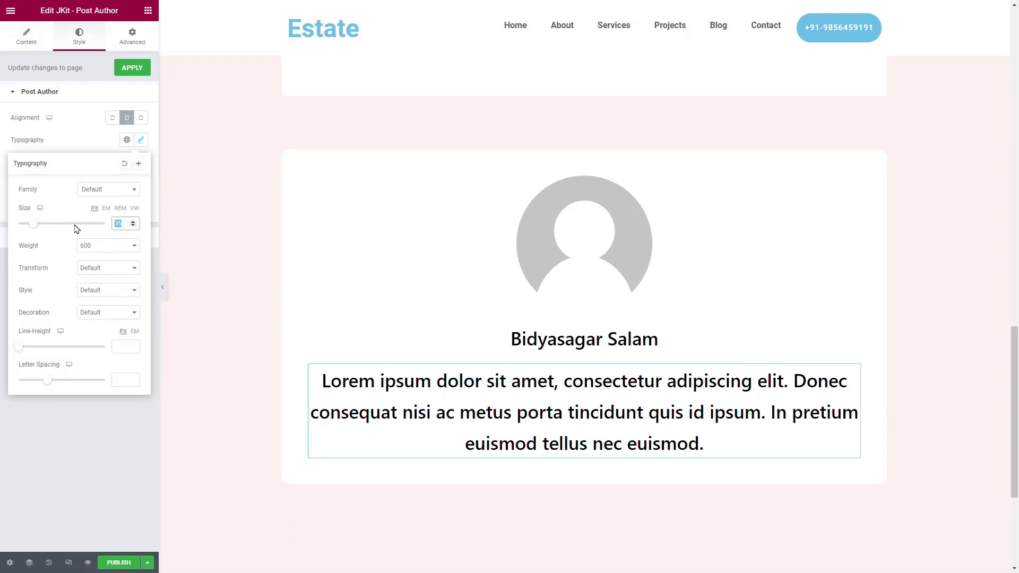
key("BackSpace")
left_click(102, 247)
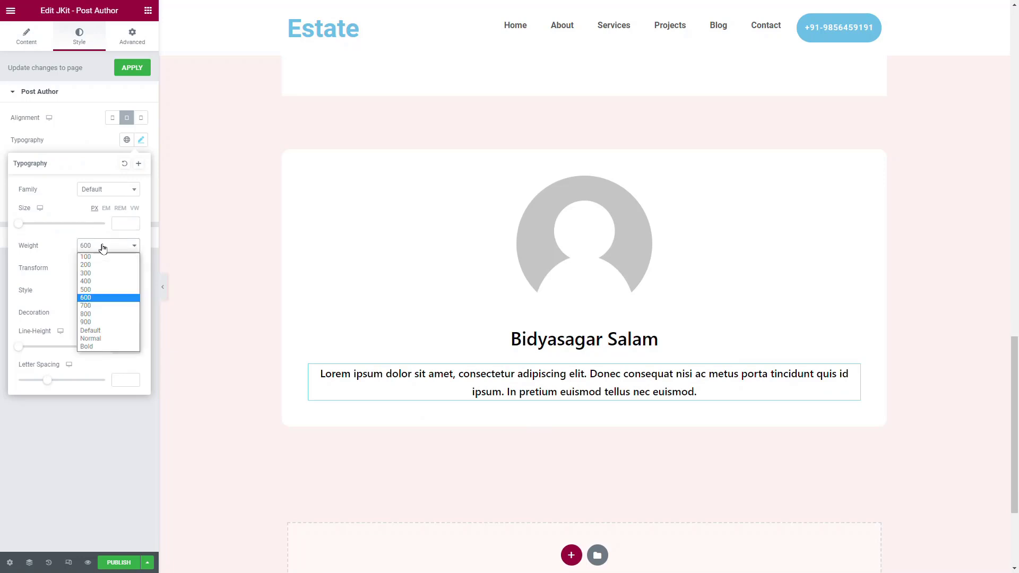
left_click(97, 284)
left_click(57, 448)
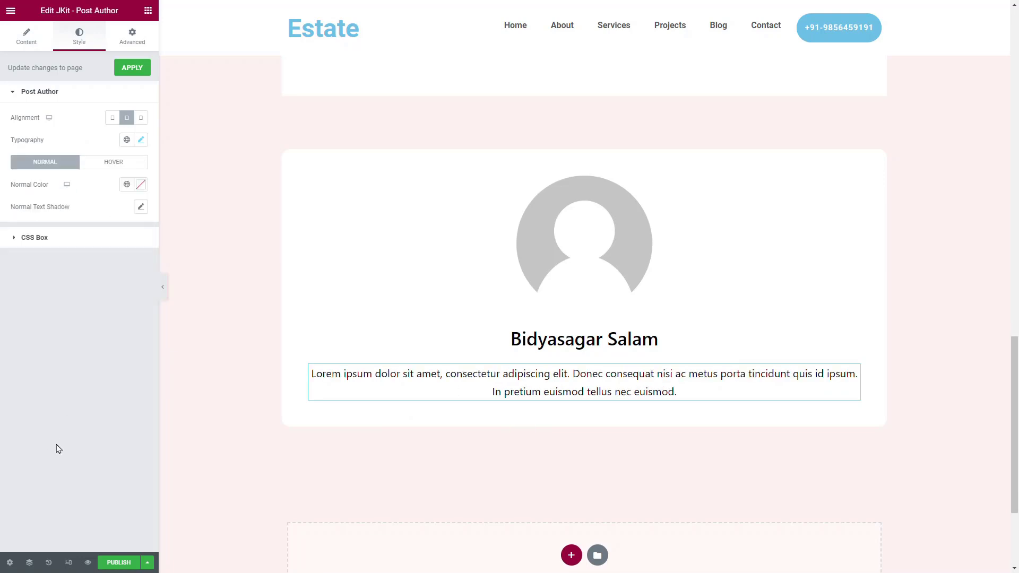
left_click(163, 287)
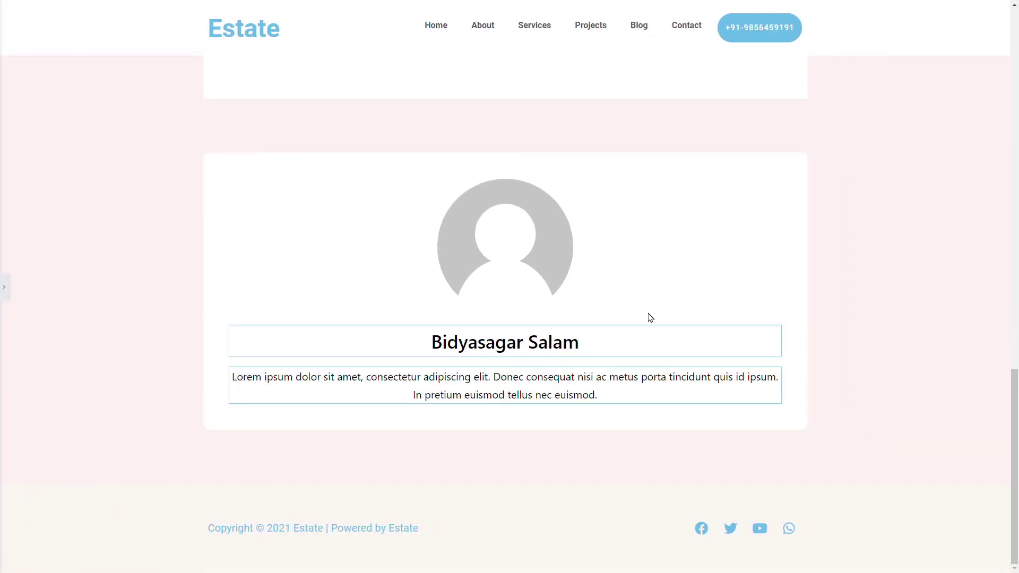
left_click(3, 287)
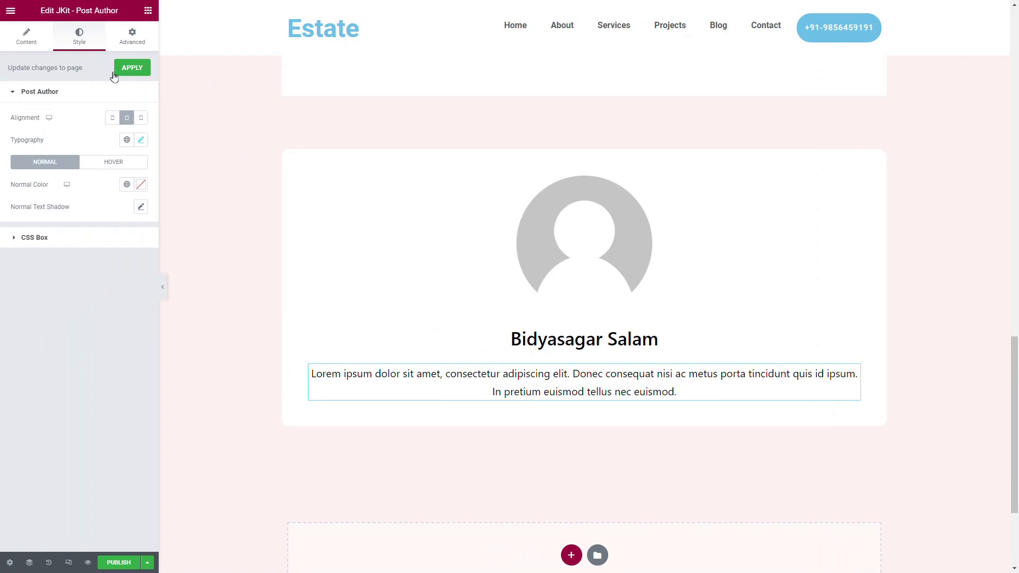
Place a Social Icons widget below the author bio and set its shape to Circle.
left_click(148, 10)
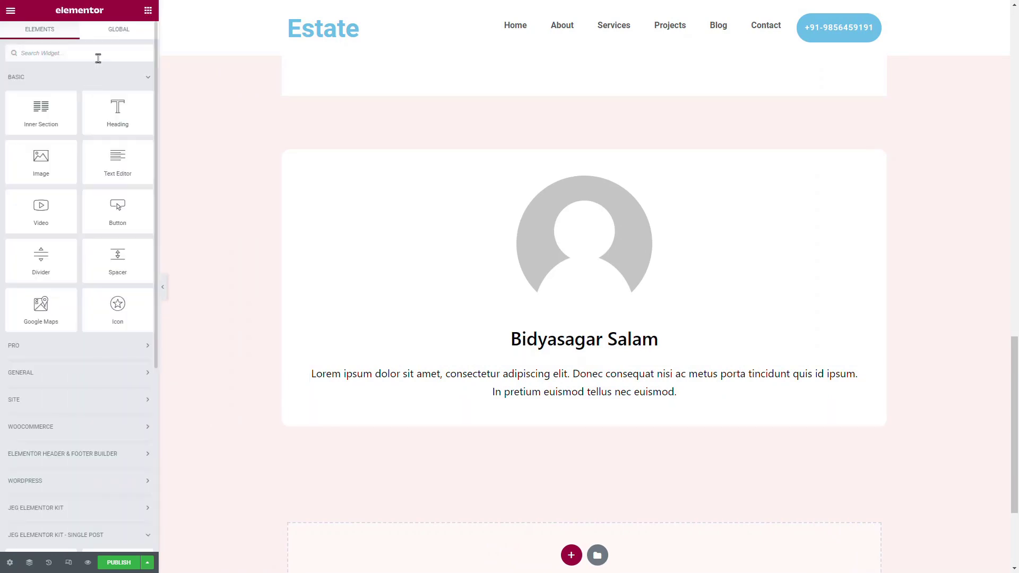
type("soci")
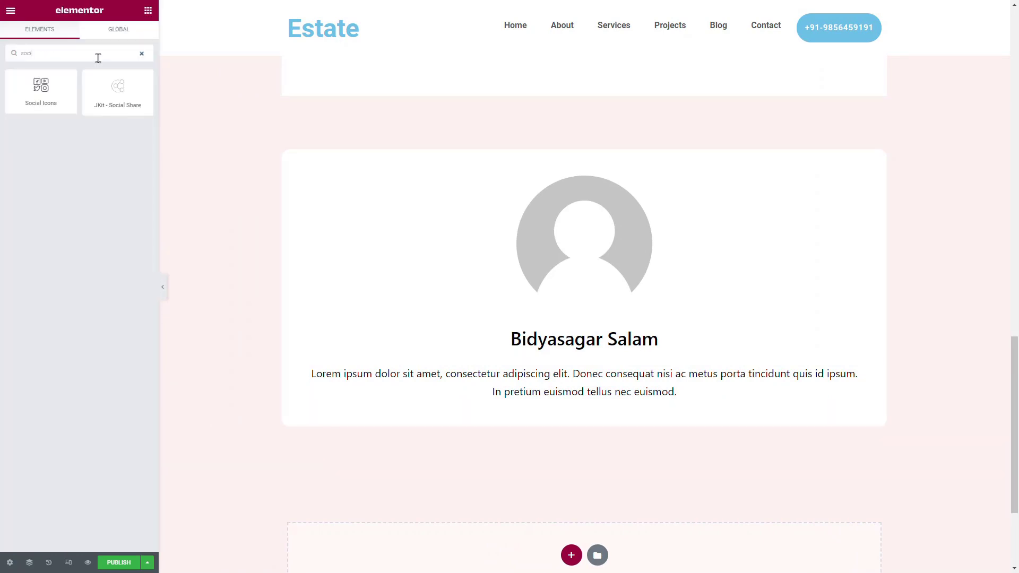
left_click_drag(41, 86, 636, 396)
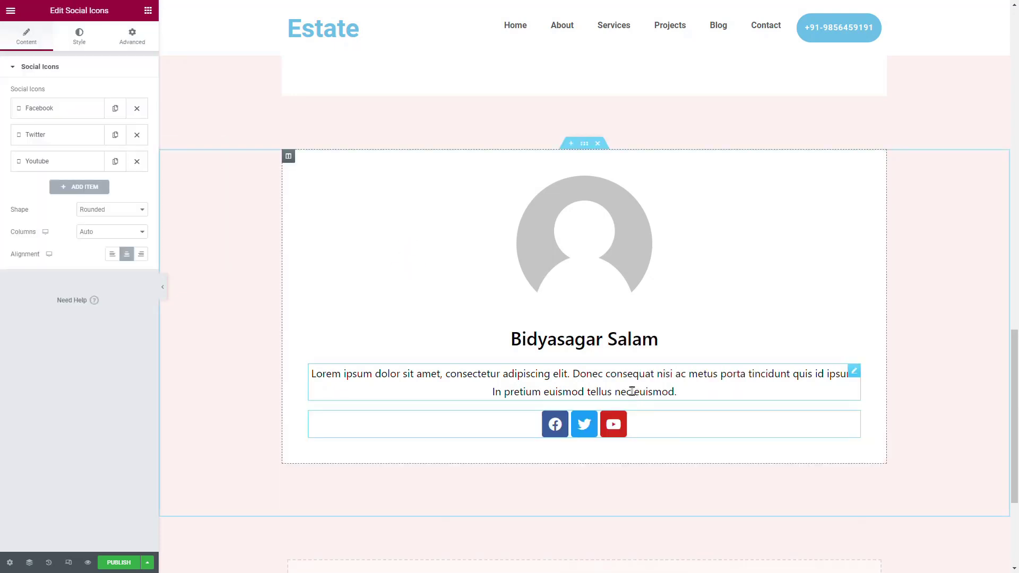
left_click(108, 210)
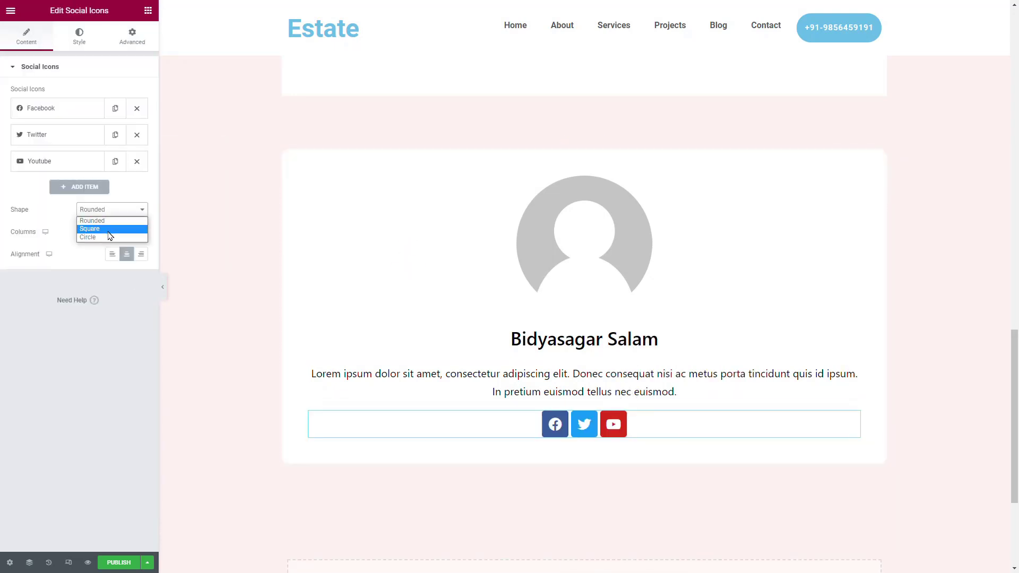
left_click(109, 237)
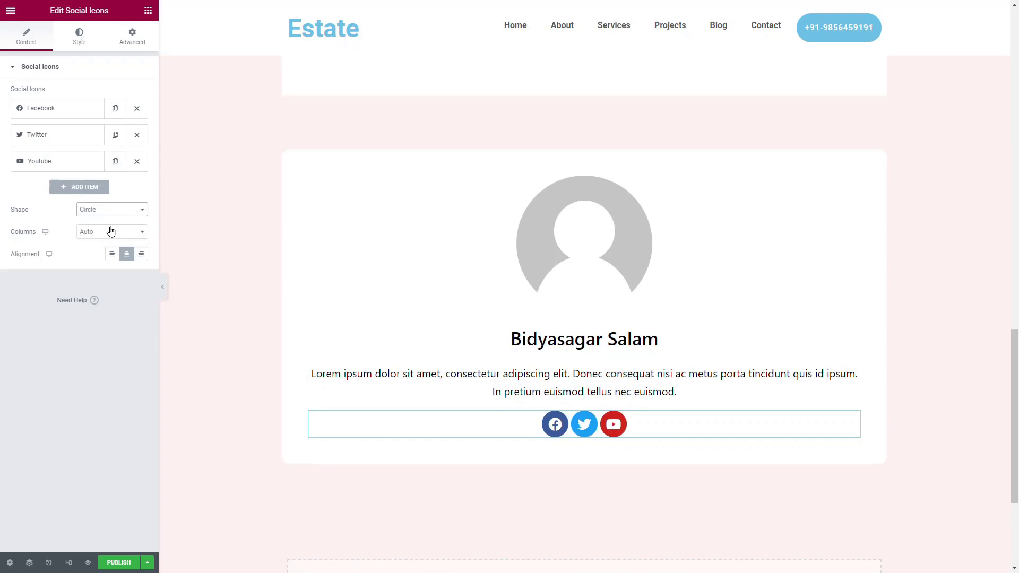
Switch the social icons to custom colours with light pink #FBE0E0 as the primary colour.
left_click(83, 47)
left_click(115, 96)
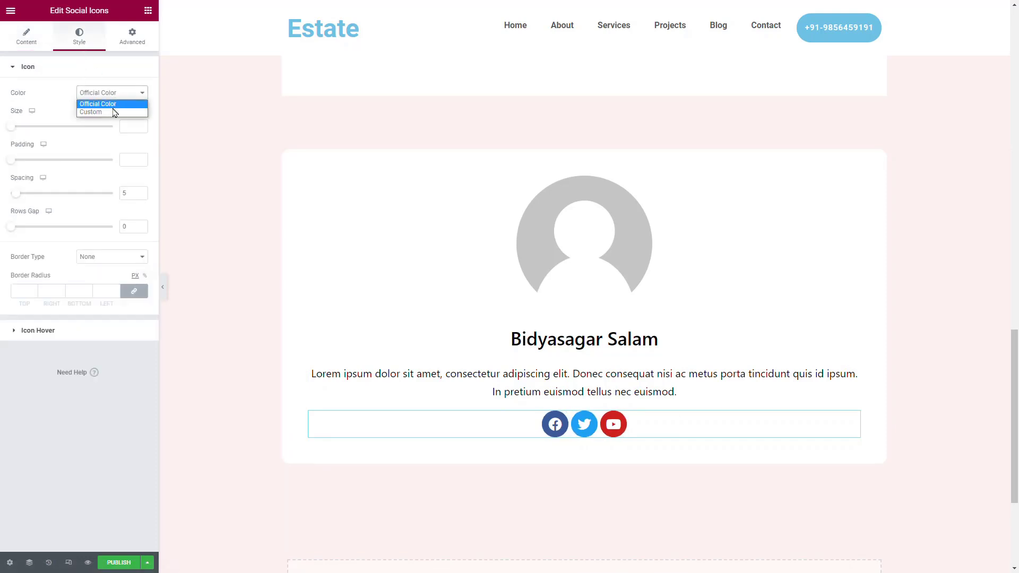
left_click(113, 112)
left_click(141, 116)
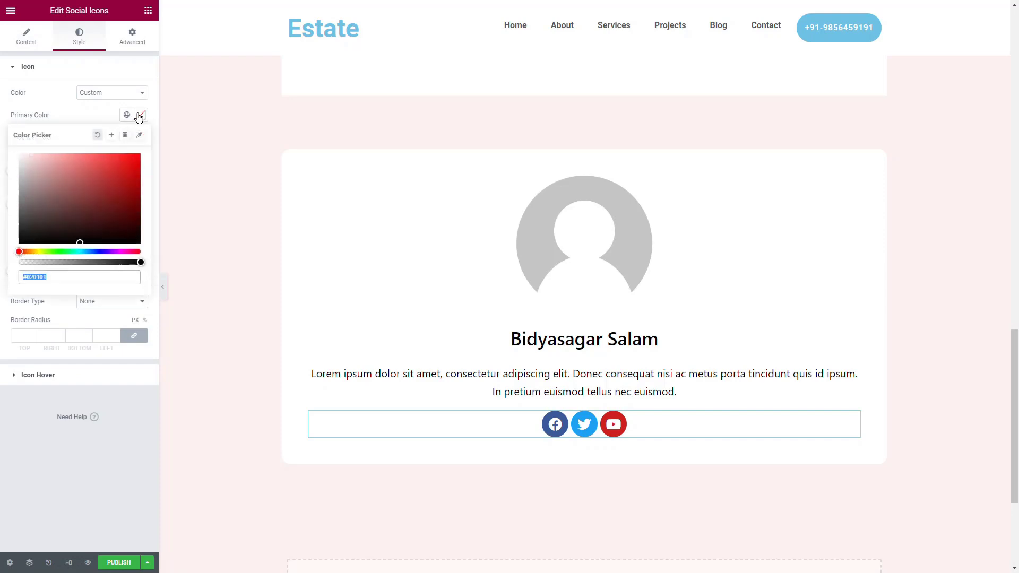
left_click(25, 153)
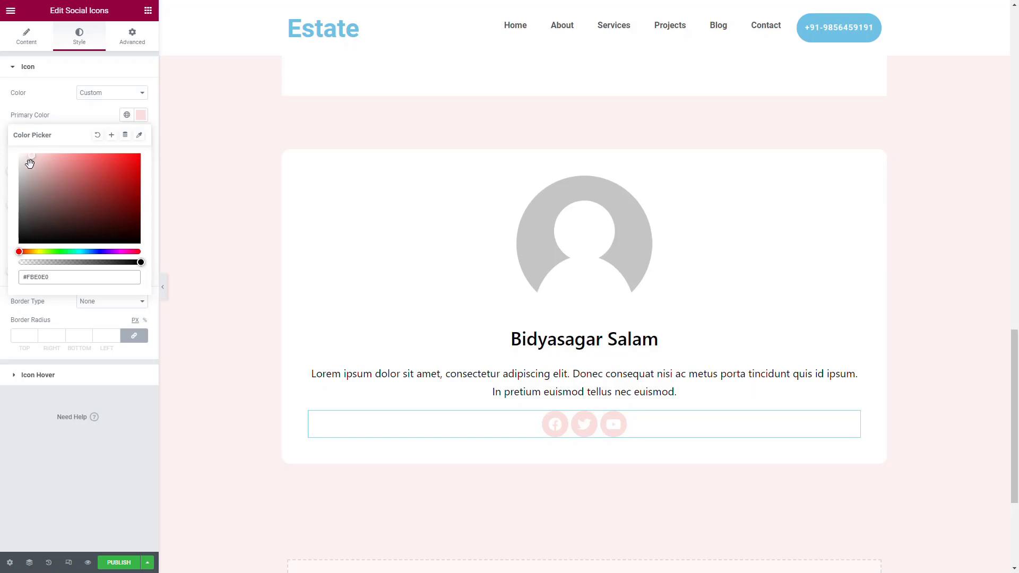
left_click(23, 423)
Set the social icons' secondary colour to dark grey.
left_click(141, 137)
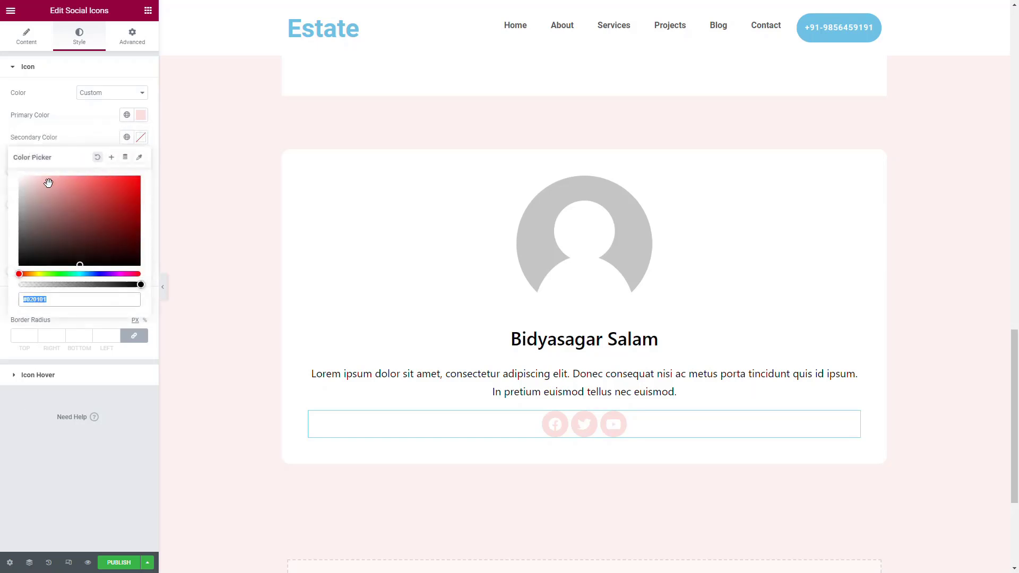
left_click(23, 222)
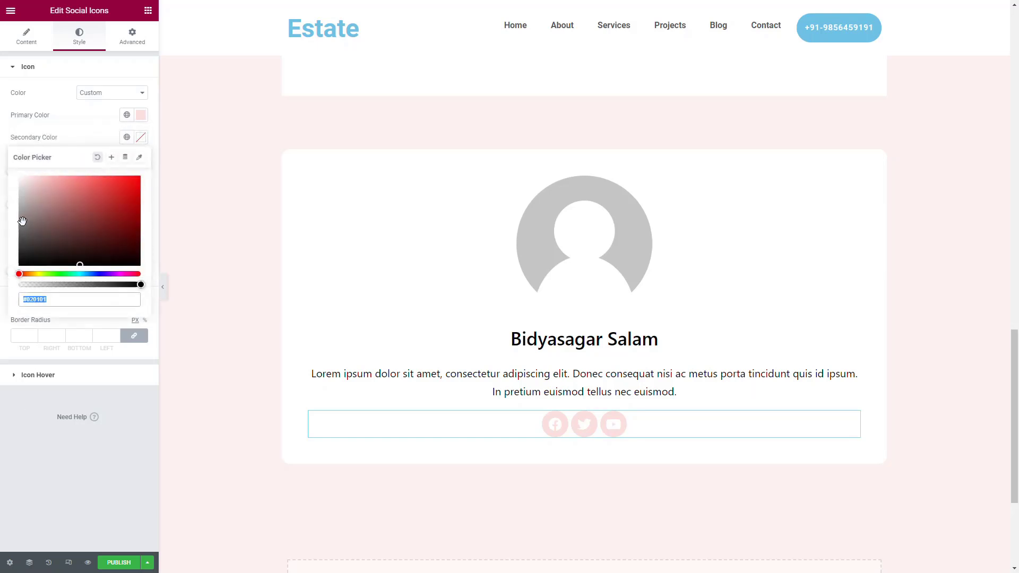
left_click(35, 430)
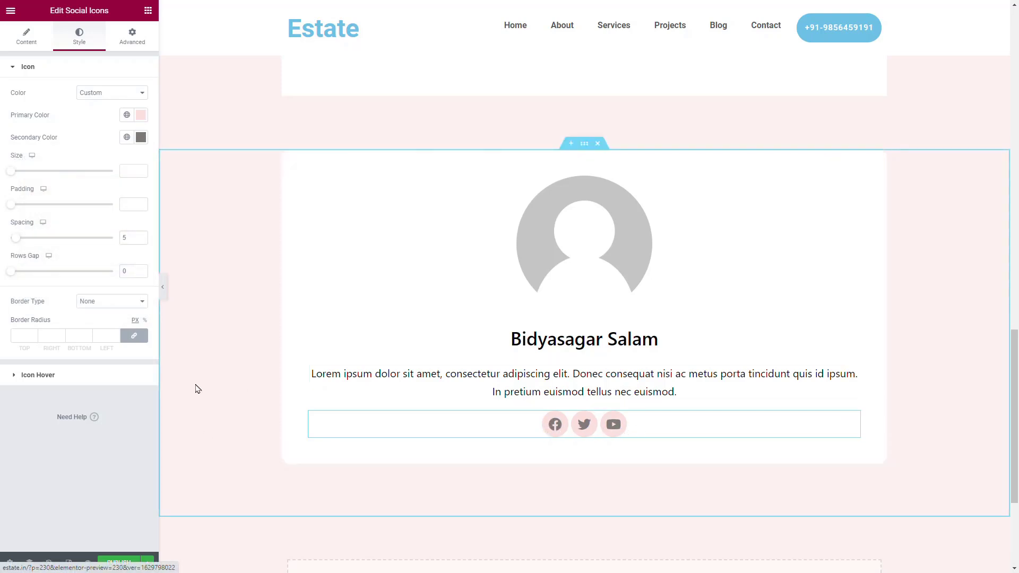
Set the social icons' hover colours to near-black as primary and white as secondary.
left_click(96, 378)
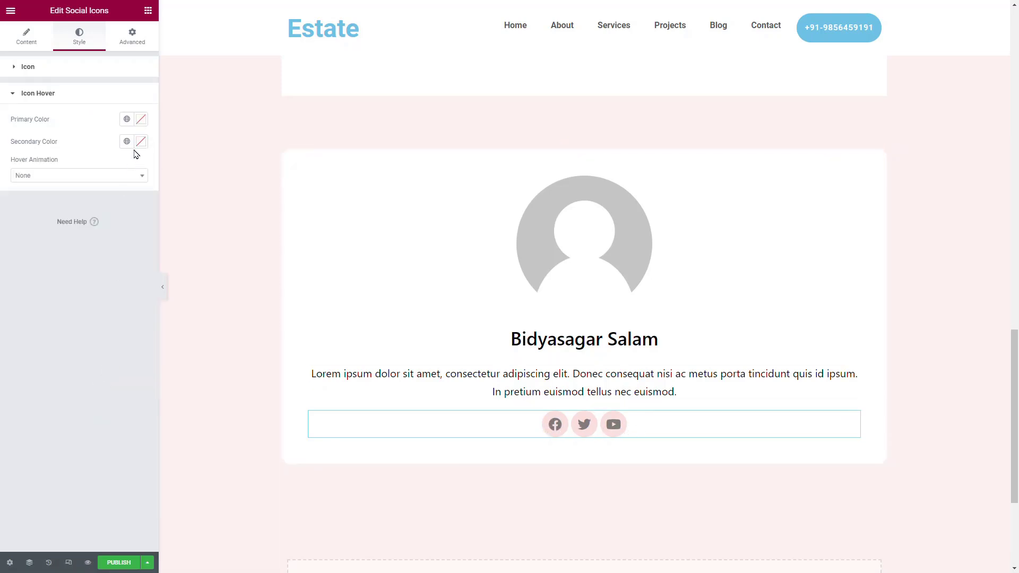
left_click(141, 122)
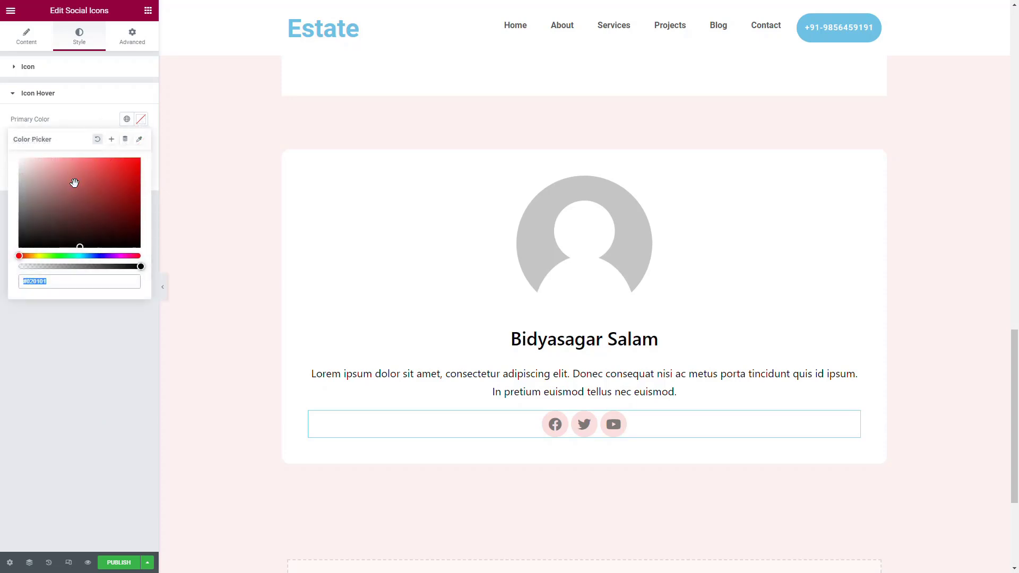
left_click(25, 240)
left_click(43, 351)
left_click(140, 141)
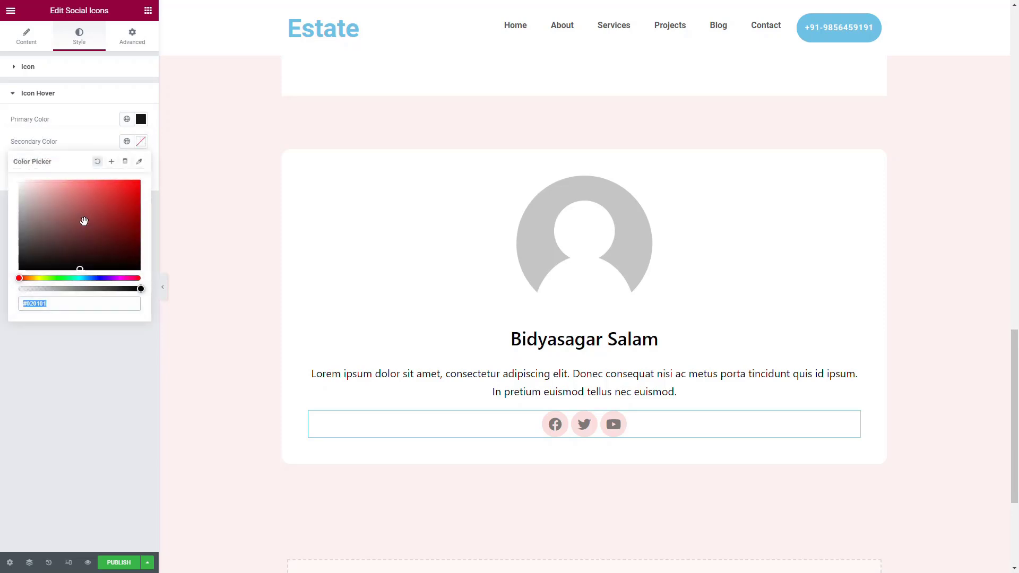
left_click(118, 429)
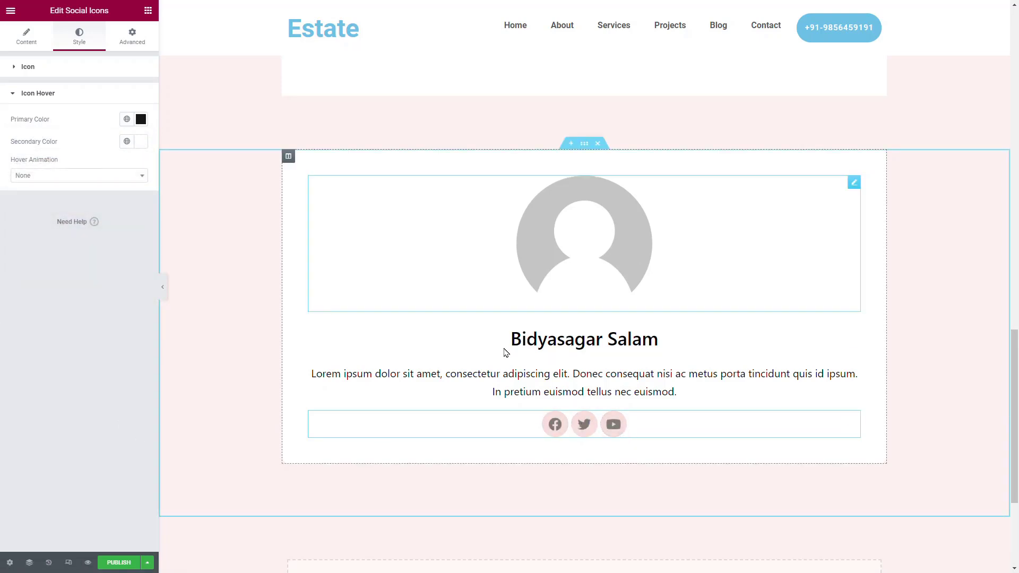
Check the finished author box in the full-width preview and duplicate its whole section.
scroll(501, 361, "down", 1)
left_click(163, 287)
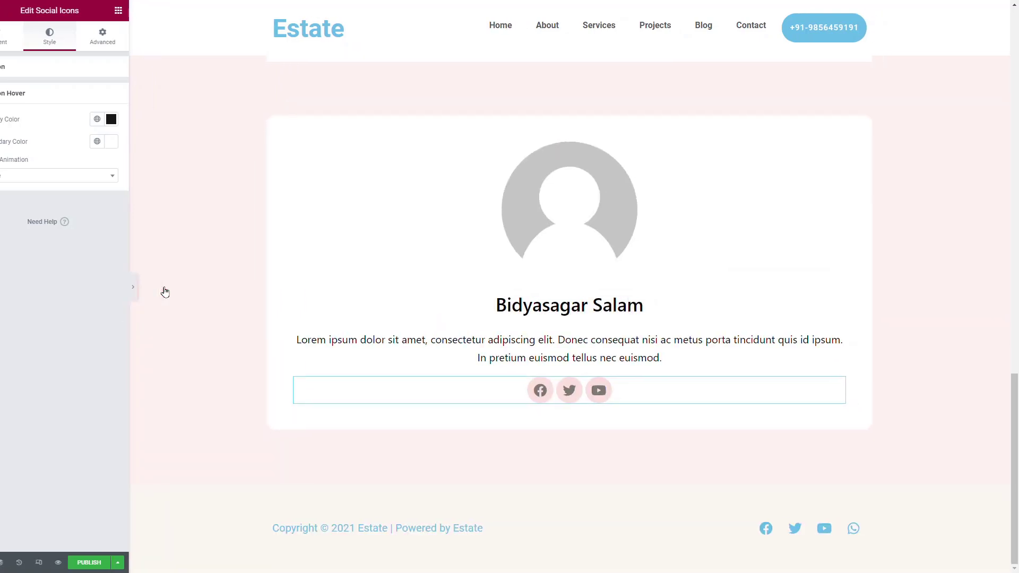
scroll(433, 291, "up", 2)
left_click(4, 287)
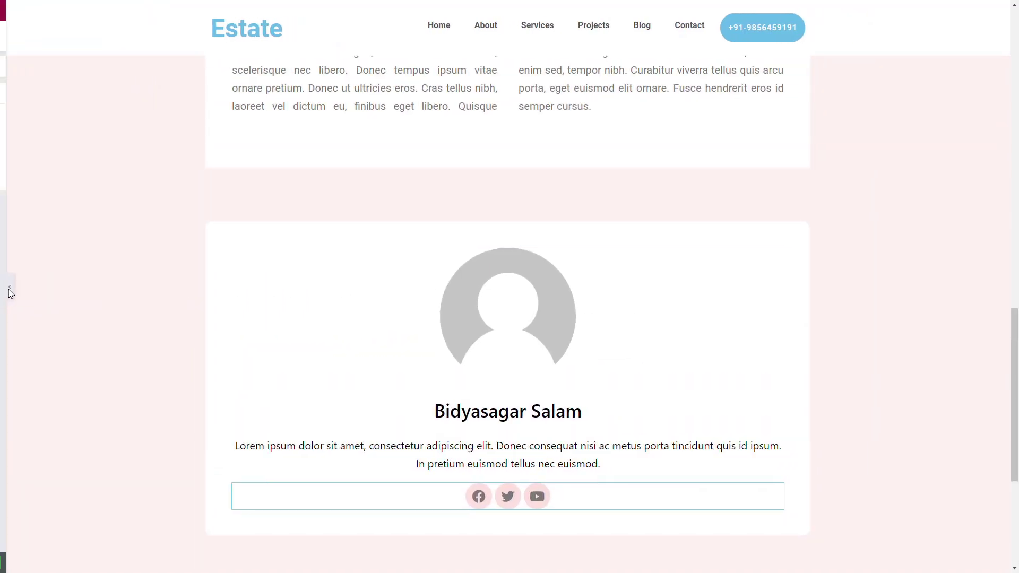
right_click(586, 221)
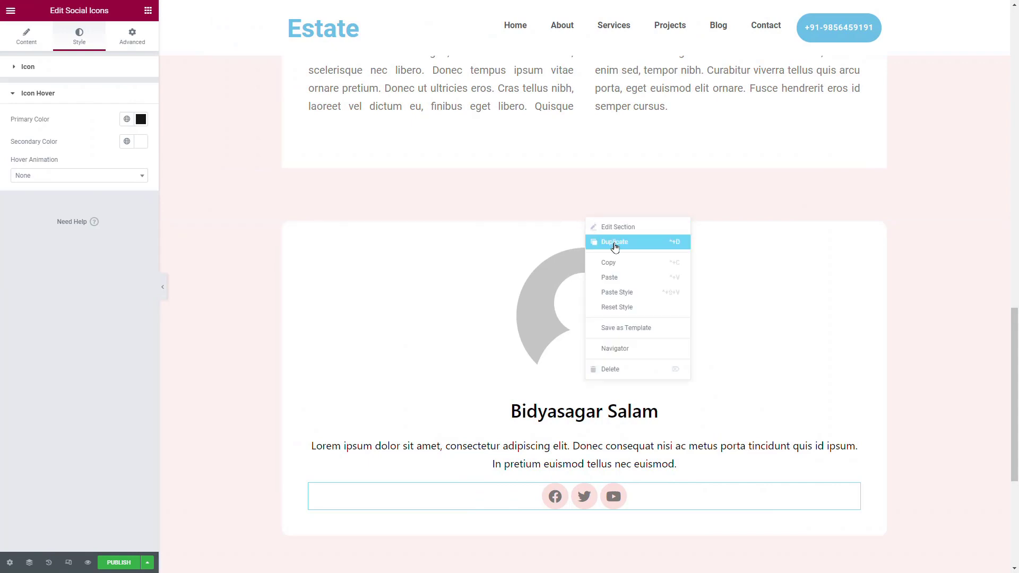
left_click(615, 243)
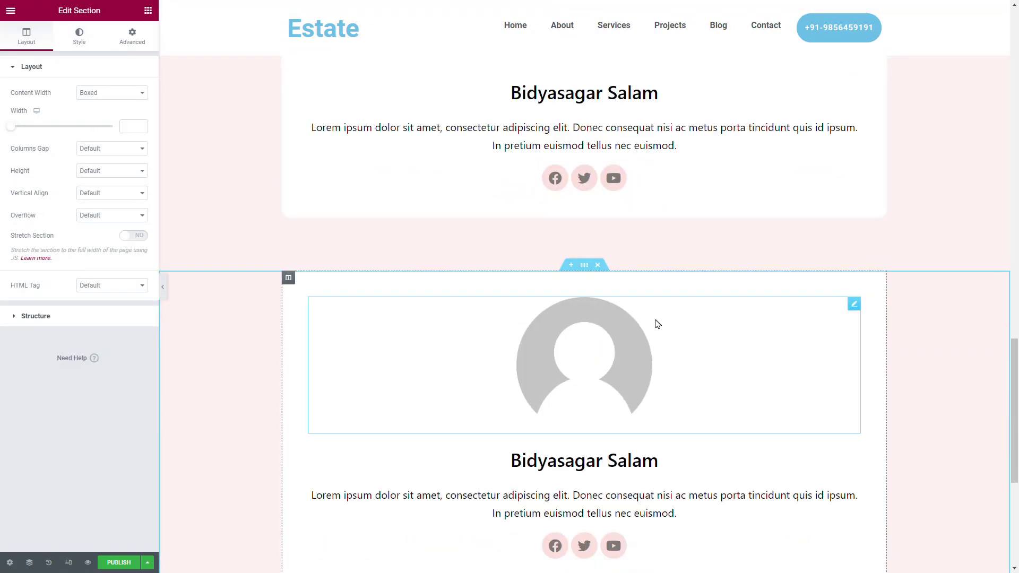
Delete the avatar, author name, bio and social icons widgets from the duplicated author section.
right_click(846, 311)
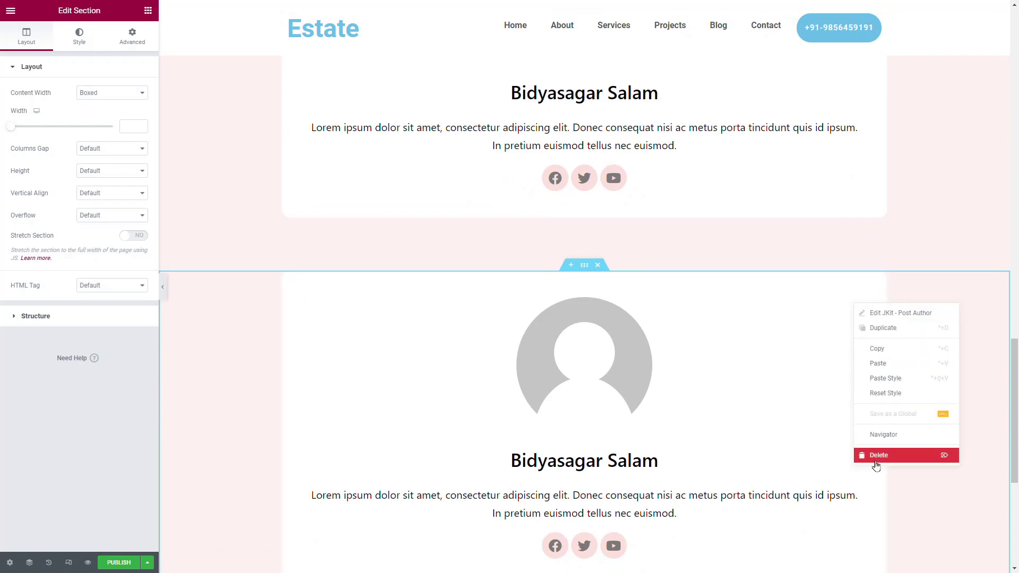
left_click(861, 455)
right_click(601, 324)
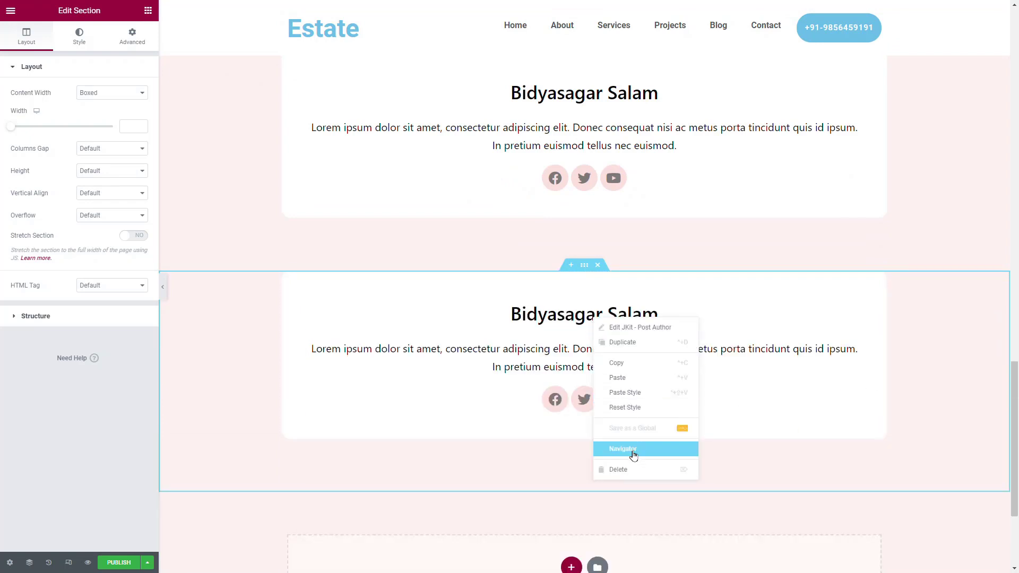
left_click(632, 471)
right_click(614, 314)
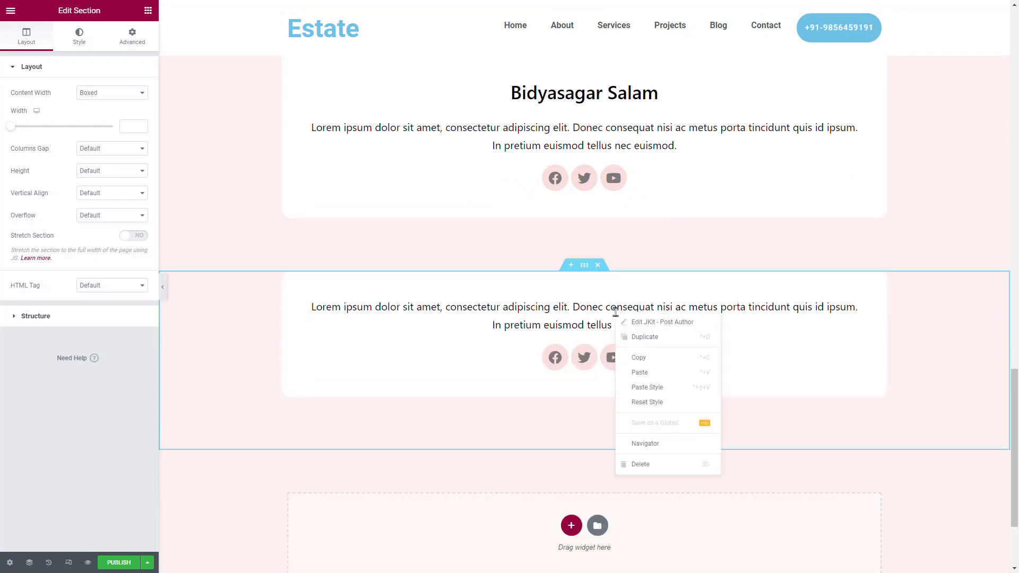
left_click(657, 464)
right_click(685, 312)
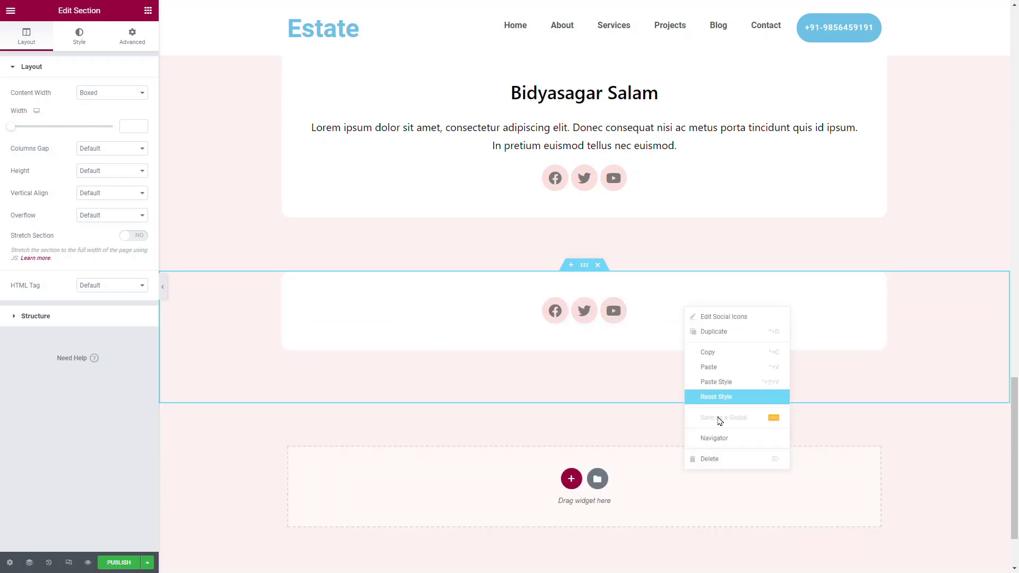
left_click(712, 456)
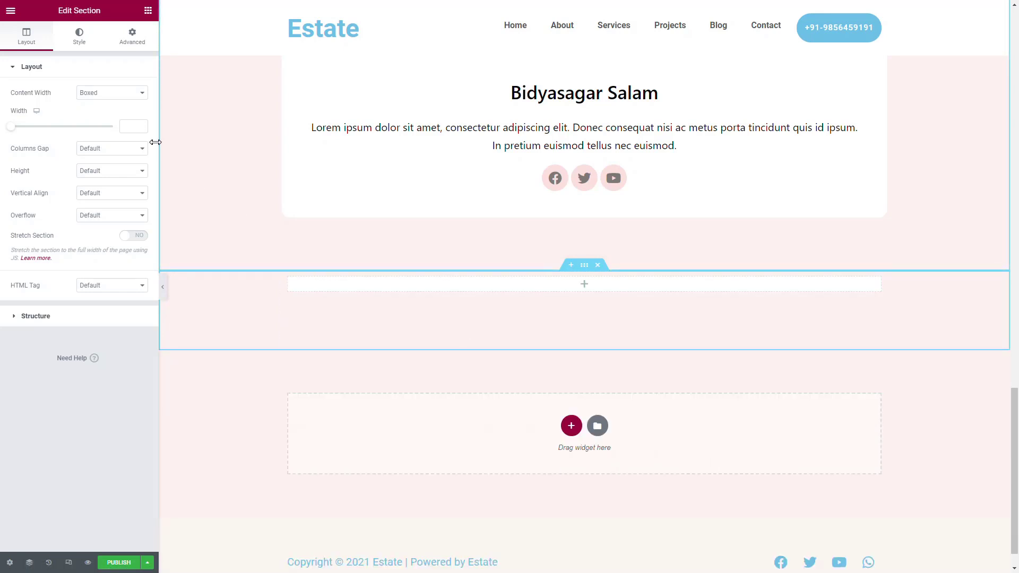
Add a JKit - Post Comment widget to the emptied section and check its style and content options.
left_click(147, 11)
scroll(91, 318, "down", 5)
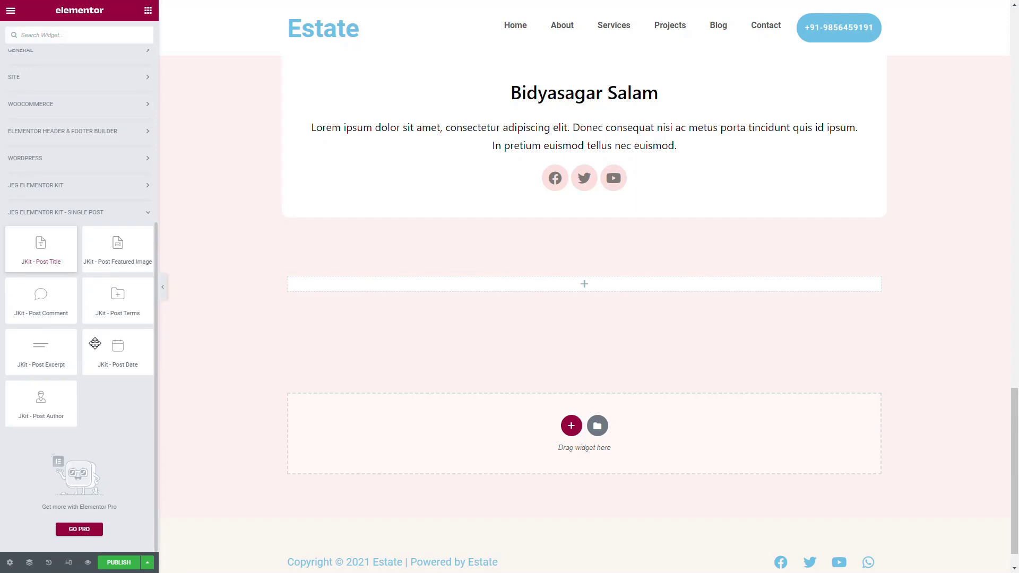
left_click_drag(45, 305, 627, 286)
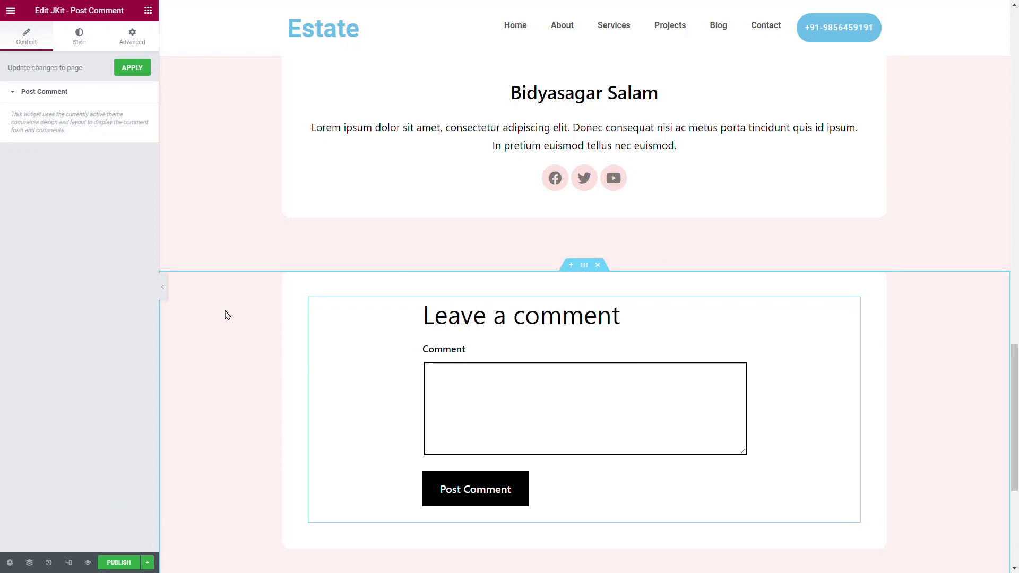
left_click(76, 40)
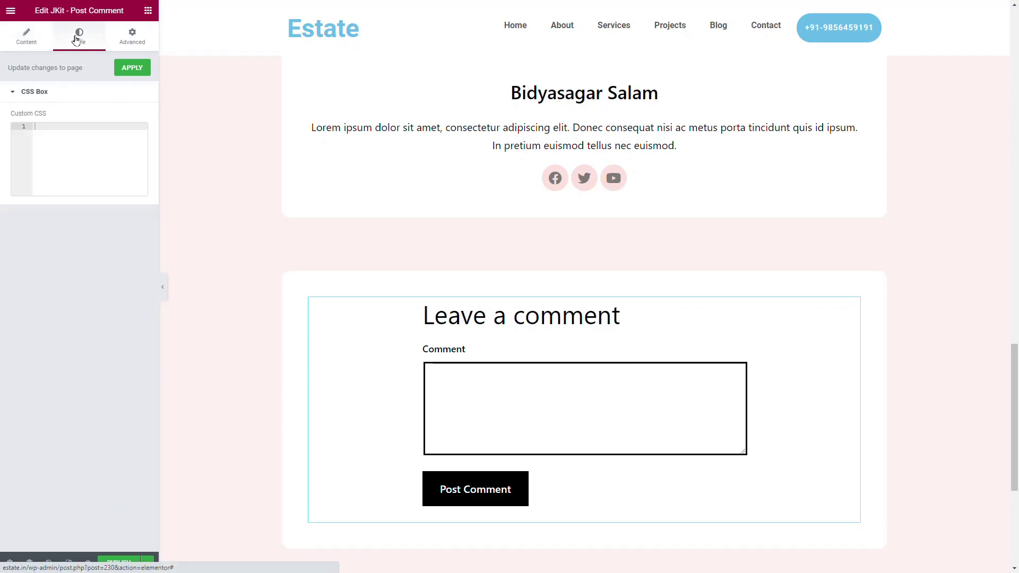
left_click(34, 41)
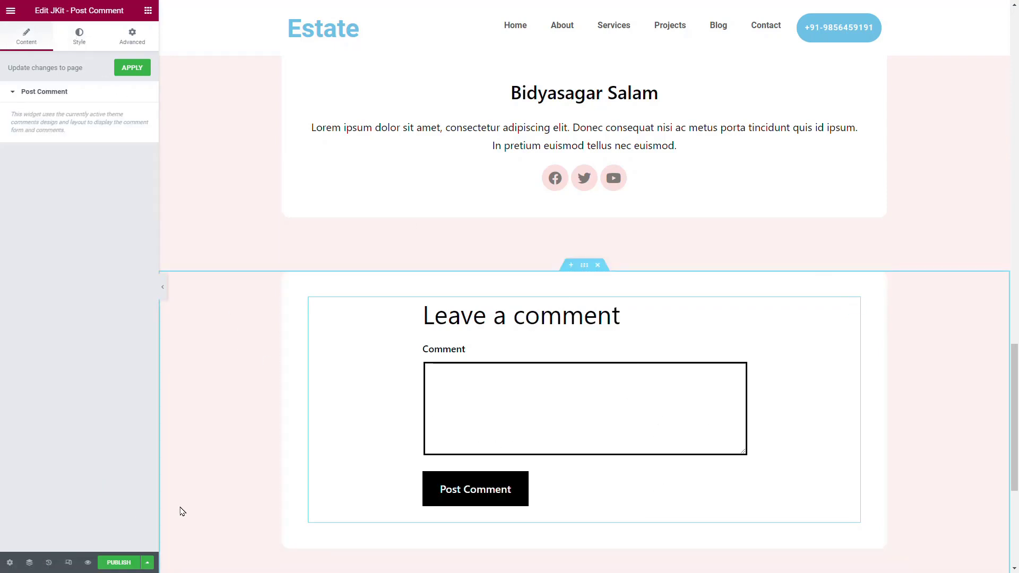
Review the page layout without the editing panel, from the comment form up to the post title and featured image.
left_click(164, 288)
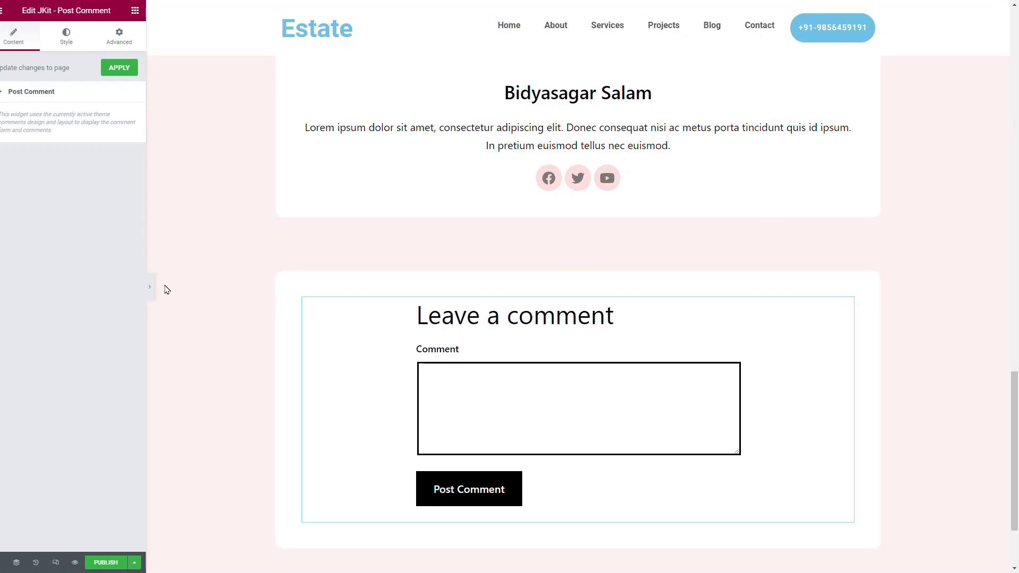
scroll(831, 301, "down", 2)
scroll(832, 303, "up", 12)
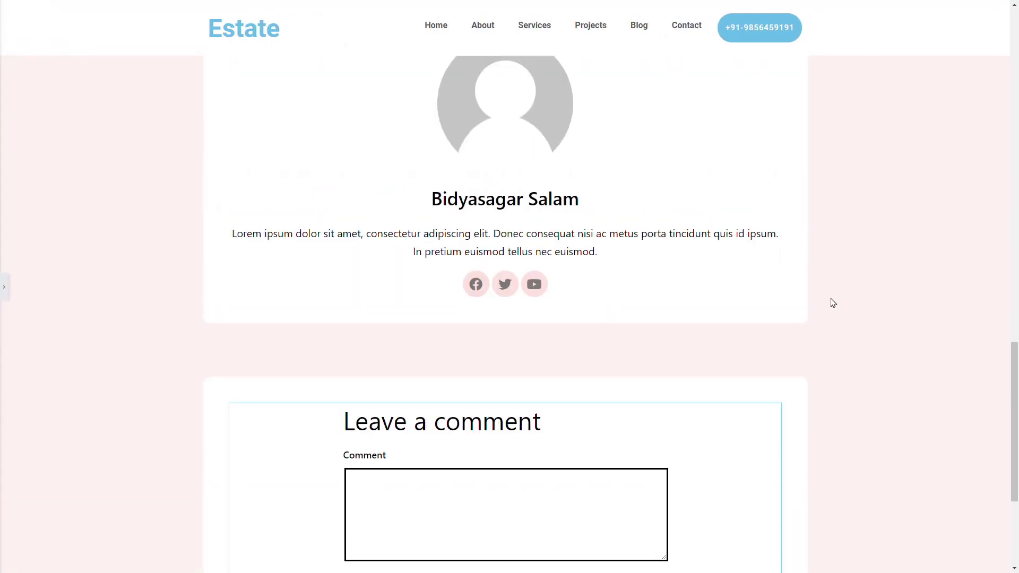
scroll(833, 303, "down", 7)
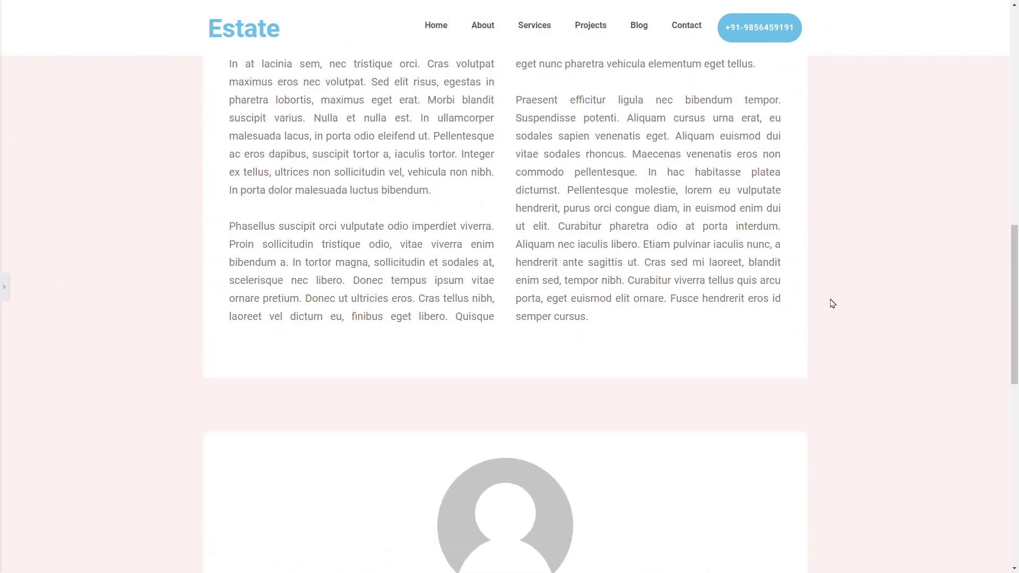
scroll(715, 332, "up", 15)
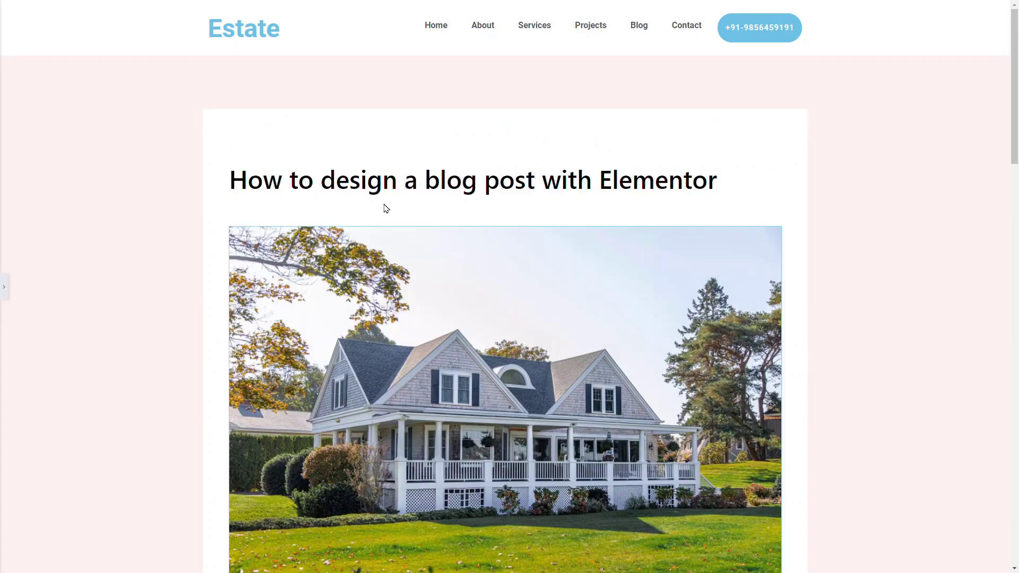
scroll(386, 222, "down", 3)
scroll(265, 254, "up", 3)
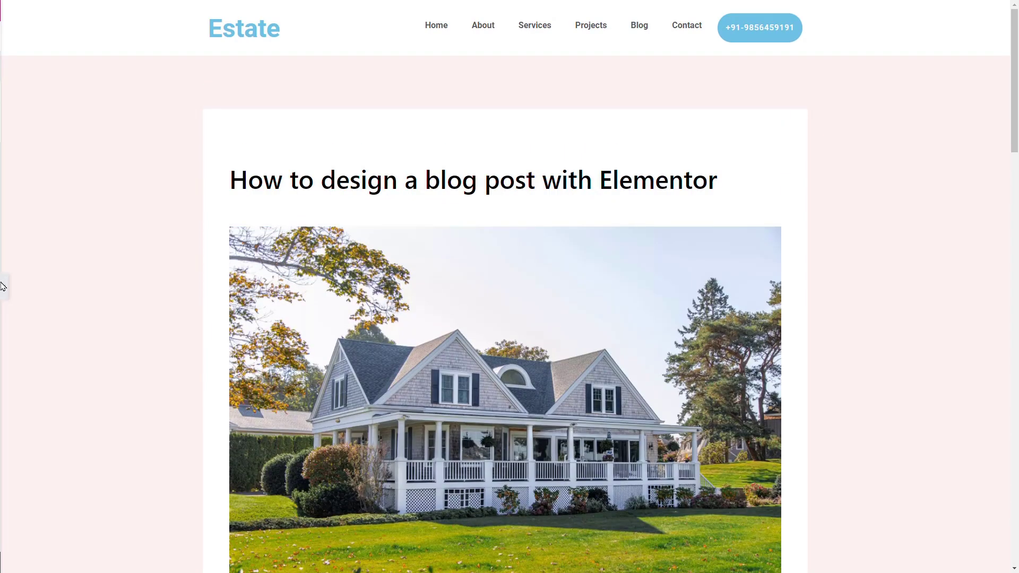
left_click(3, 286)
Set the border radius of the column holding the post title and featured image to 15 px on all corners.
left_click(289, 116)
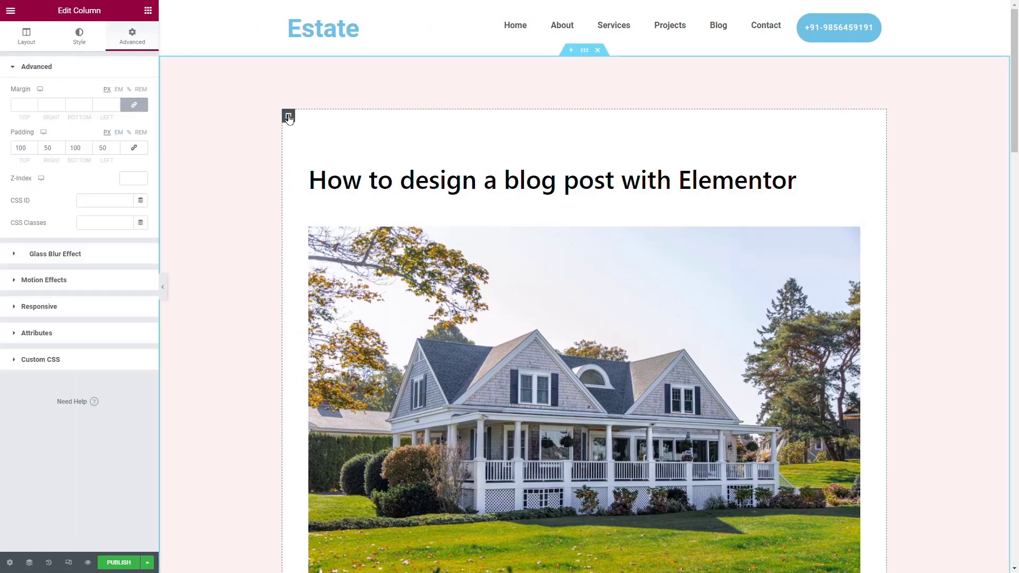
left_click(81, 47)
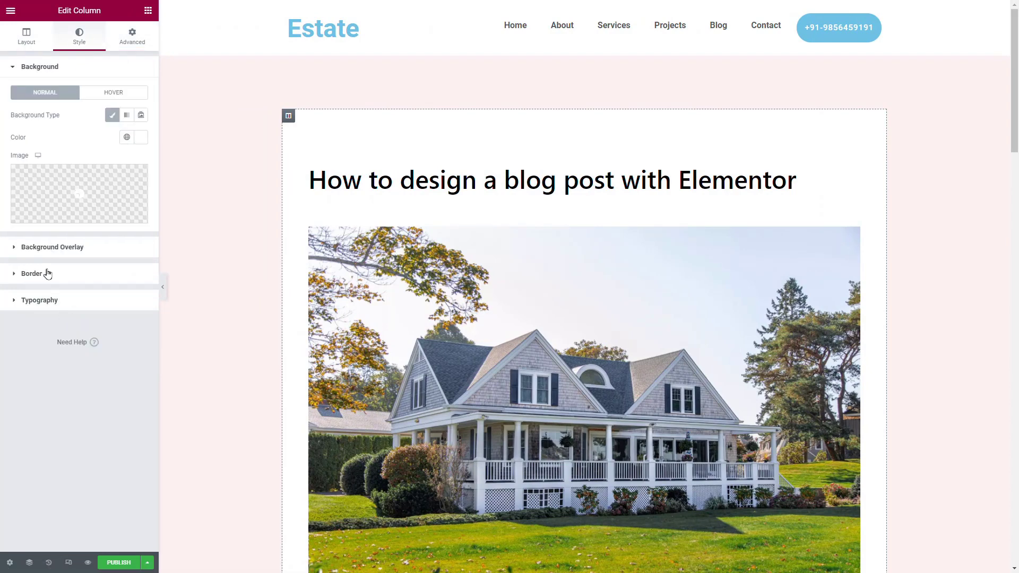
left_click(47, 274)
left_click(15, 203)
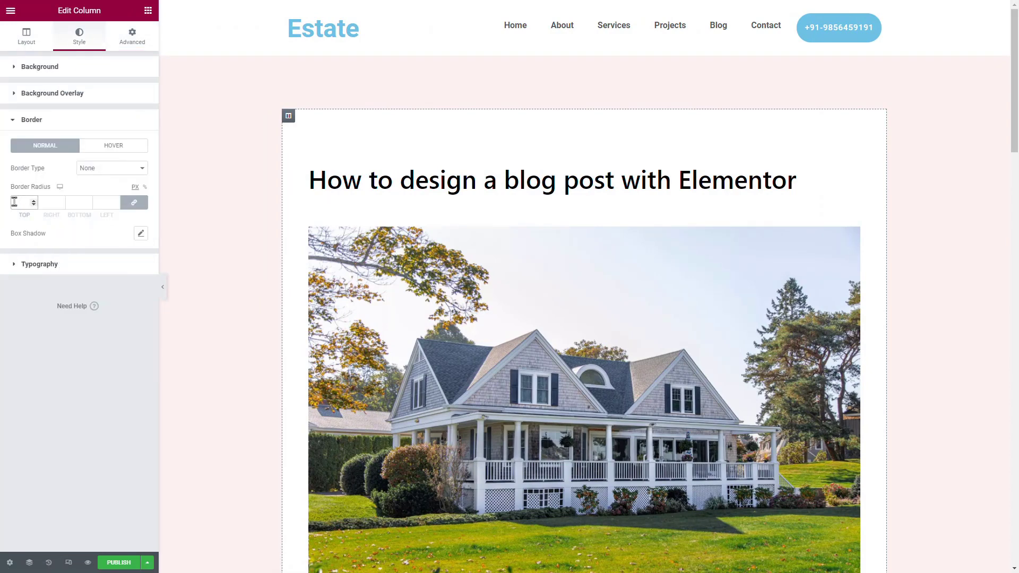
type("15")
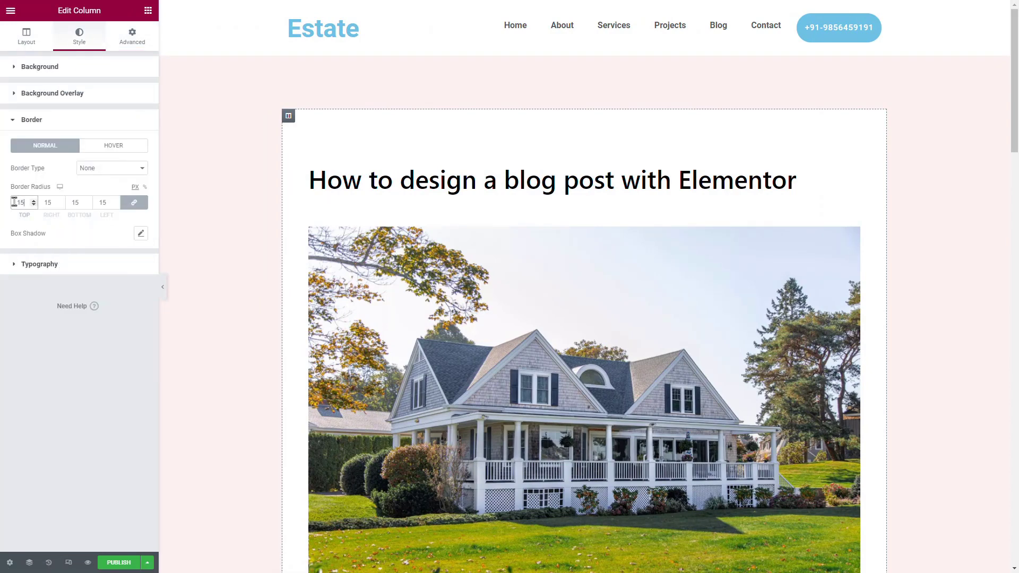
Review the whole post without the editing panel, examining the rounded corners of the content, author and comment boxes.
left_click(164, 292)
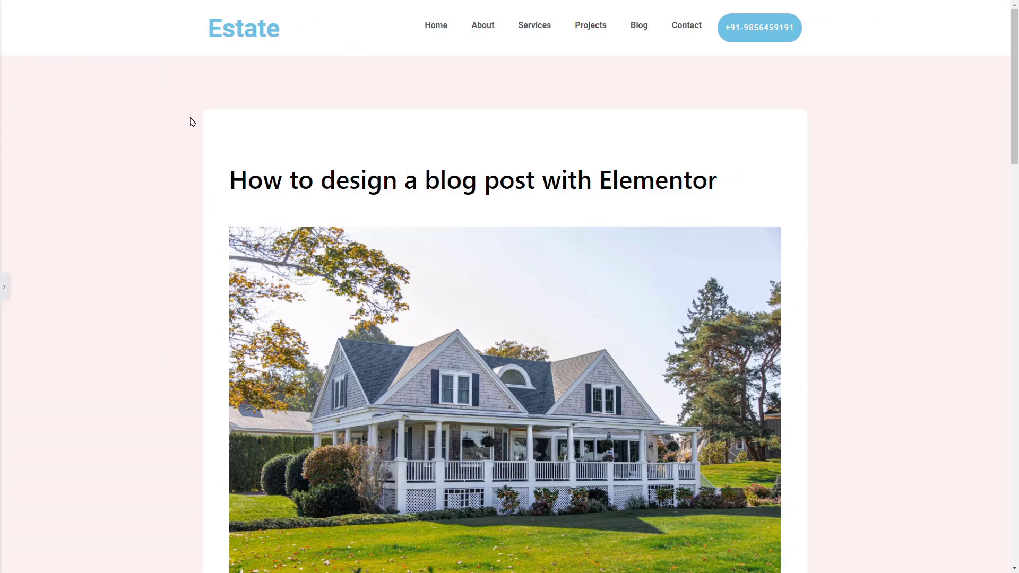
scroll(801, 179, "down", 15)
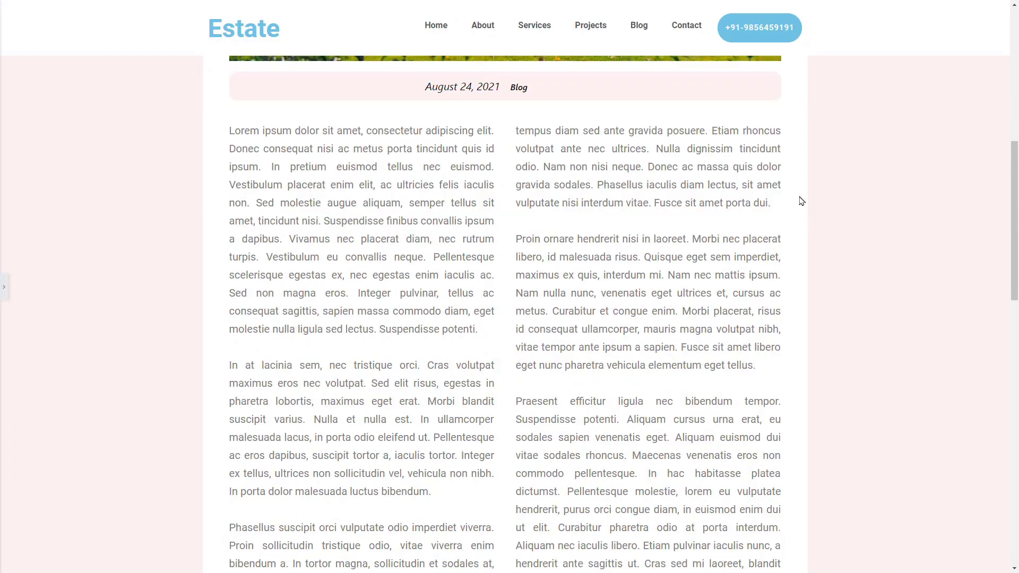
scroll(804, 239, "down", 3)
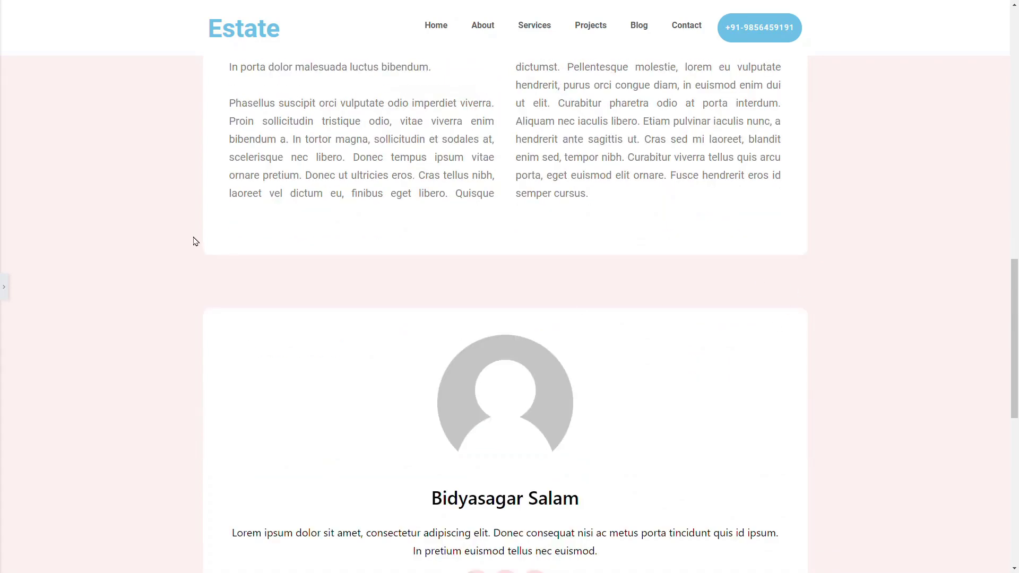
scroll(280, 280, "down", 6)
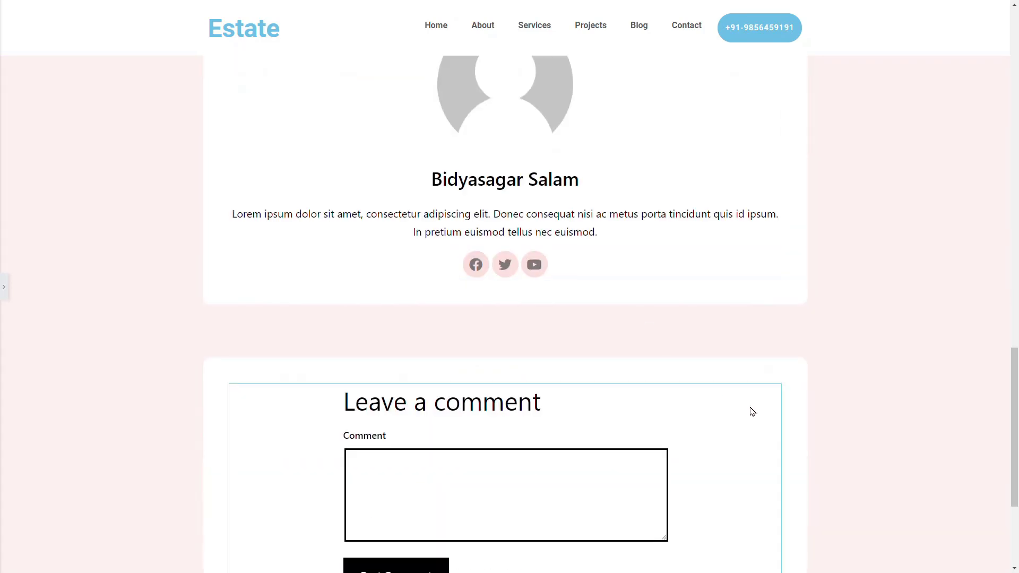
scroll(752, 411, "down", 2)
scroll(640, 415, "up", 6)
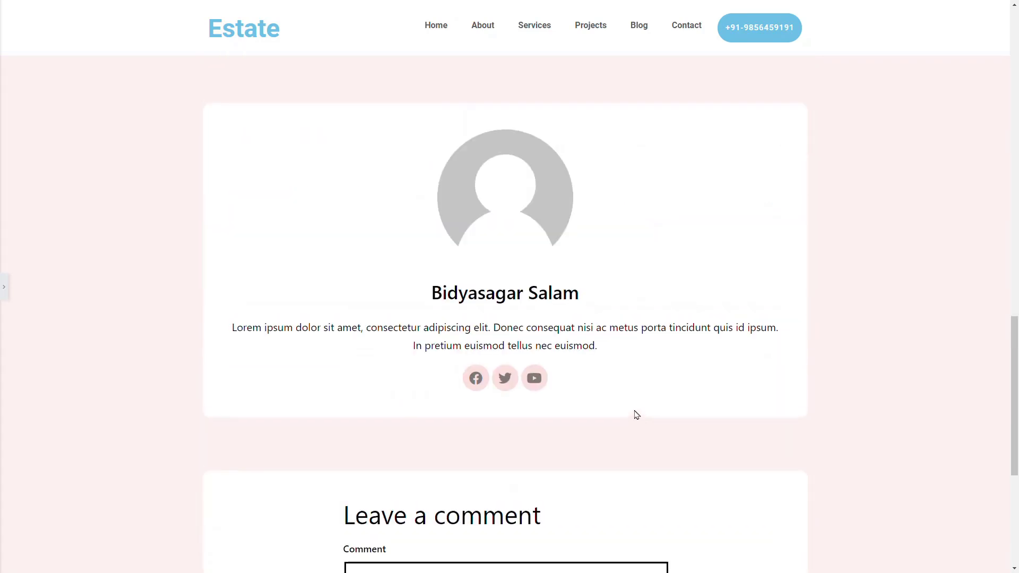
scroll(637, 415, "up", 15)
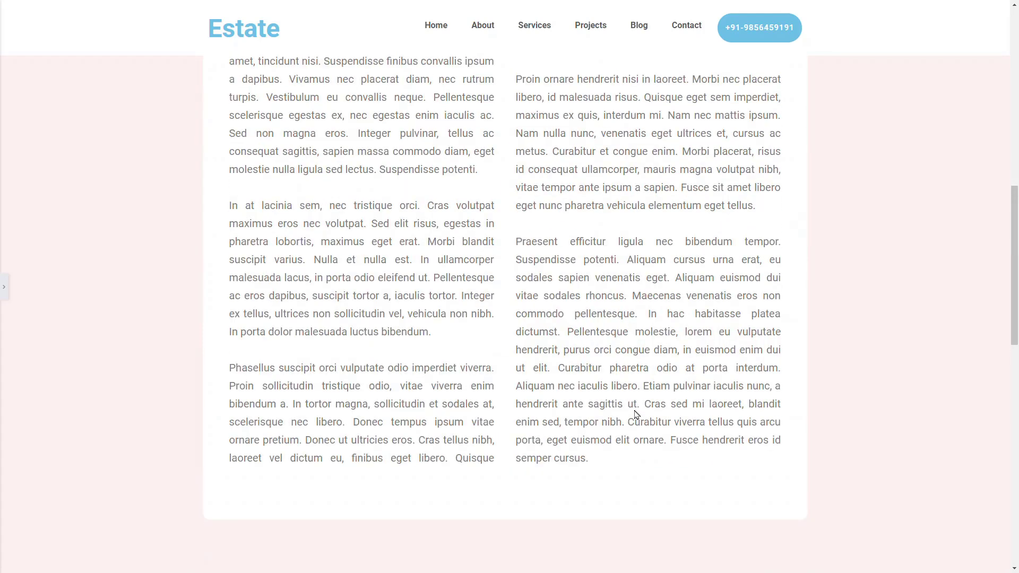
scroll(637, 415, "up", 4)
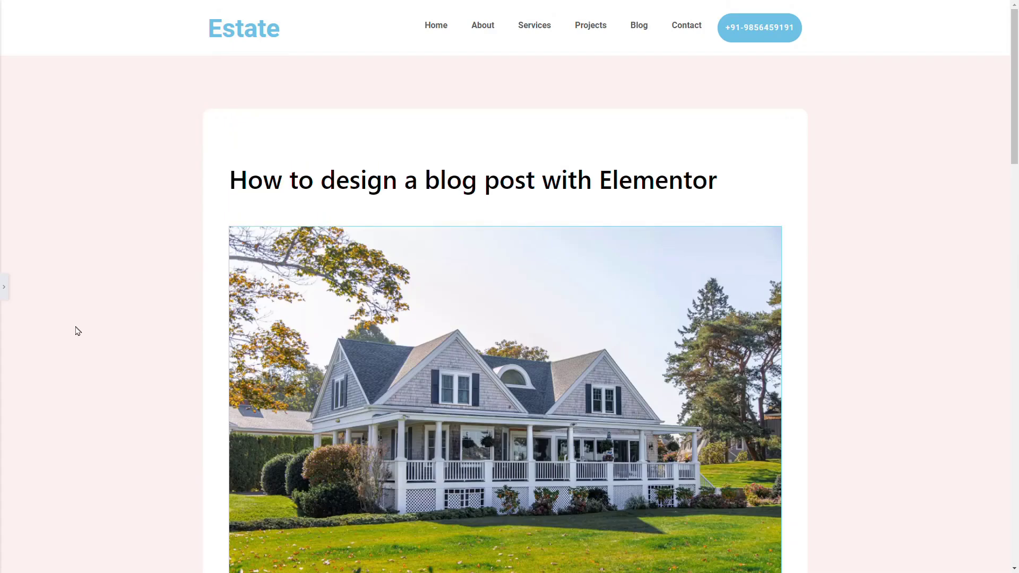
left_click(2, 282)
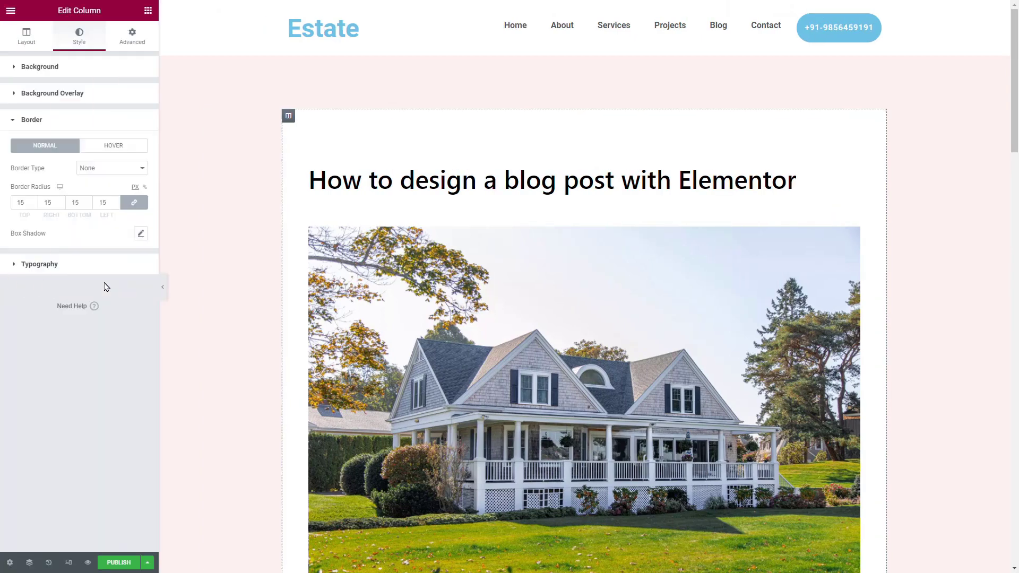
Save the page design to the library as a template named "Single Blog Post".
left_click(147, 563)
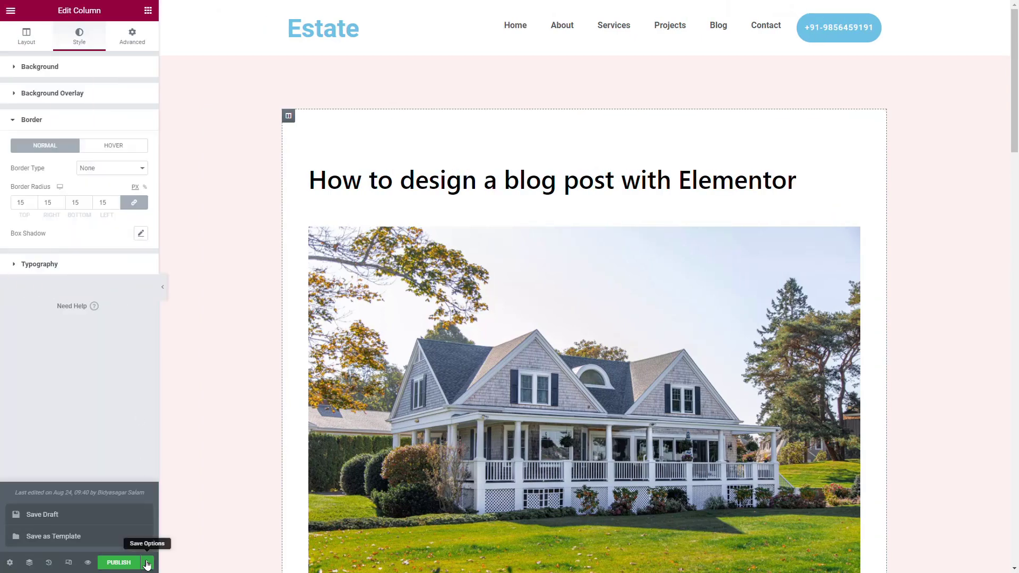
left_click(70, 537)
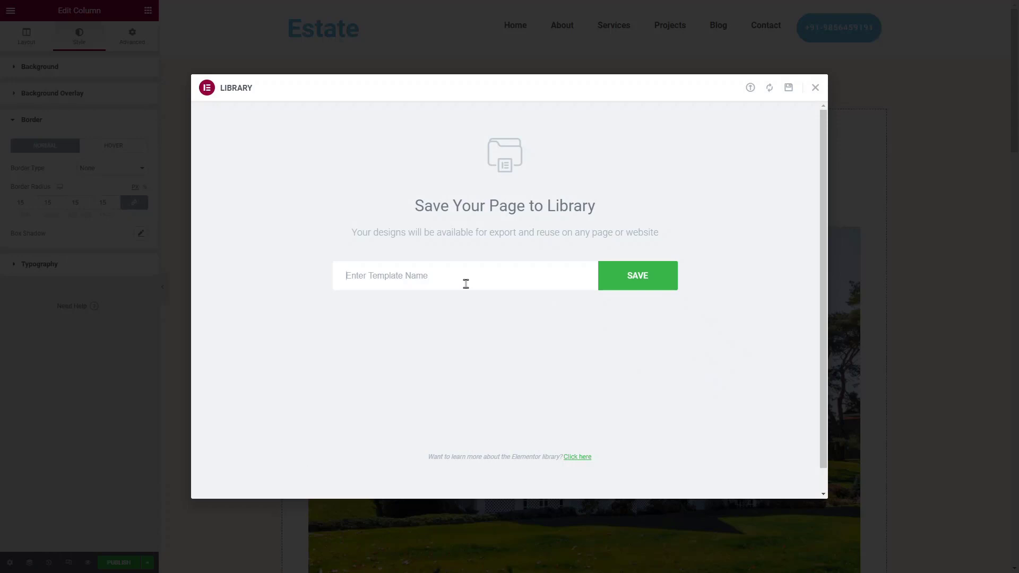
type("Single Blog Post")
left_click(648, 282)
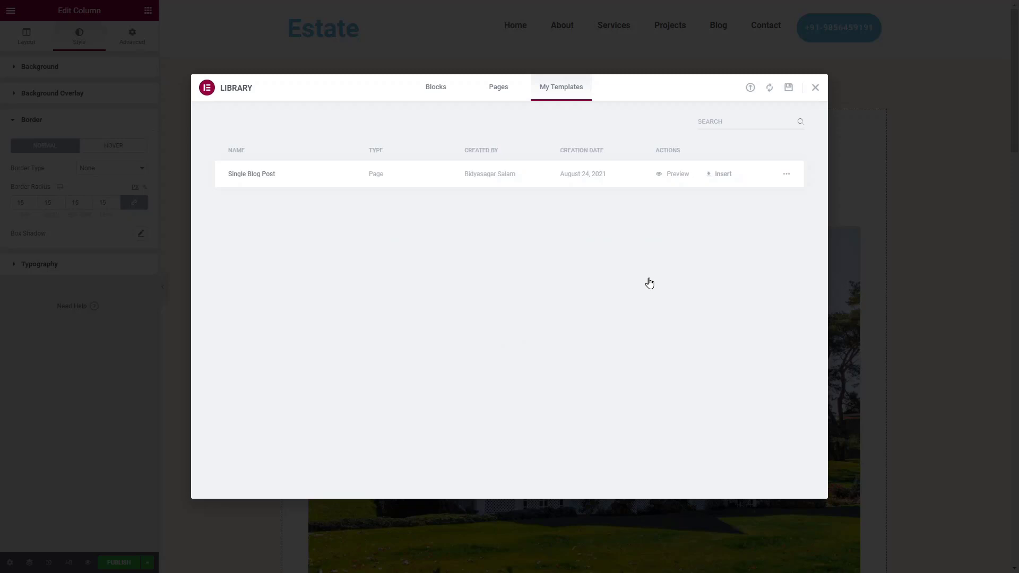
Close the template library, publish the post and exit to the WordPress post editor.
left_click(815, 88)
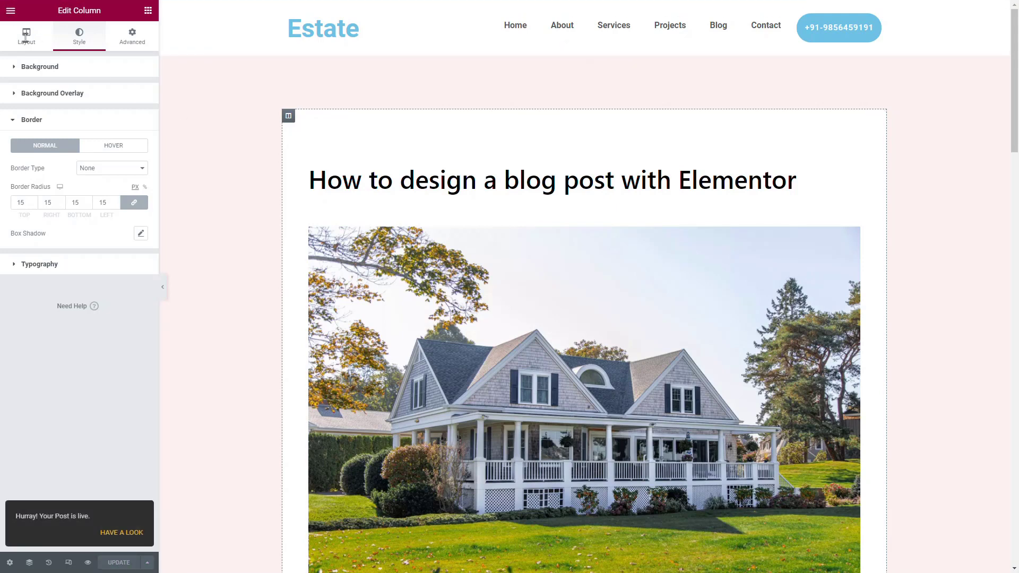
left_click(72, 195)
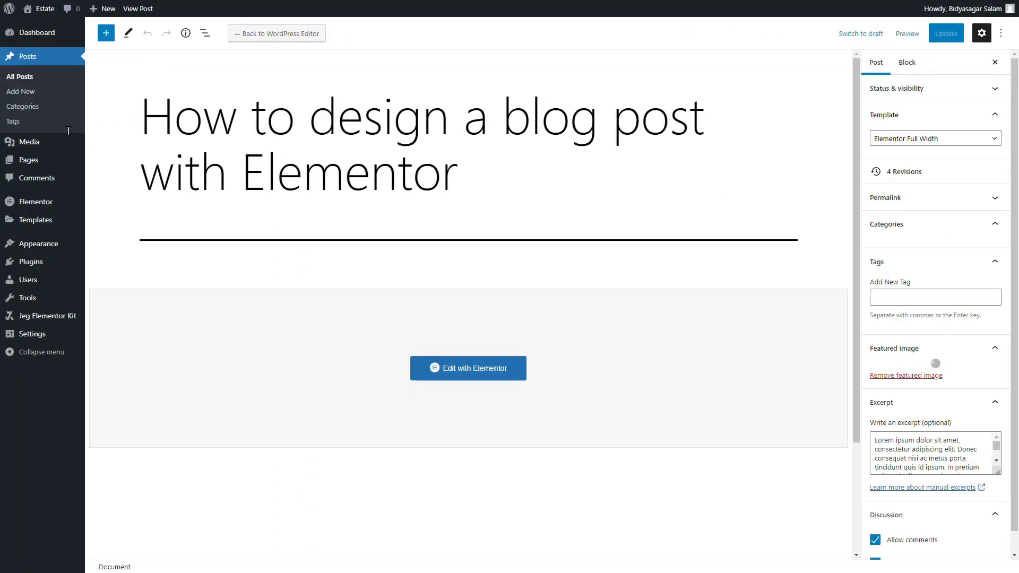
Create a new post titled "Another Blog Post with Jeg Elementor Kit".
left_click(25, 92)
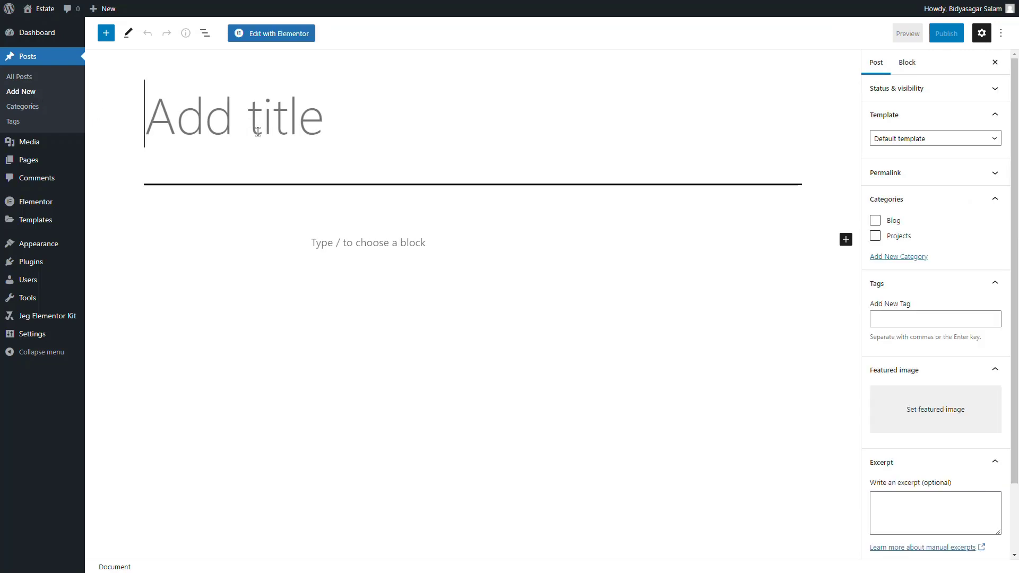
type("Ano")
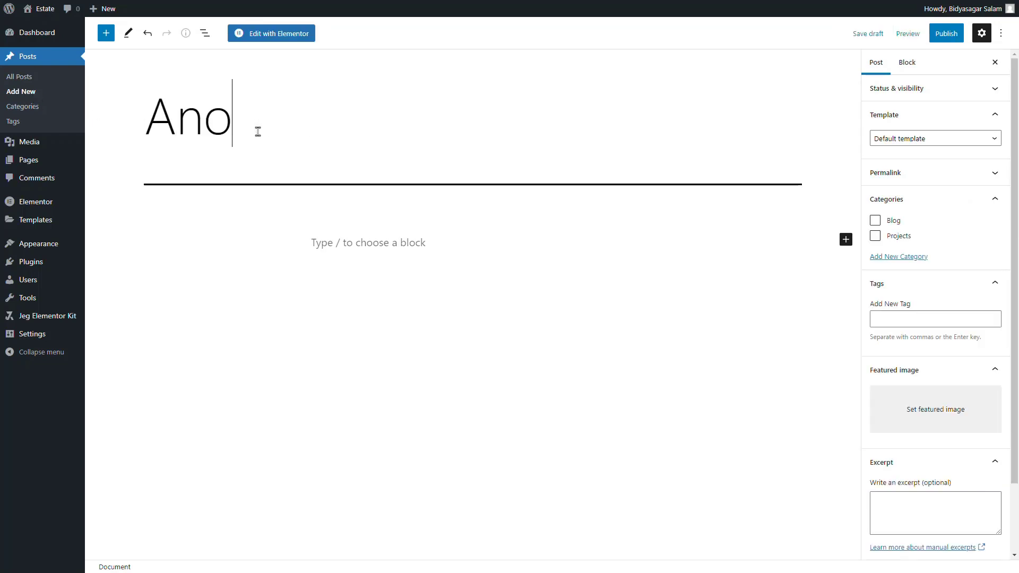
type("ther Blog Po")
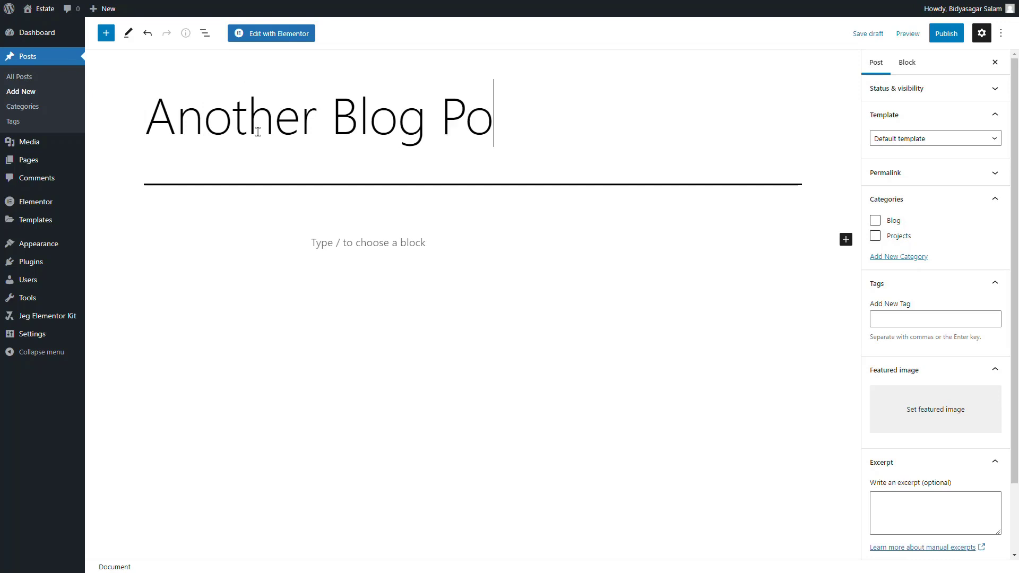
type("st with ")
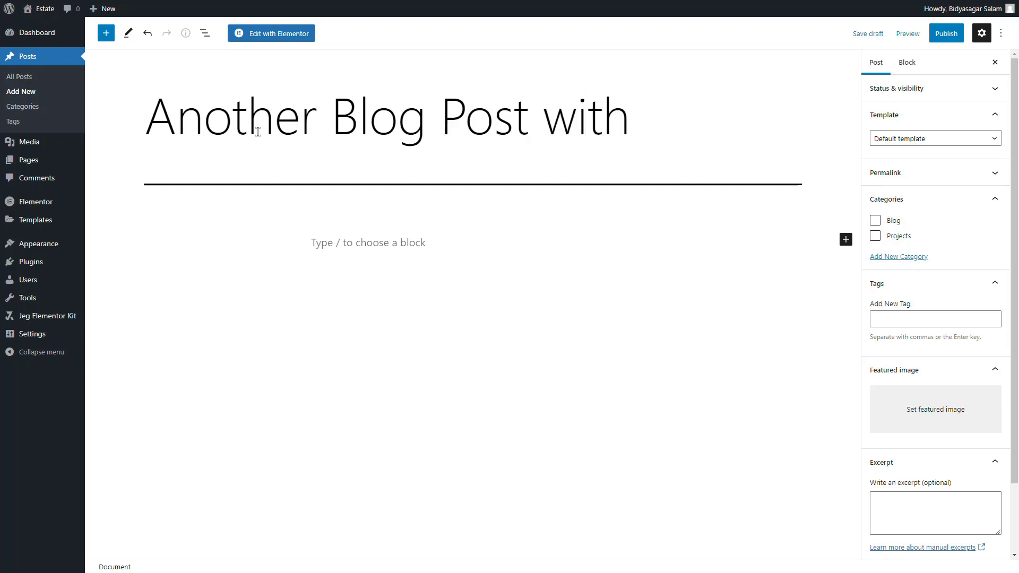
type("Jeg Elemeno")
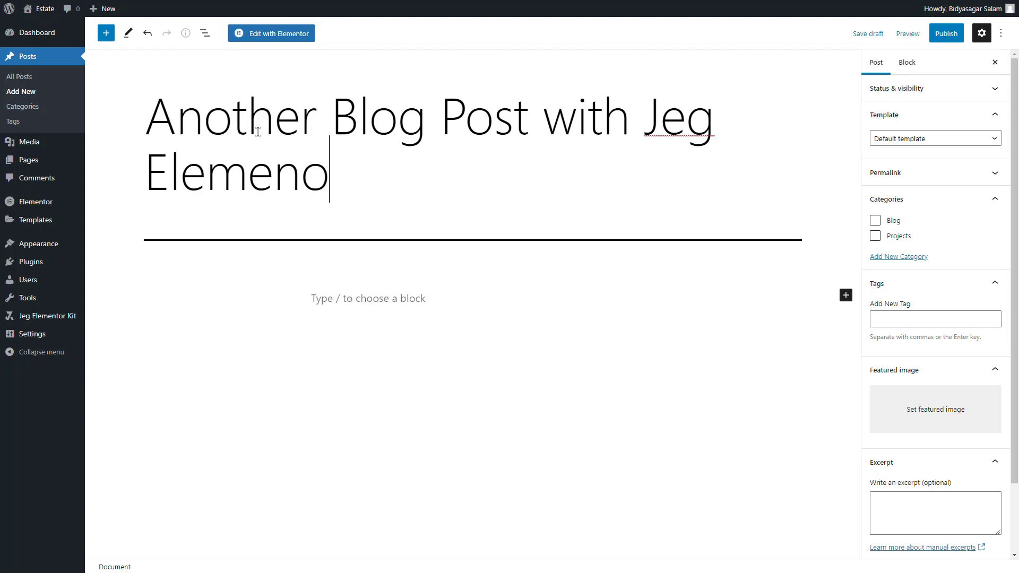
key("BackSpace")
type("tor ")
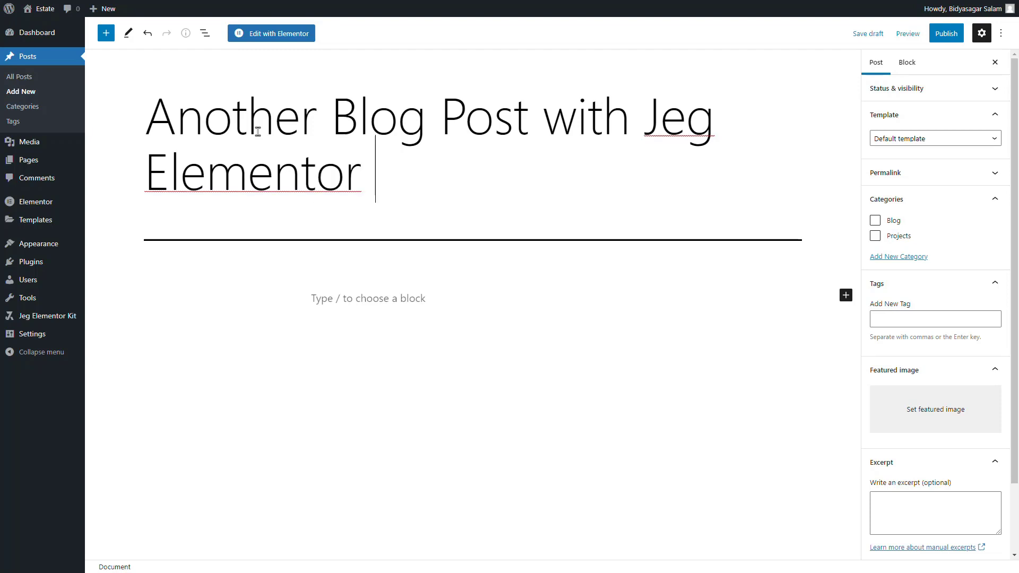
type("Kit")
Add the tags elementor, blog post, template, free course, free tutorial and free plugin to the post.
left_click(916, 318)
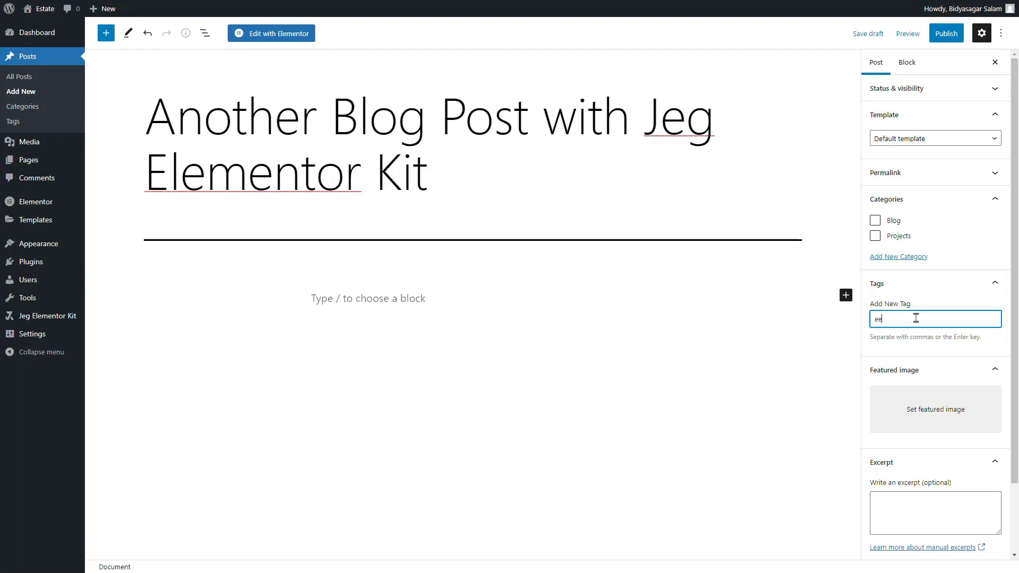
type("elementor")
key("Return")
type("blog post")
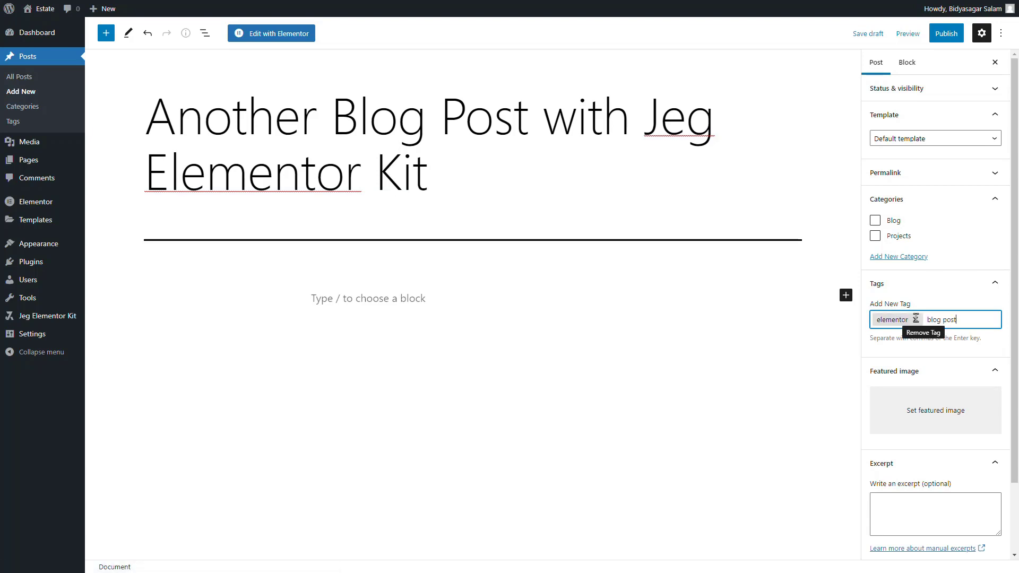
key("Return")
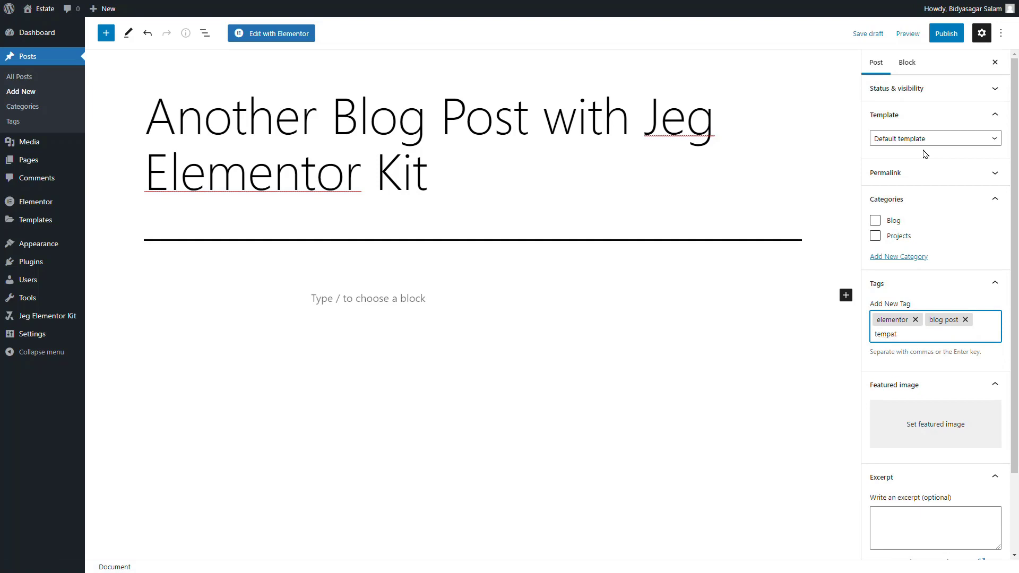
type("e")
key("Return")
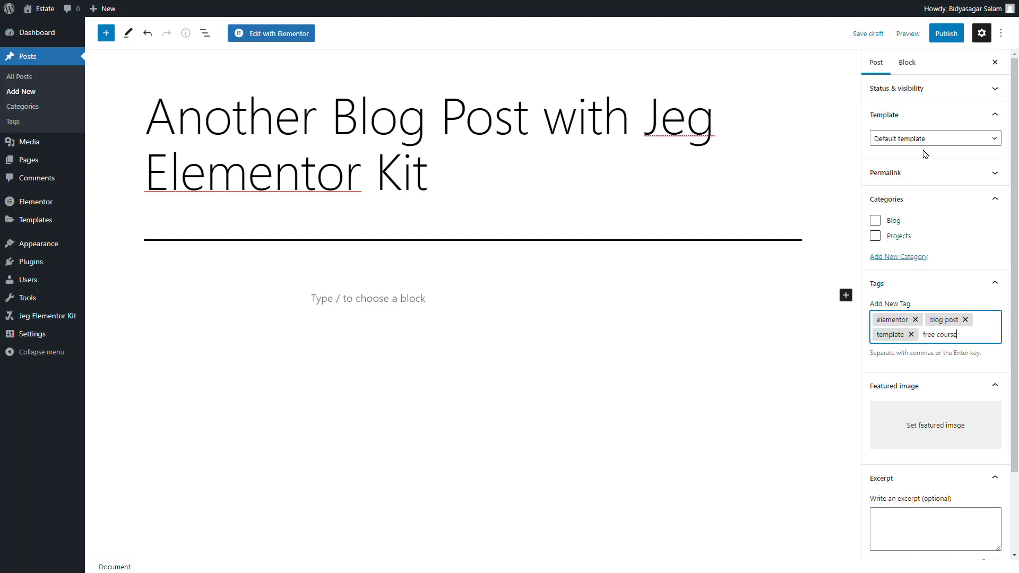
key("Return")
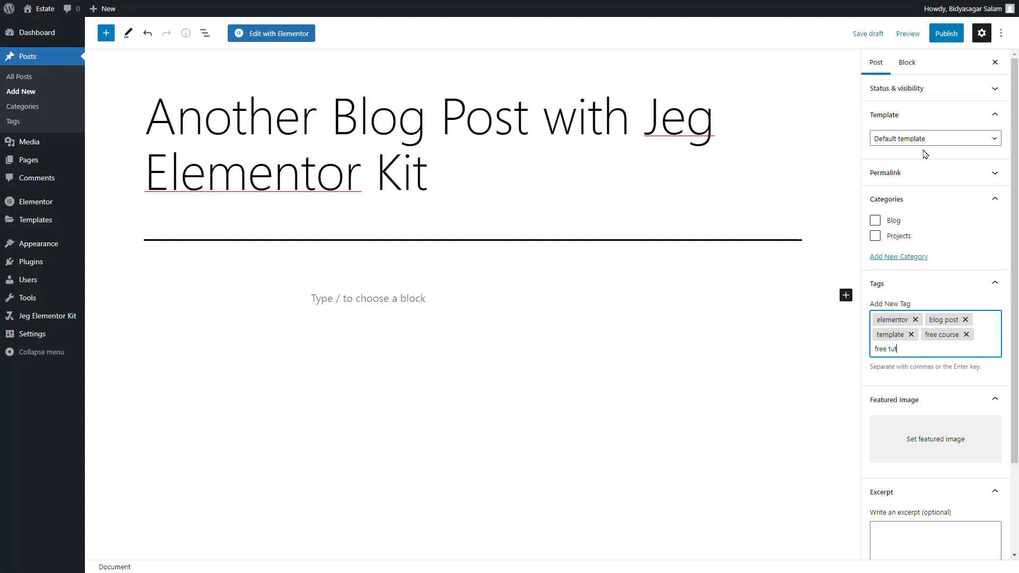
key("Return")
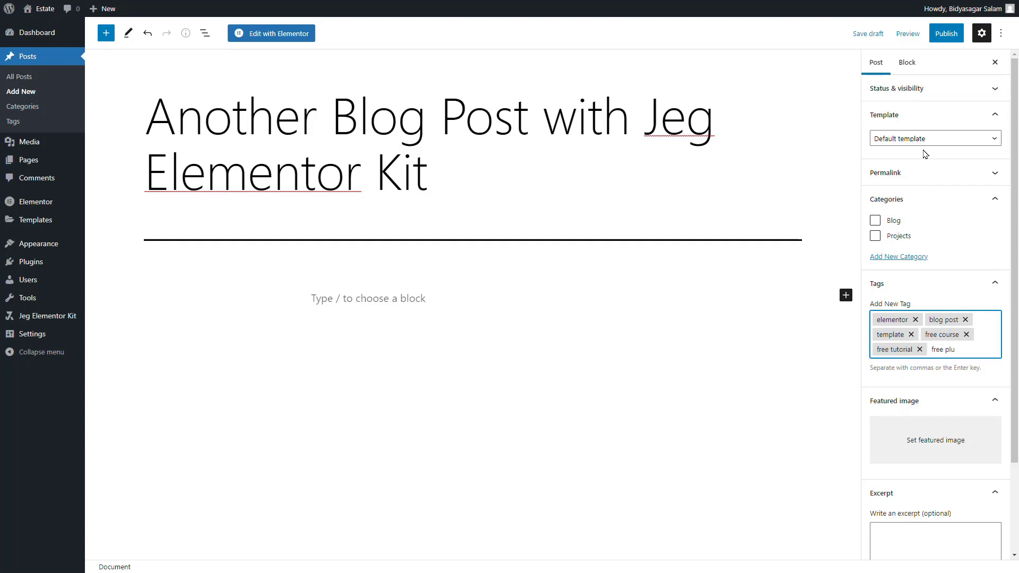
key("Return")
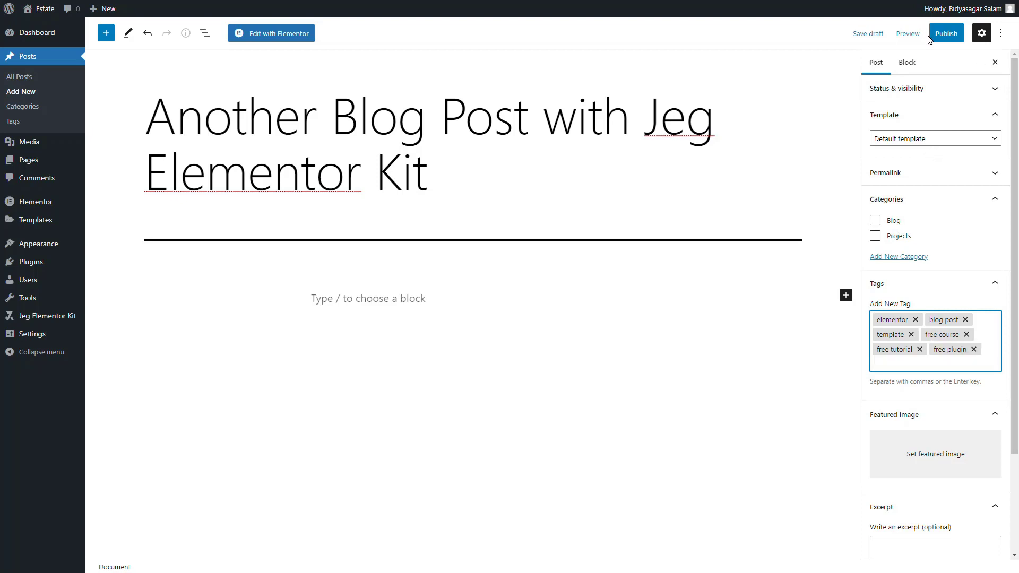
Set the photo of the lit house at dusk from the media library as the post's featured image.
scroll(932, 273, "down", 3)
left_click(936, 330)
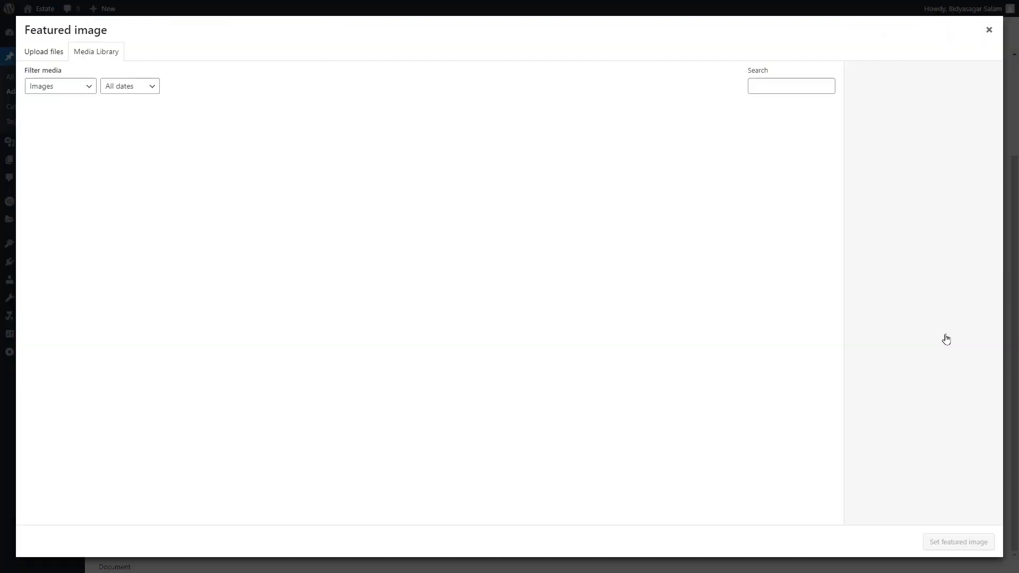
left_click(311, 221)
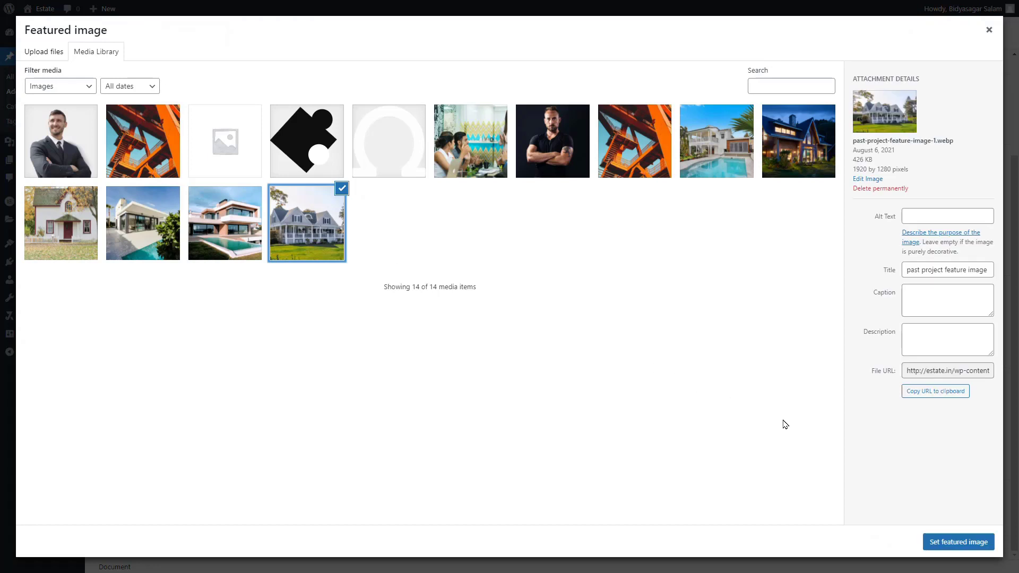
left_click(807, 154)
left_click(957, 551)
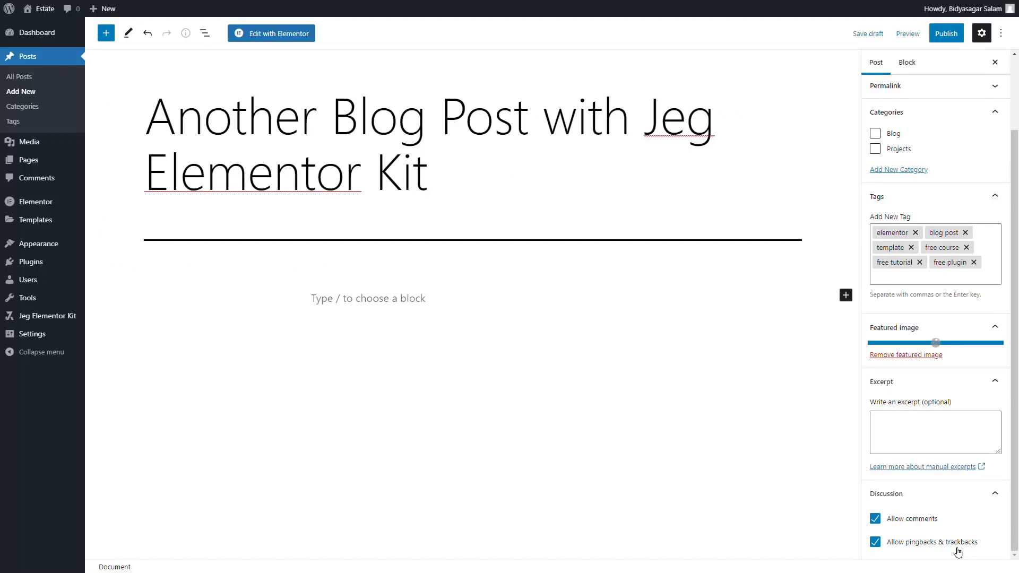
Paste the full copied Lorem Ipsum text into the post's excerpt and check its length.
left_click(922, 507)
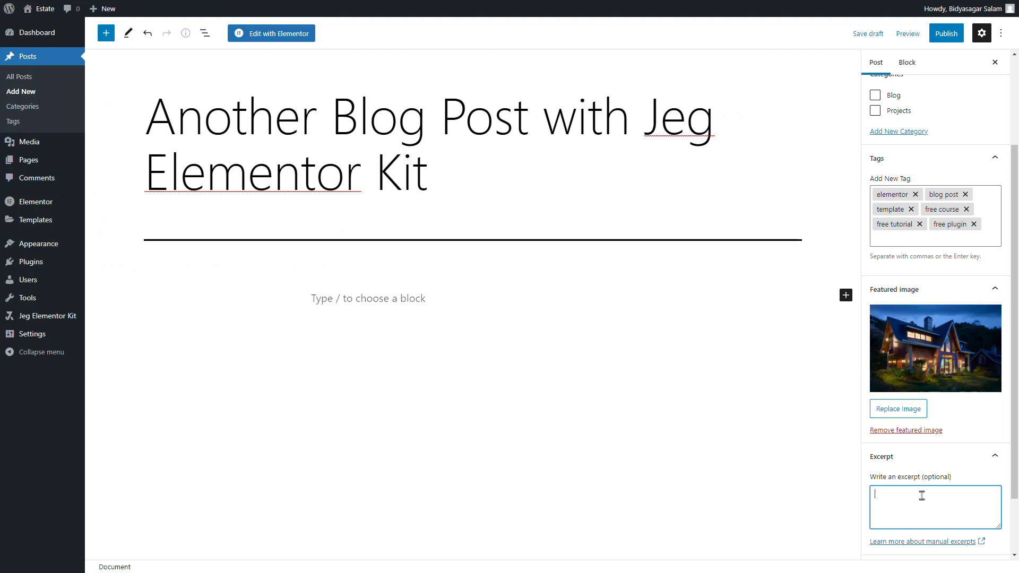
key("ctrl+v")
scroll(924, 496, "up", 2)
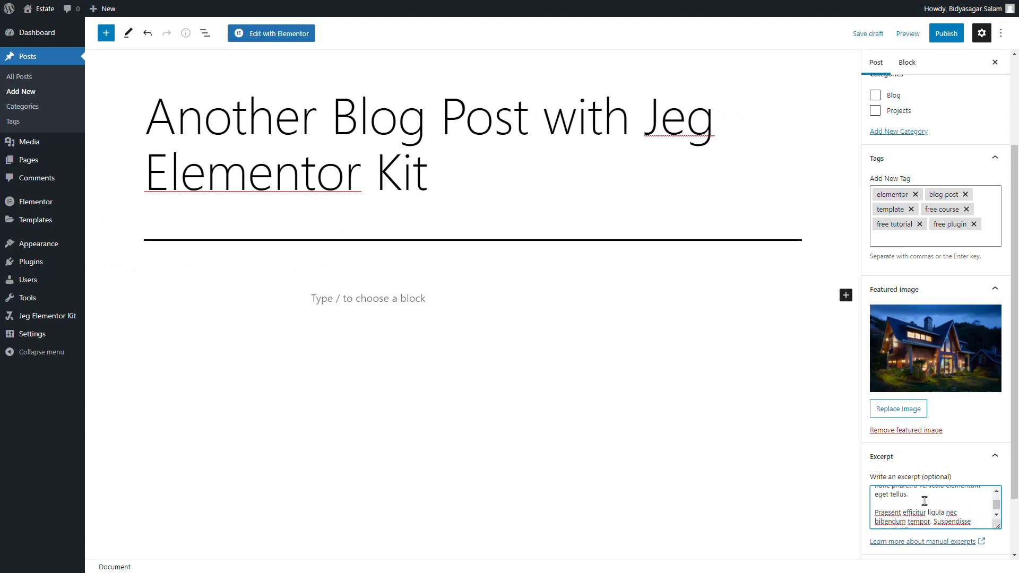
scroll(980, 523, "down", 3)
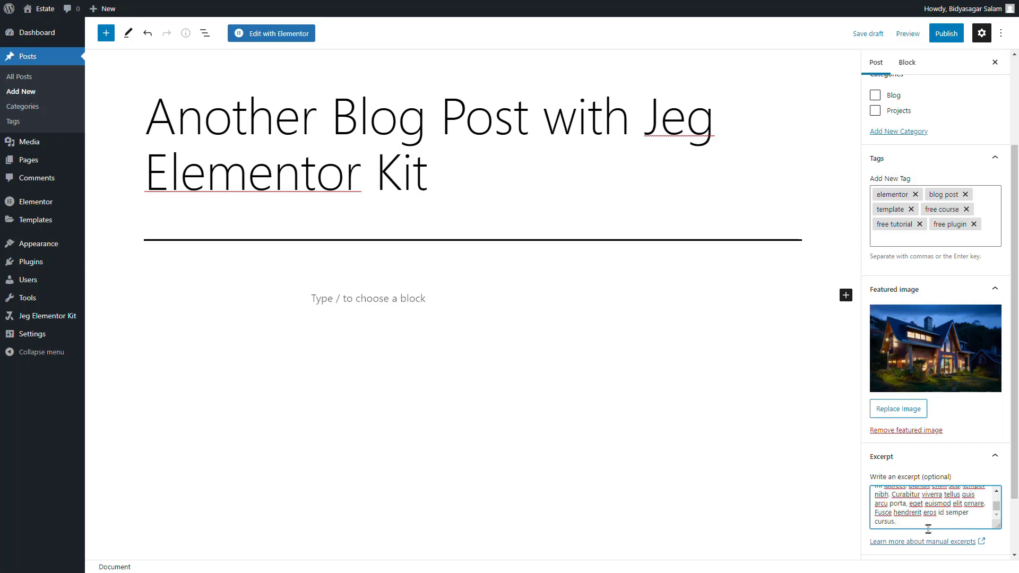
Replace the excerpt with only the opening sentences of the Lorem Ipsum page's first paragraph, ending at "Suspendisse finibus convallis ipsum a dapibus.".
left_click_drag(928, 529, 820, 398)
left_click_drag(887, 498, 670, 482)
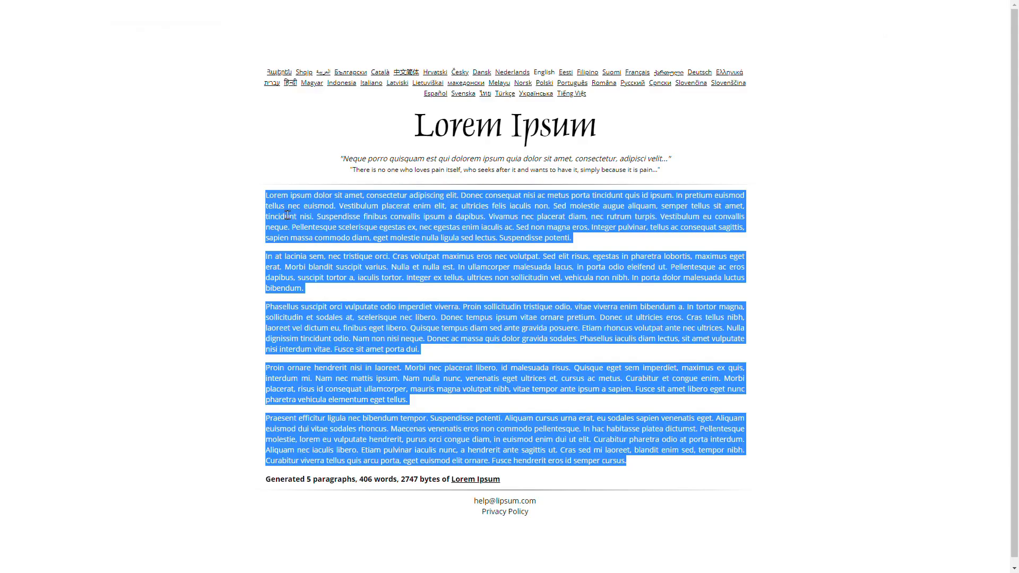
left_click(272, 201)
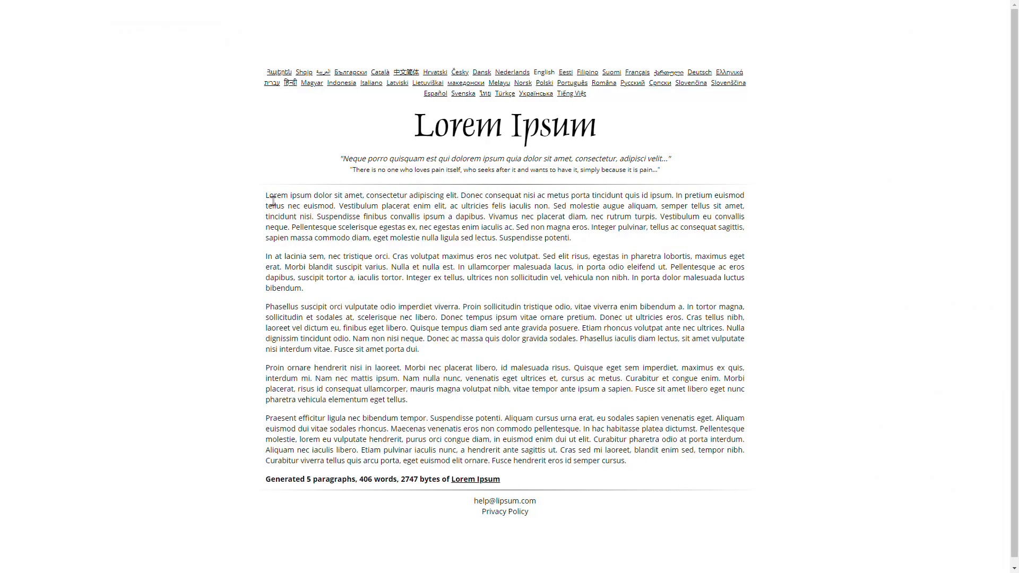
left_click_drag(267, 193, 482, 215)
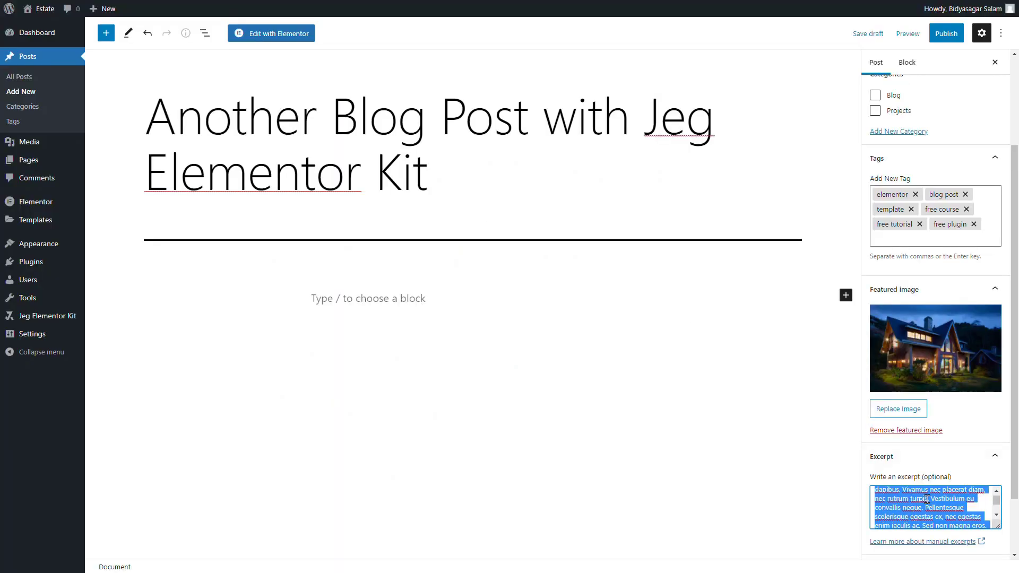
key("ctrl+v")
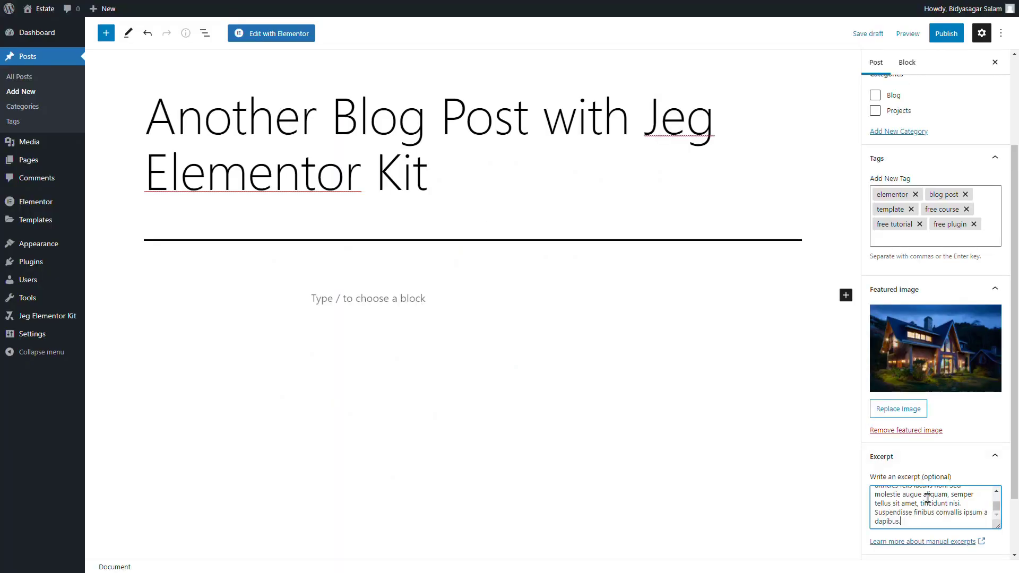
Assign the post to the Blog category and save it as a draft.
left_click(897, 99)
left_click(873, 33)
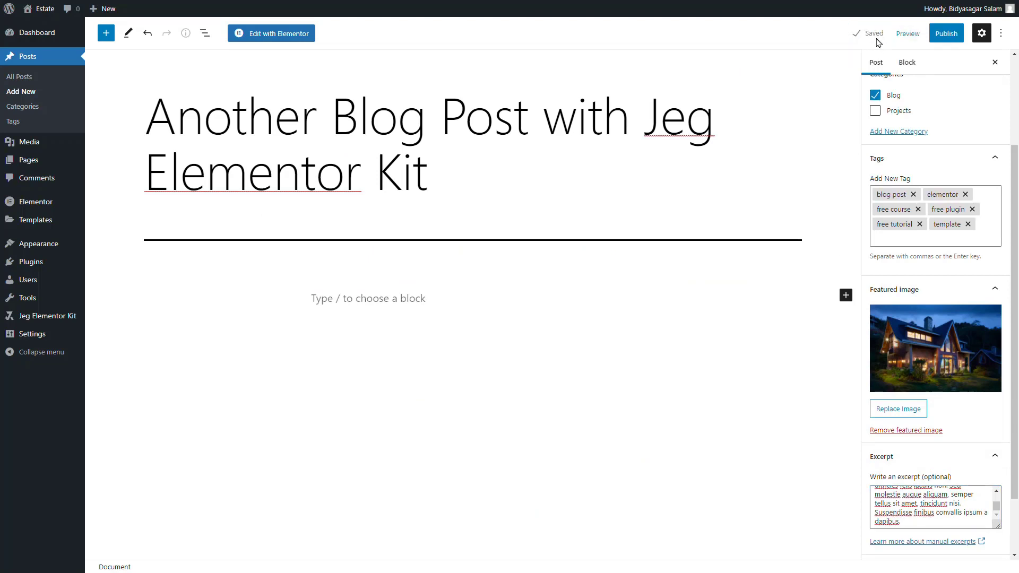
scroll(878, 162, "up", 3)
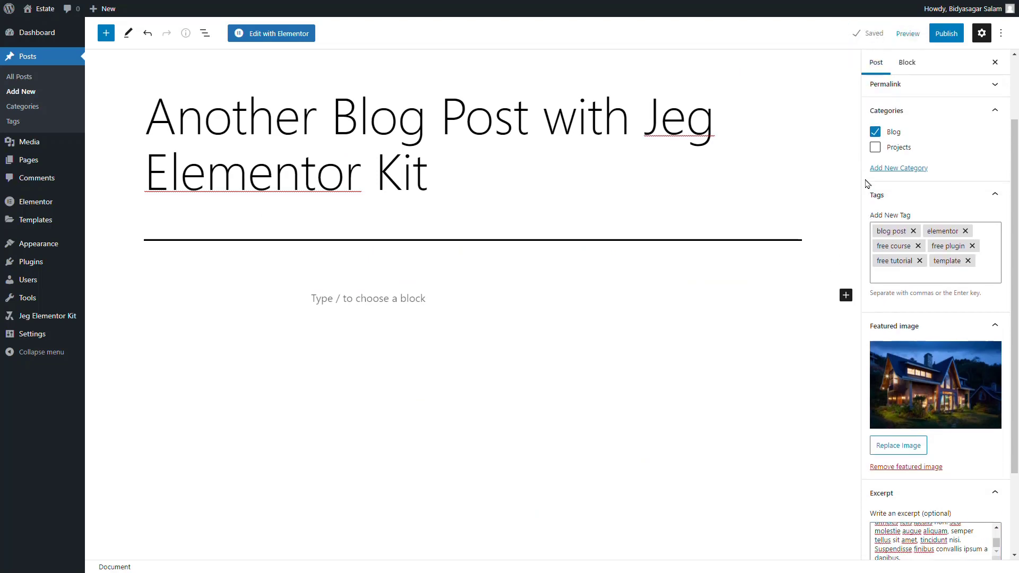
Open the draft in Elementor and set its page layout to Elementor Full Width.
left_click(294, 34)
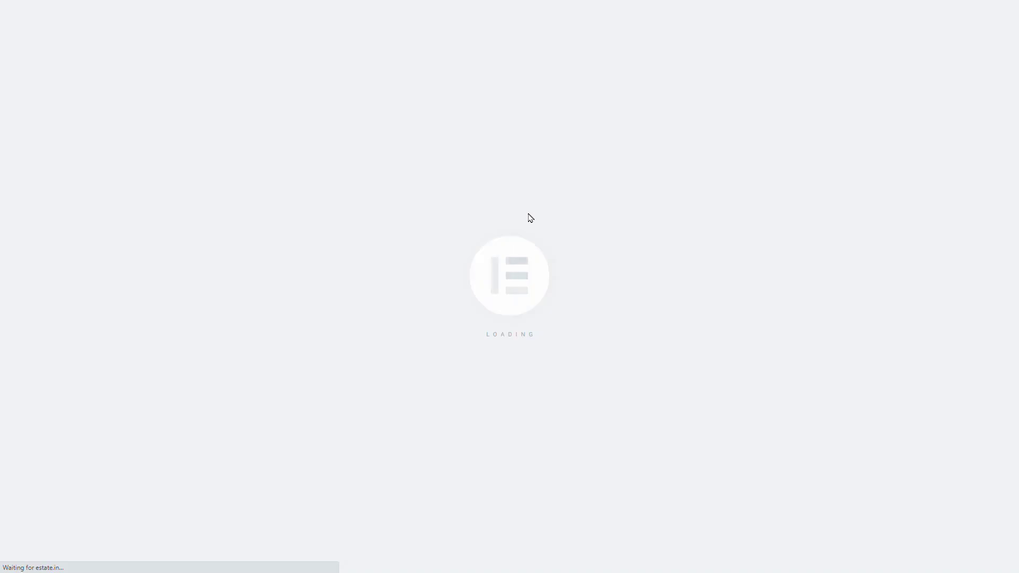
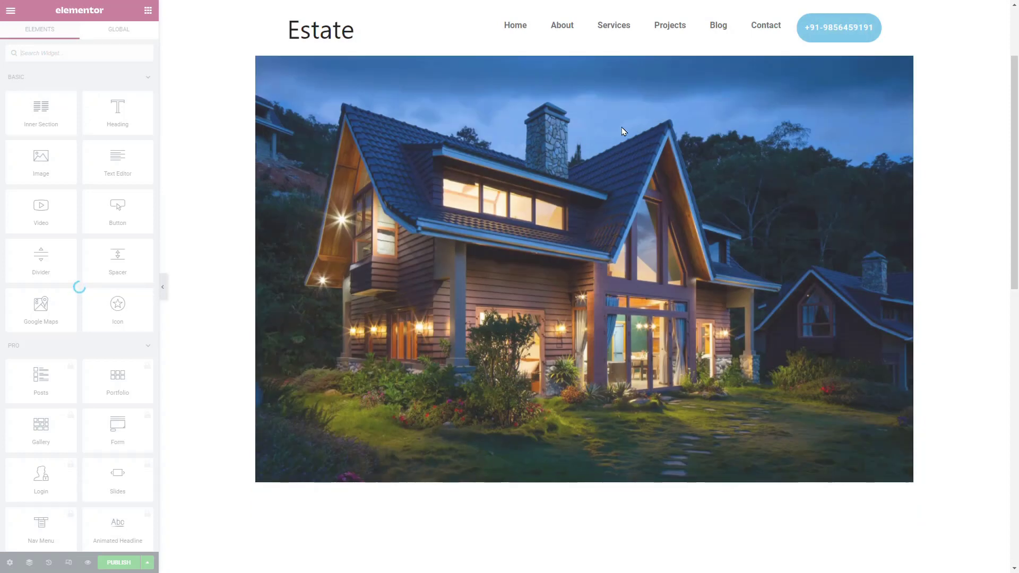
scroll(536, 161, "down", 5)
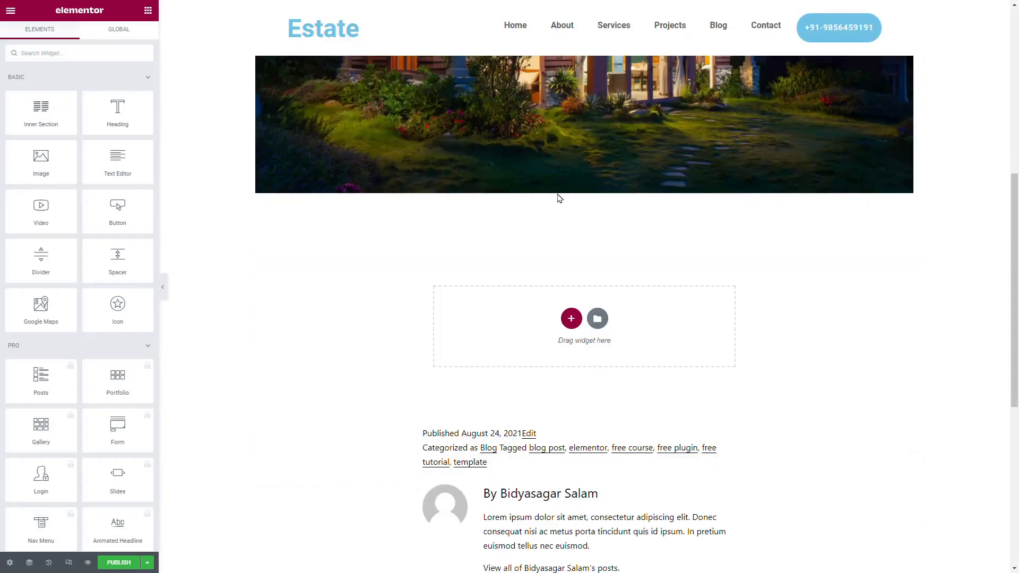
scroll(563, 207, "down", 5)
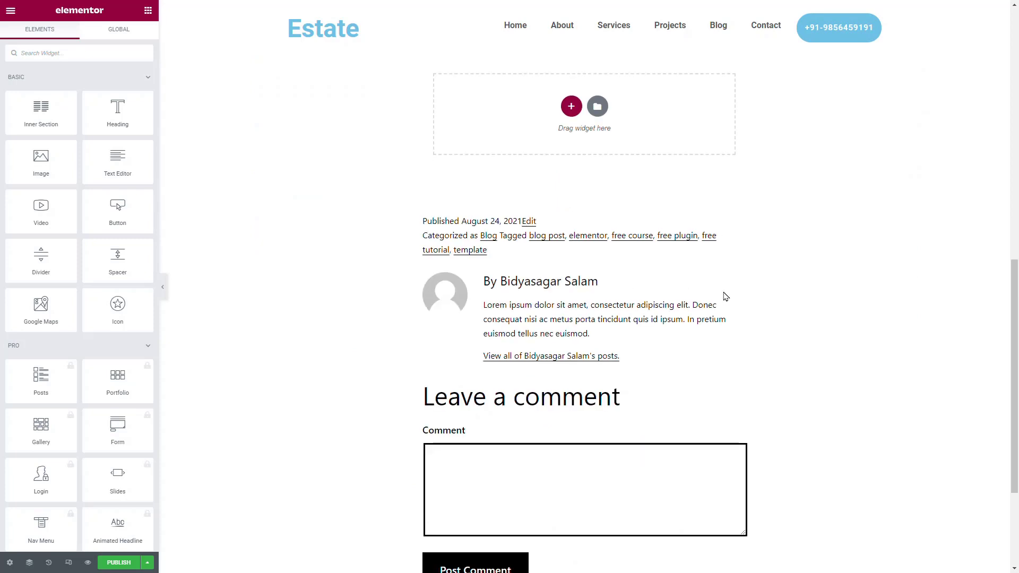
scroll(658, 404, "up", 10)
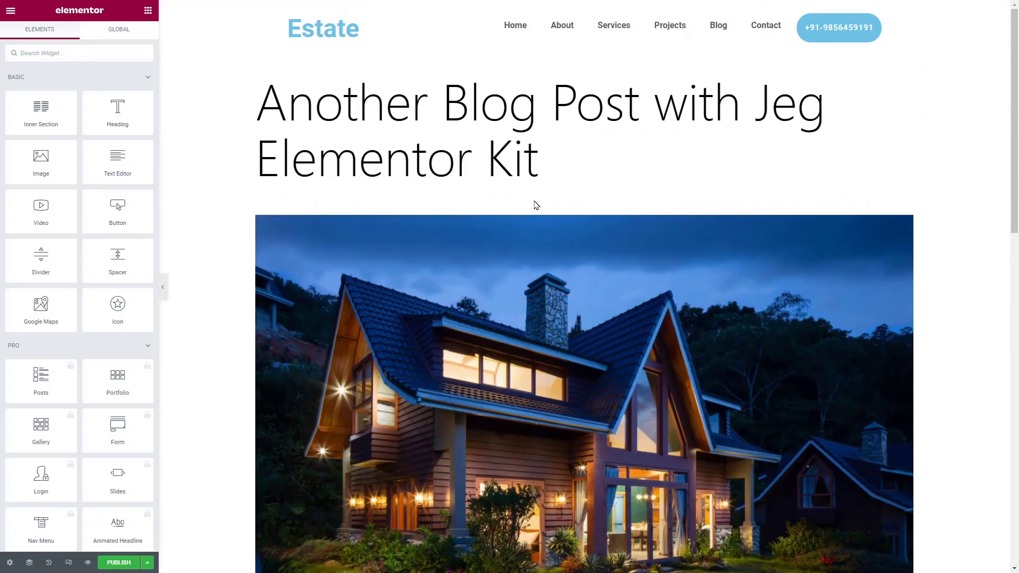
left_click(11, 558)
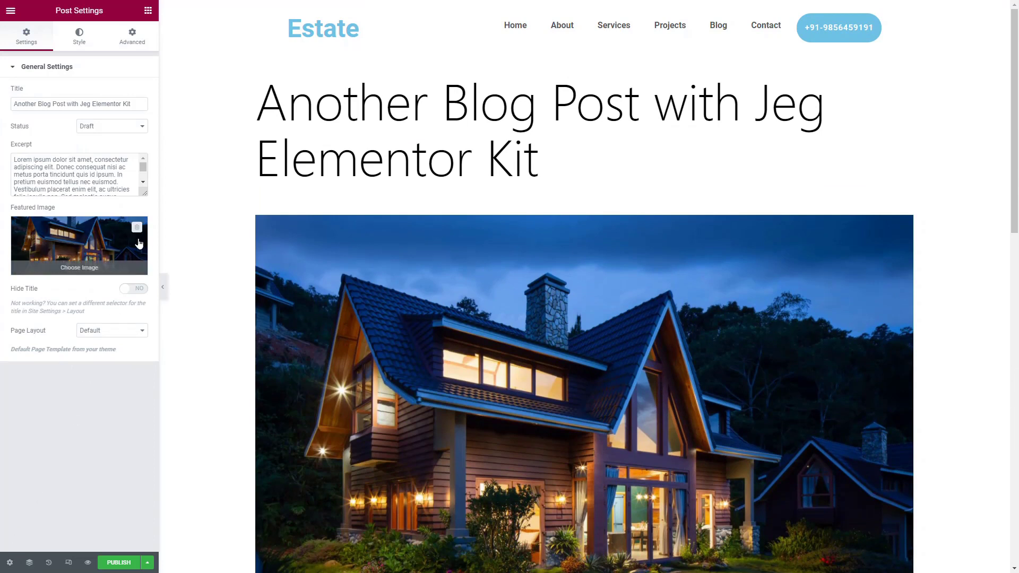
left_click(109, 334)
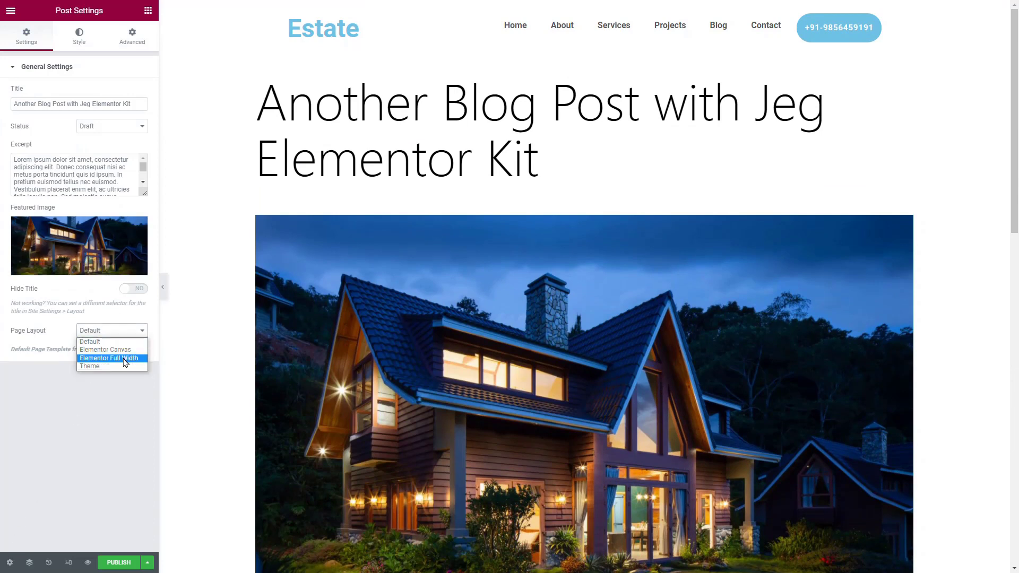
left_click(123, 359)
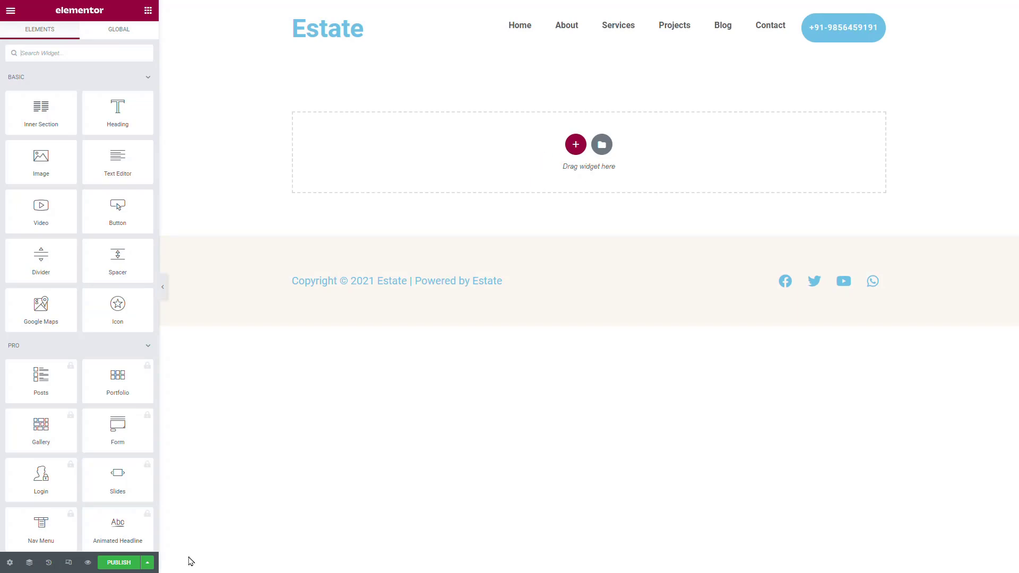
Insert the saved Single Blog Post template into the post without importing its document settings.
left_click(602, 146)
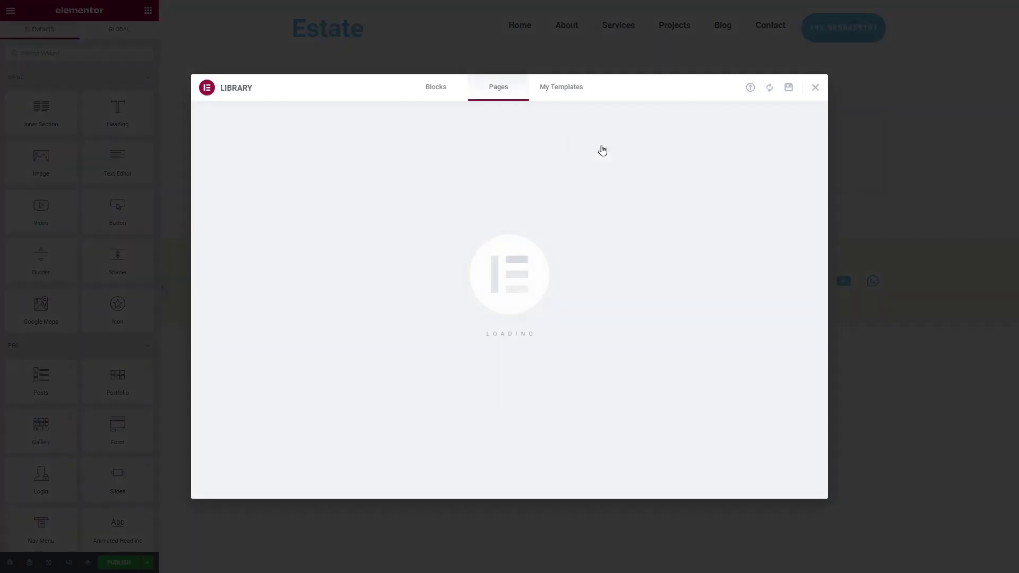
left_click(574, 89)
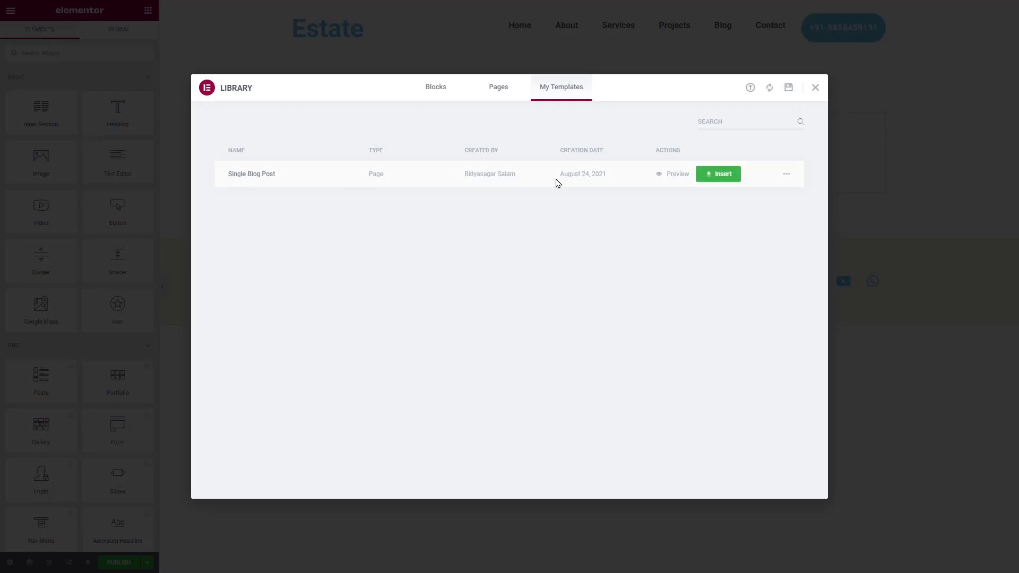
left_click(721, 177)
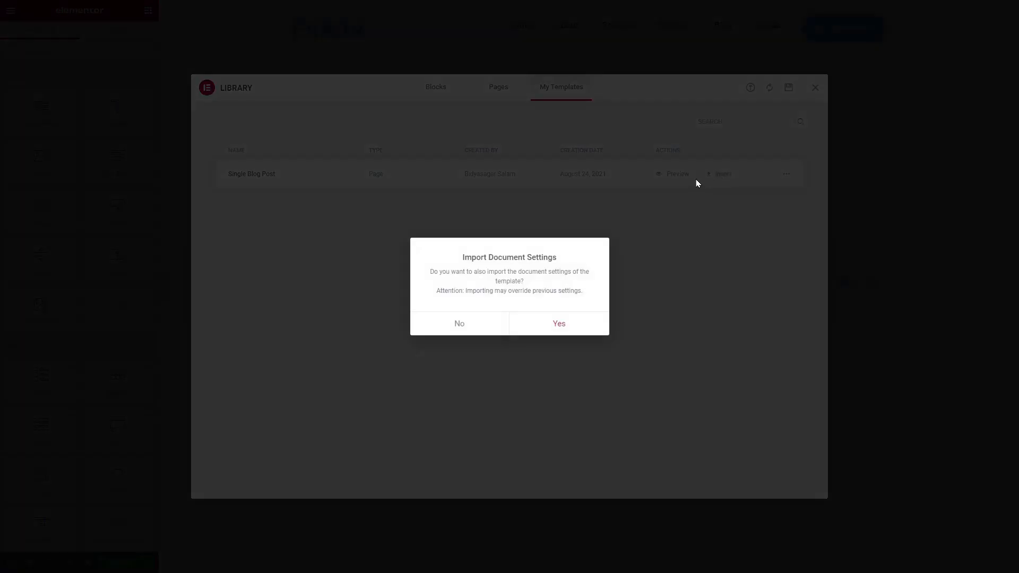
left_click(468, 325)
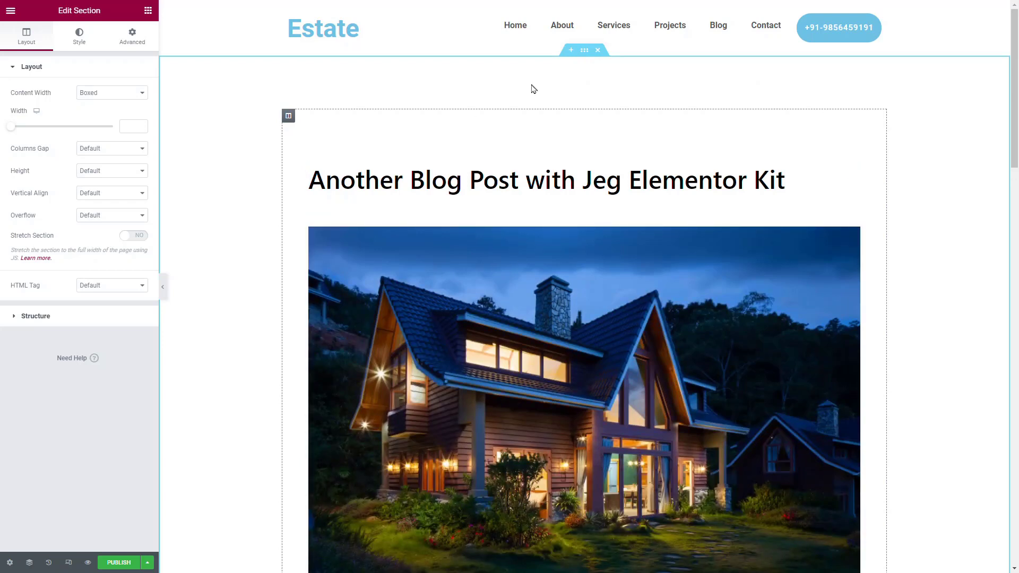
scroll(255, 252, "down", 6)
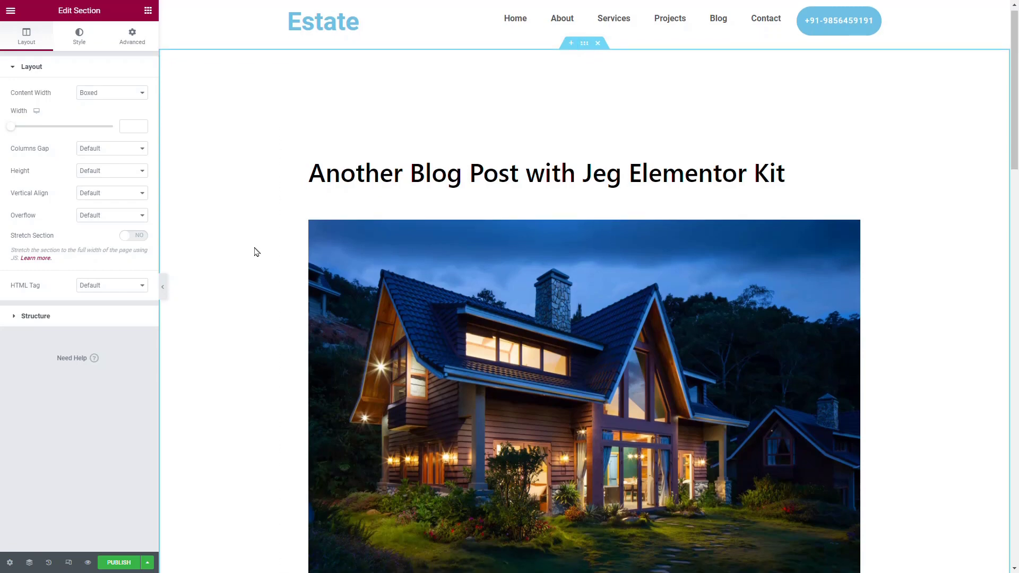
scroll(265, 251, "up", 5)
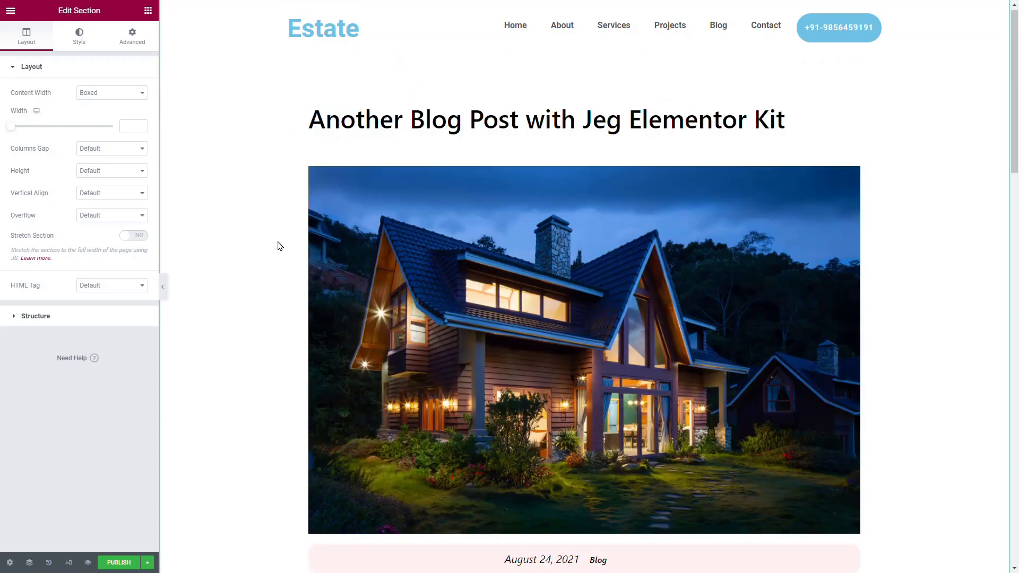
Set the post's body background to the classic type with the light pink colour #FFF3F3.
left_click(11, 564)
left_click(75, 43)
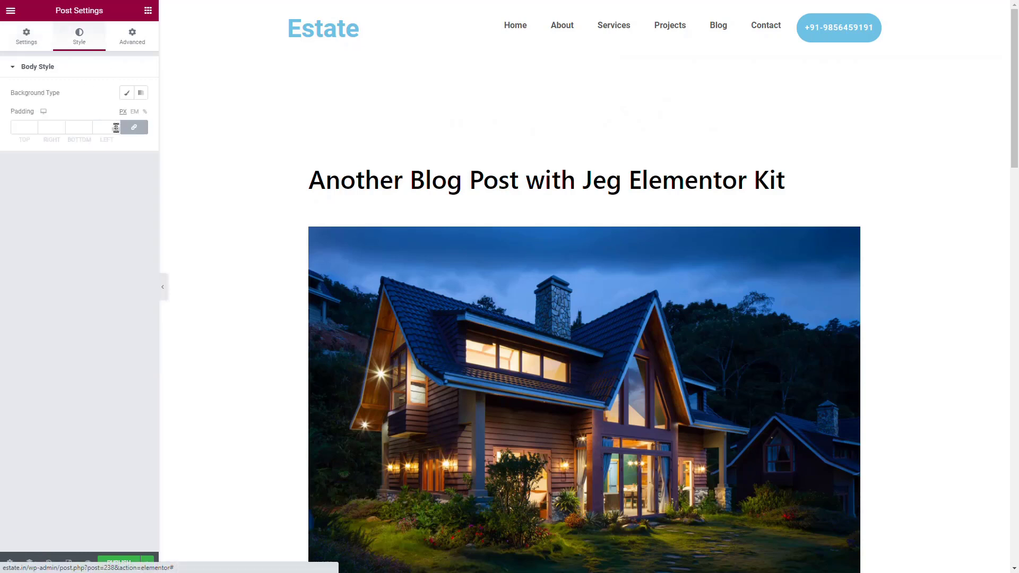
left_click(126, 94)
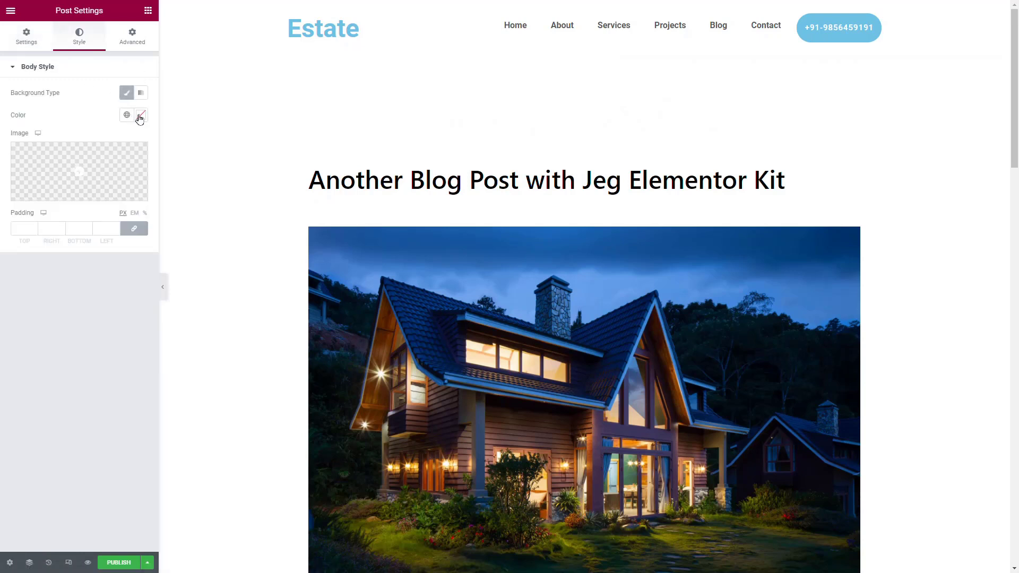
left_click(140, 116)
left_click(28, 155)
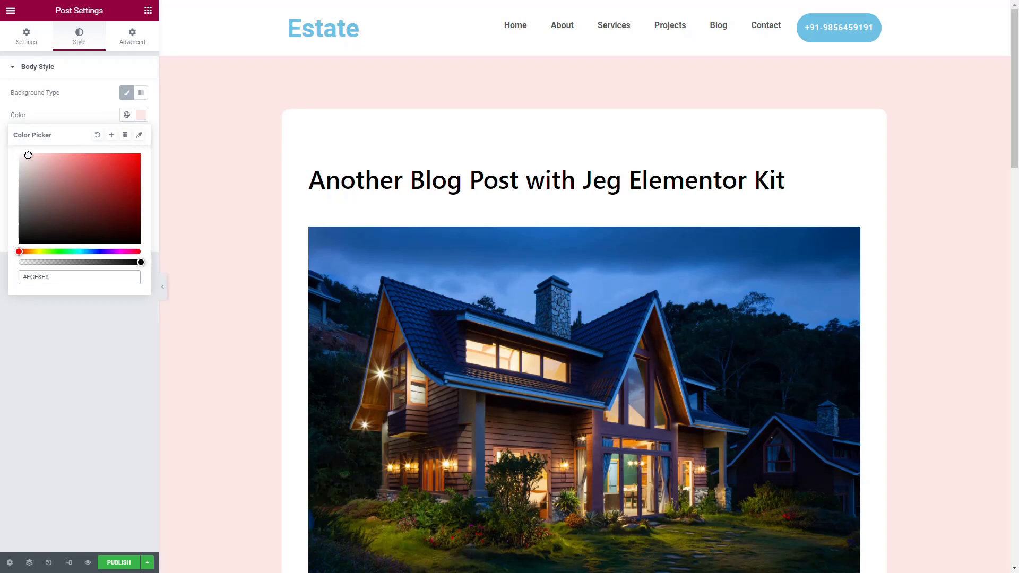
left_click_drag(26, 154, 25, 155)
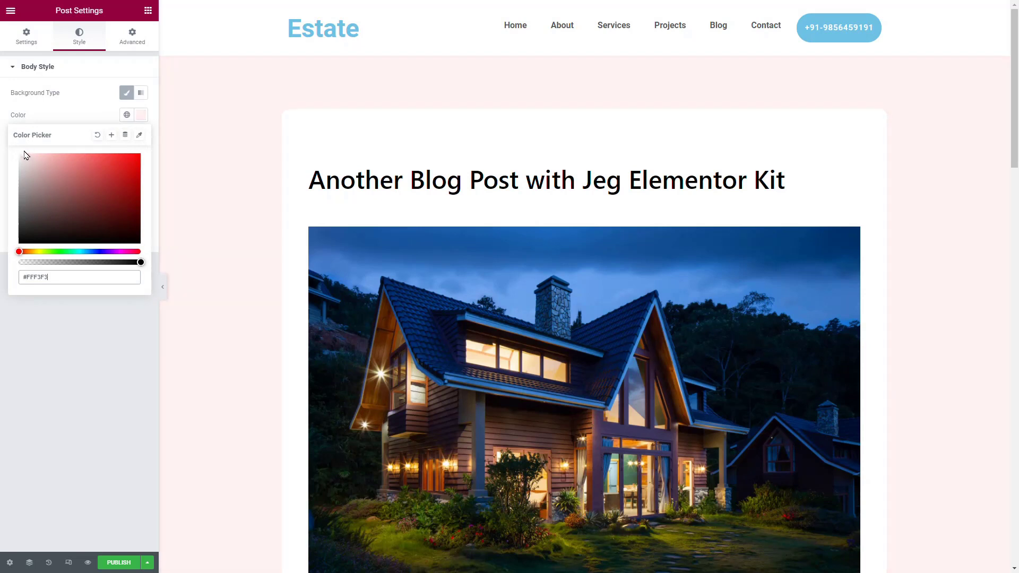
left_click(44, 417)
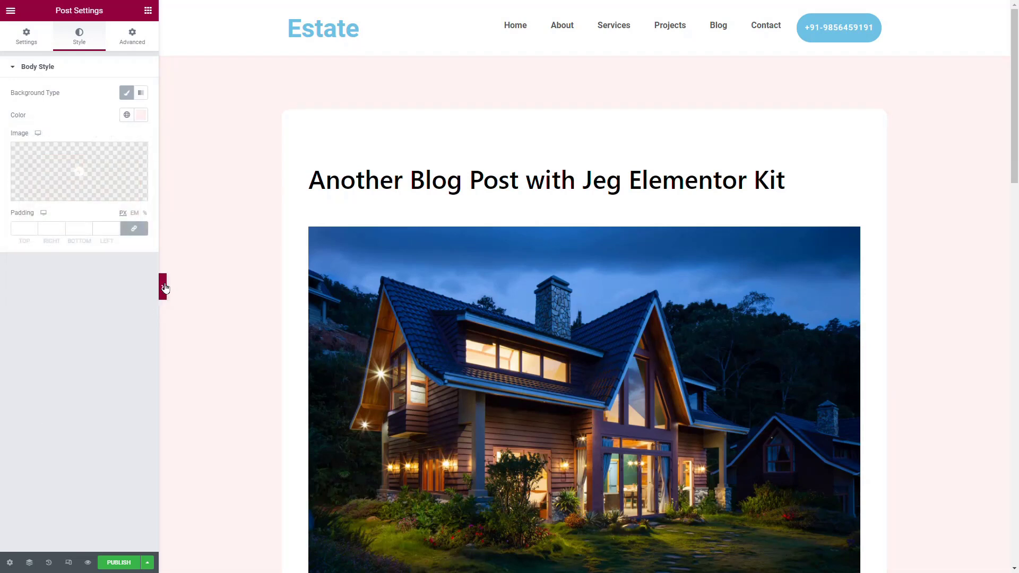
Examine the whole post layout at full width, from the title and featured image down to the author box and footer.
left_click(165, 287)
scroll(168, 286, "down", 4)
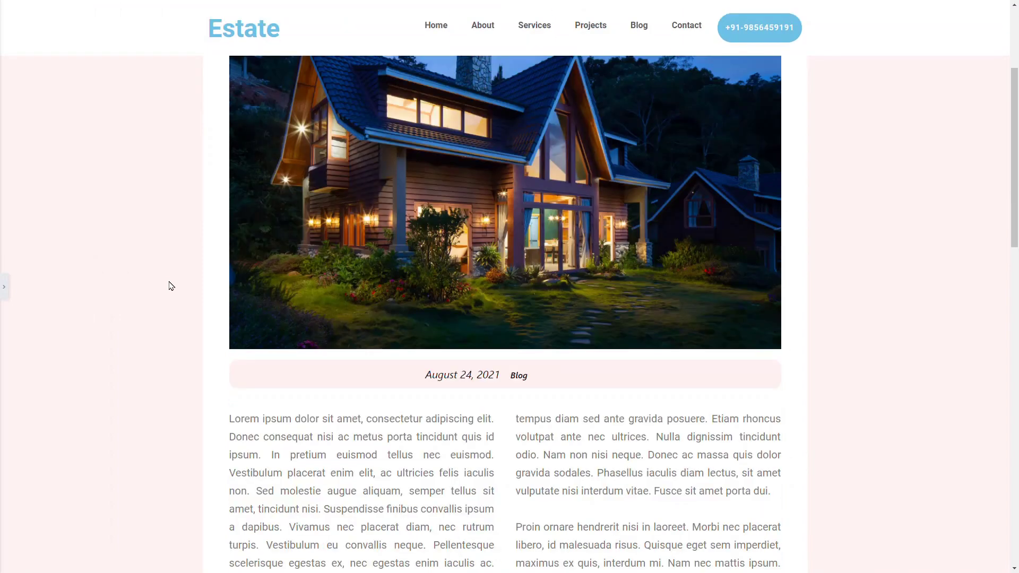
scroll(170, 286, "down", 10)
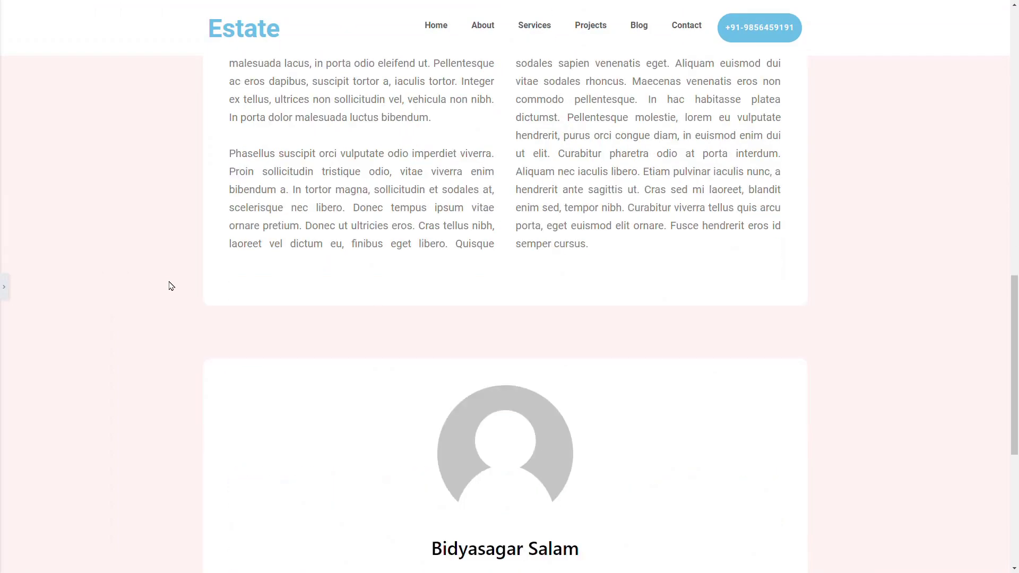
scroll(171, 286, "down", 6)
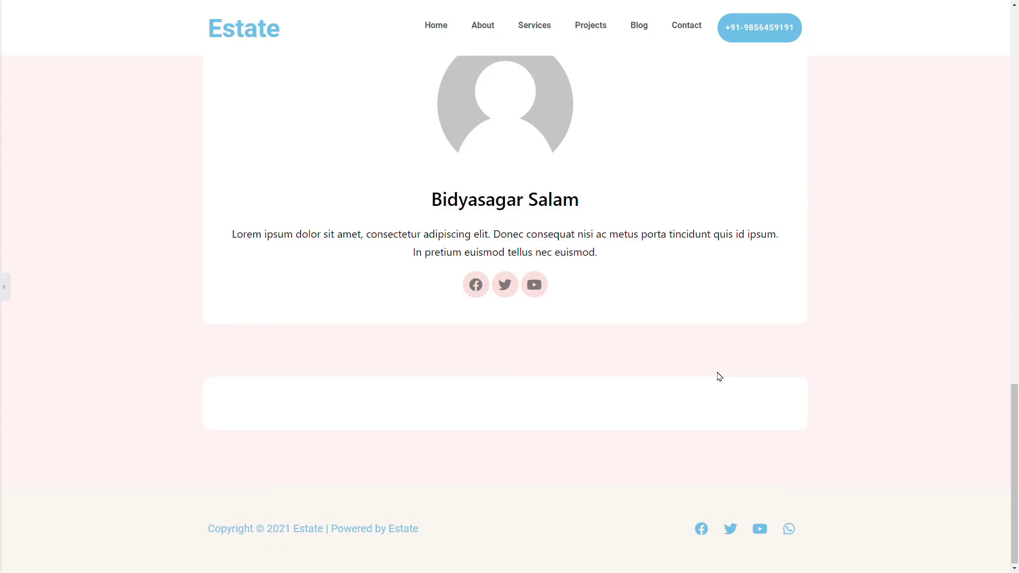
scroll(719, 376, "up", 2)
scroll(719, 376, "up", 15)
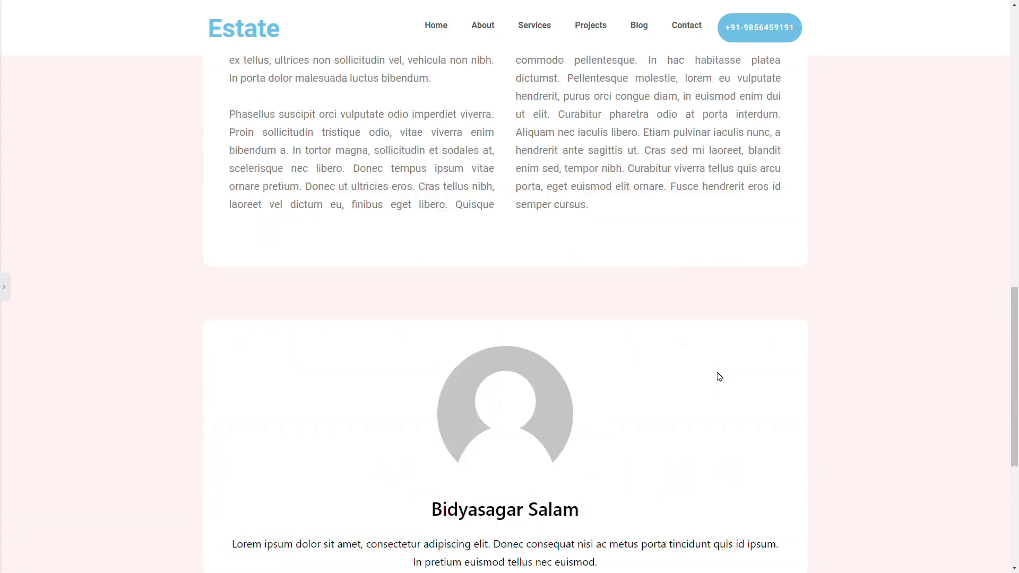
scroll(719, 376, "up", 4)
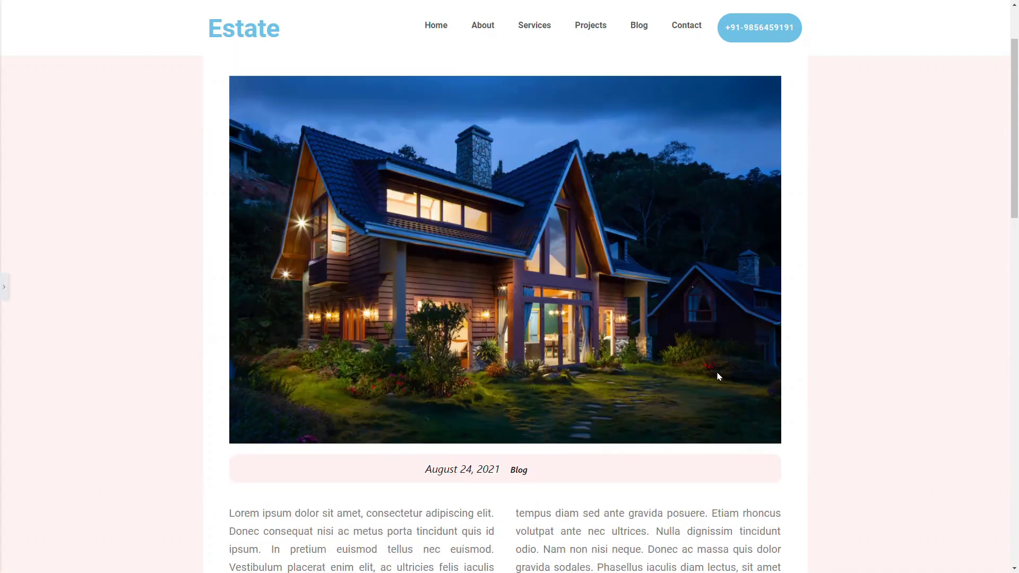
scroll(719, 375, "down", 5)
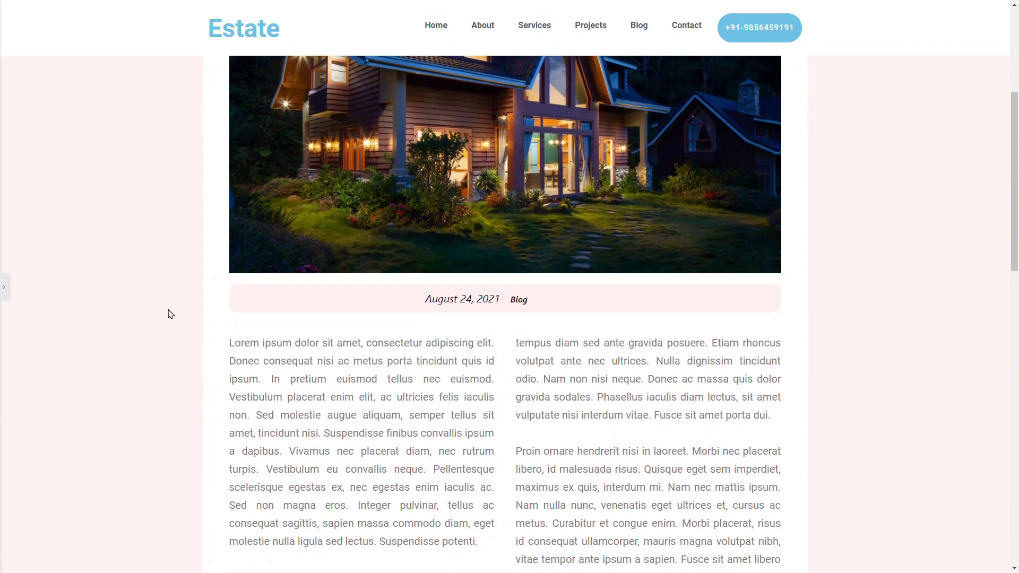
scroll(183, 311, "up", 7)
scroll(656, 188, "down", 4)
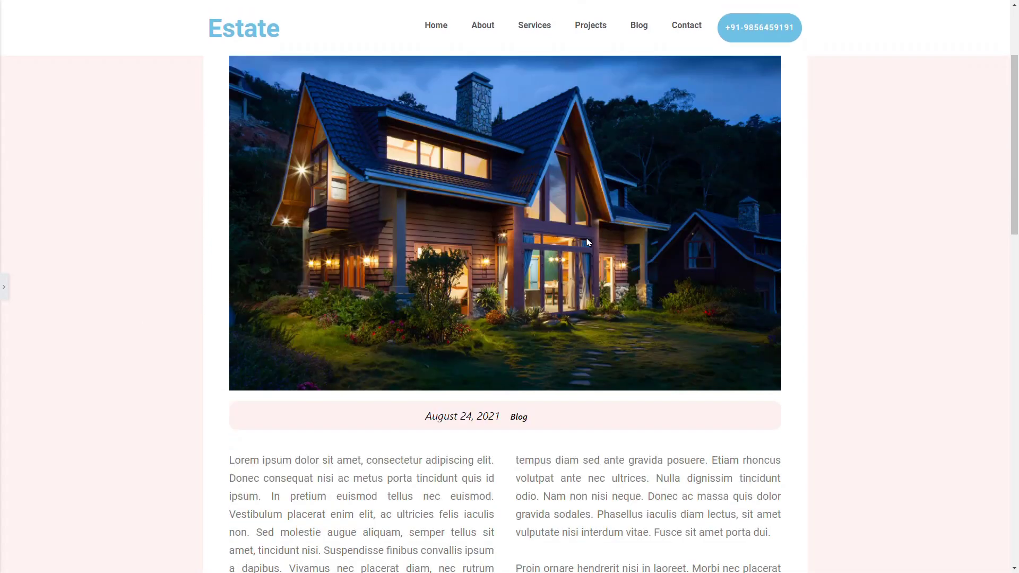
left_click(2, 290)
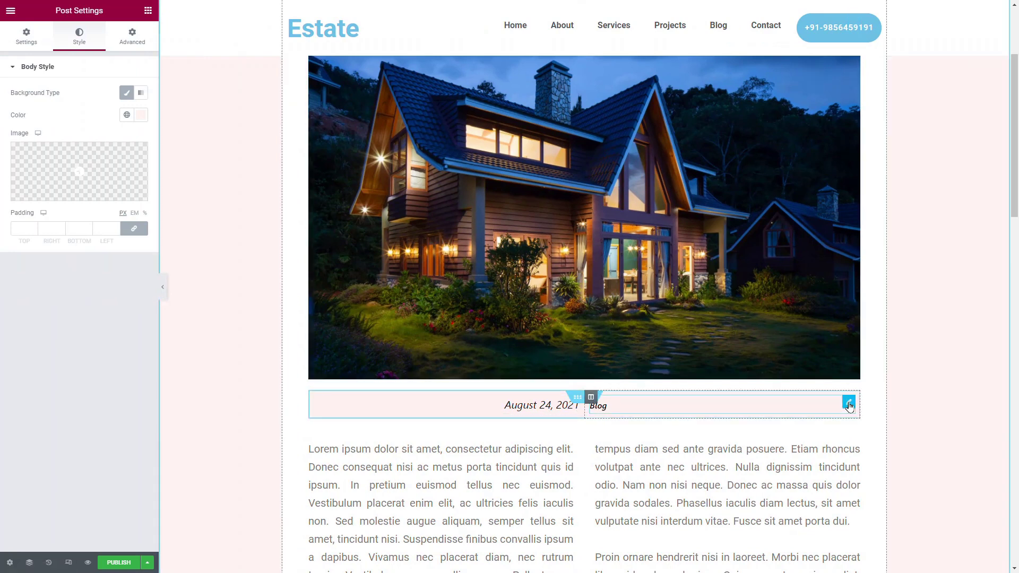
Switch the post terms beside the date to the Post Tag taxonomy and narrow the date column to make room.
left_click(849, 402)
left_click(102, 119)
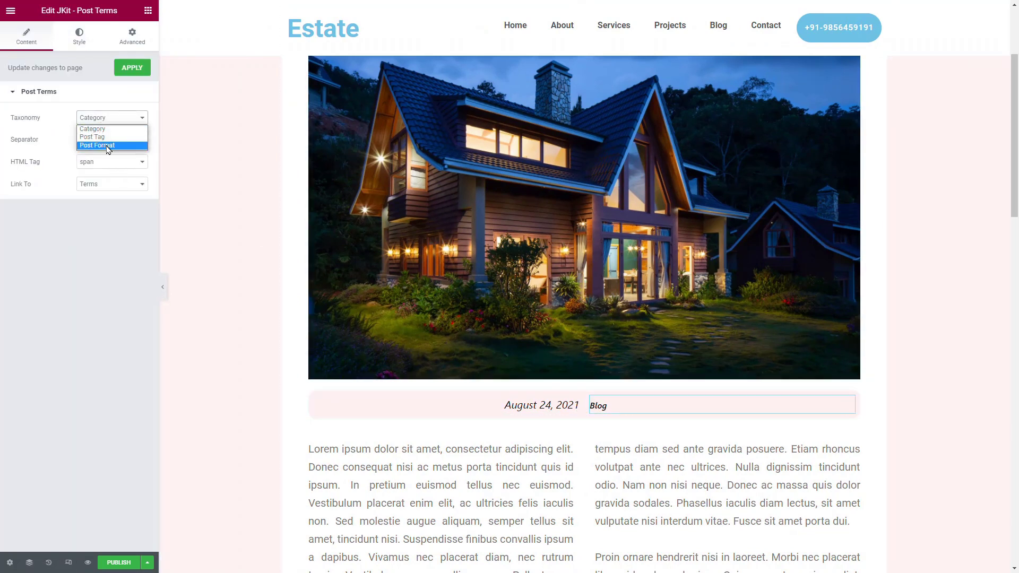
left_click(108, 137)
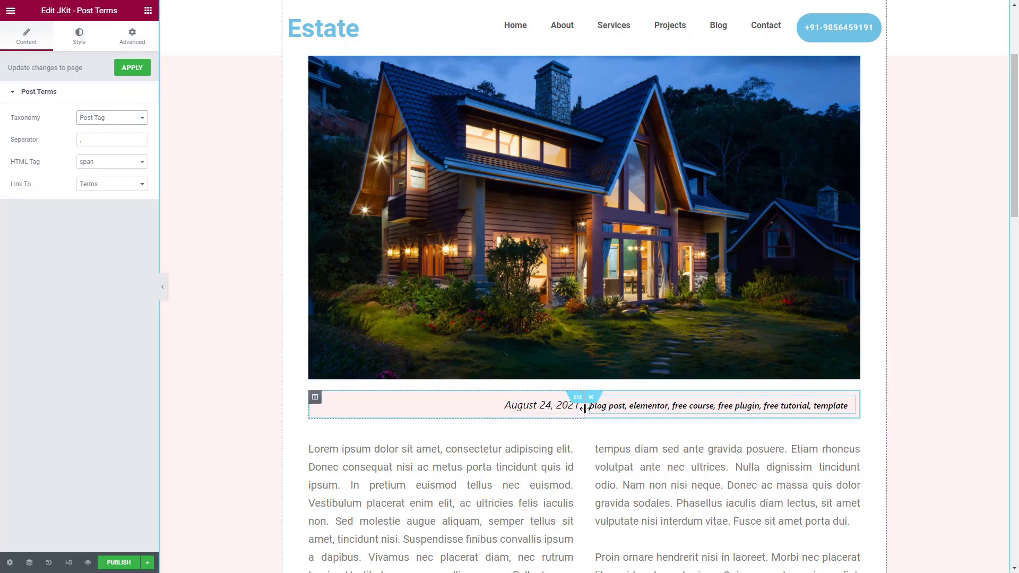
left_click_drag(585, 406, 413, 398)
Add a new column after the tags column and narrow the date column so the tags fit on one line.
right_click(415, 397)
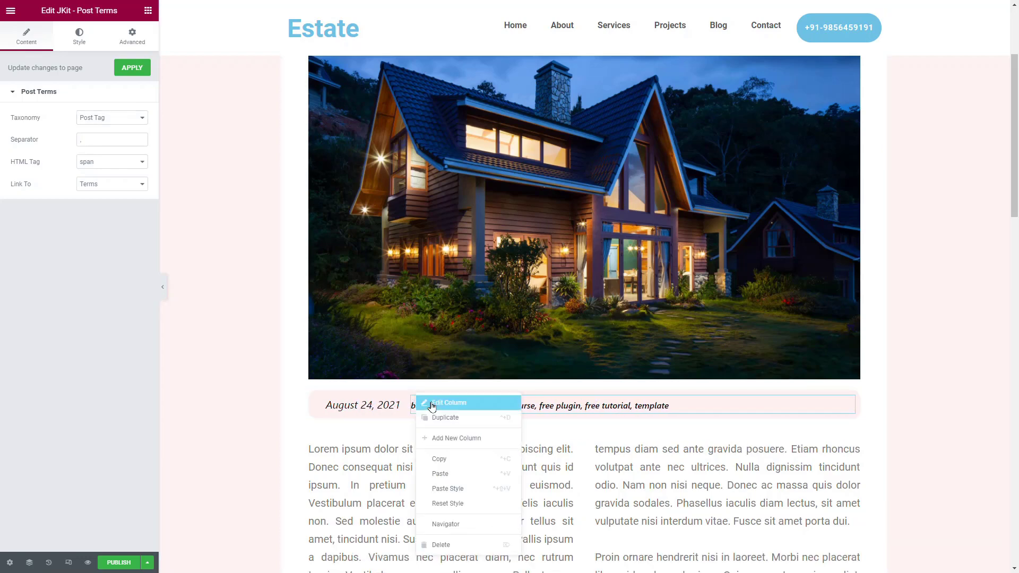
left_click(460, 437)
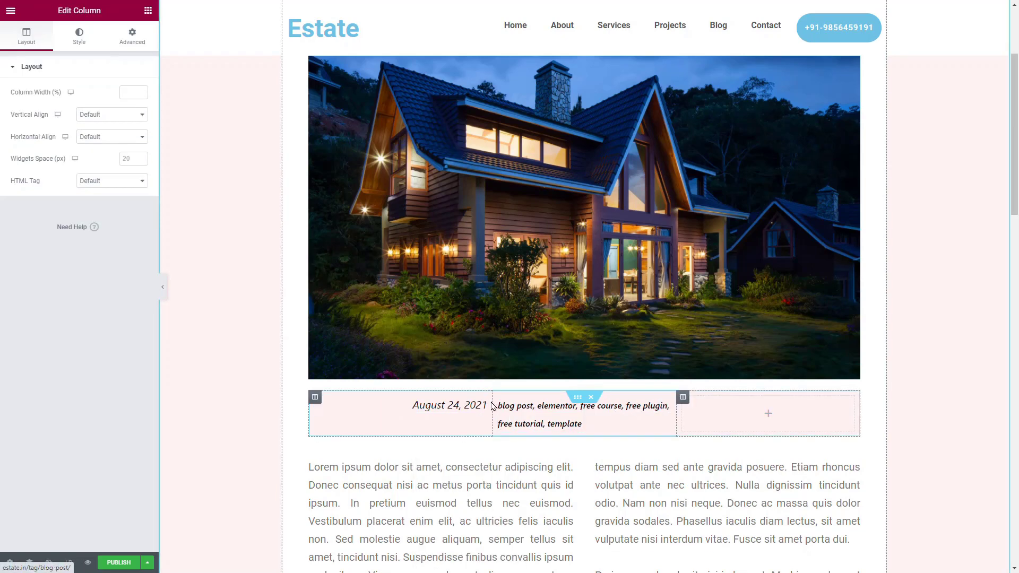
left_click_drag(492, 404, 405, 406)
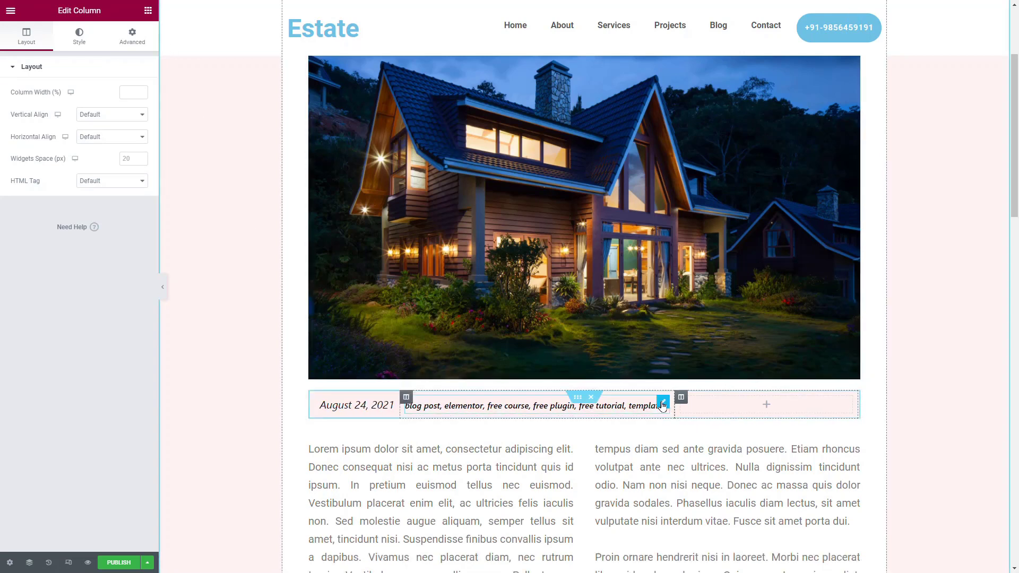
Duplicate the tags widget and move the copy into the empty third column.
right_click(663, 409)
left_click(695, 432)
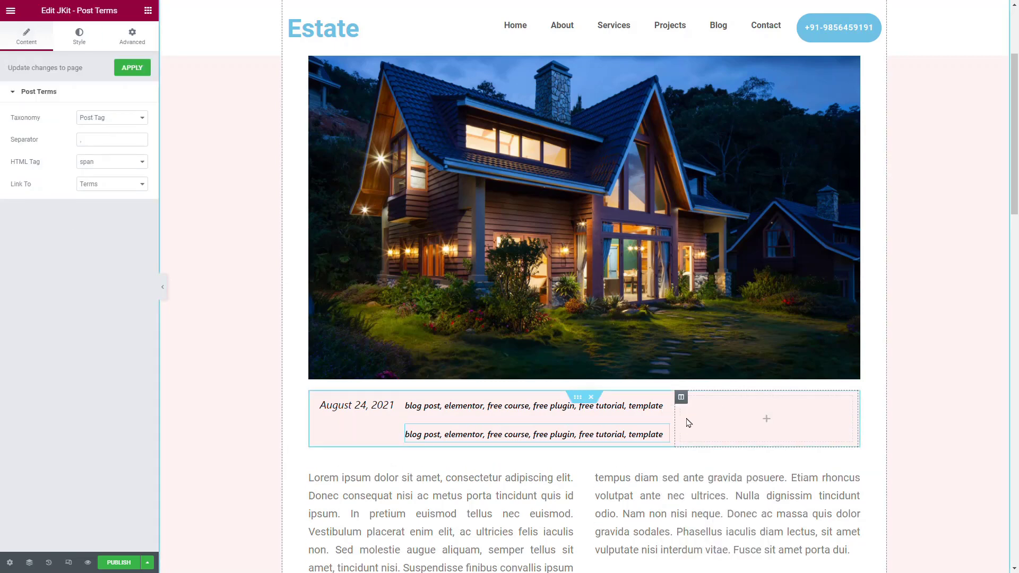
left_click_drag(661, 428, 734, 420)
Set the copied terms widget's taxonomy to Category and shift both column borders so the tags fit on one line.
left_click(109, 118)
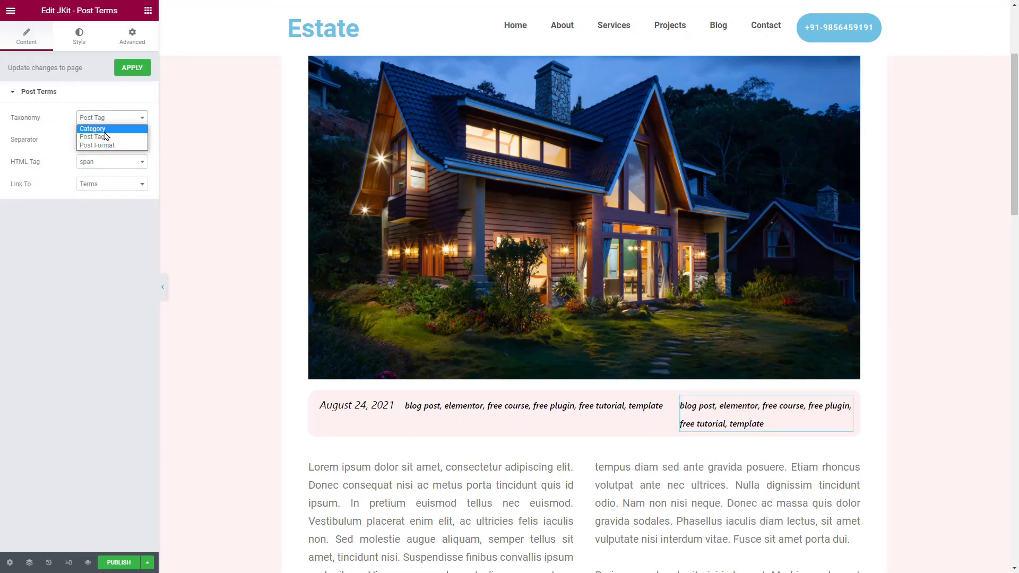
left_click(109, 129)
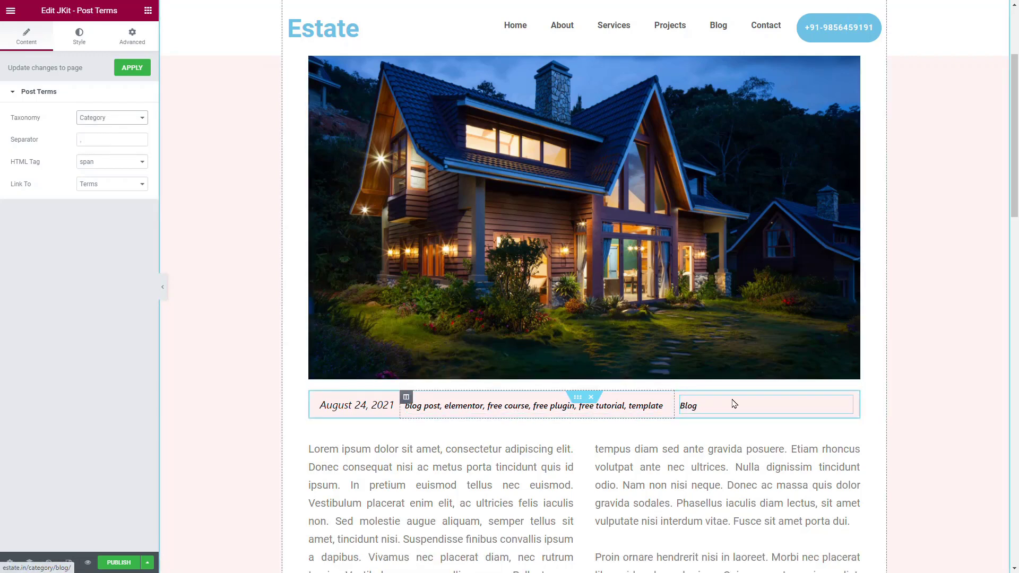
left_click_drag(400, 410, 423, 412)
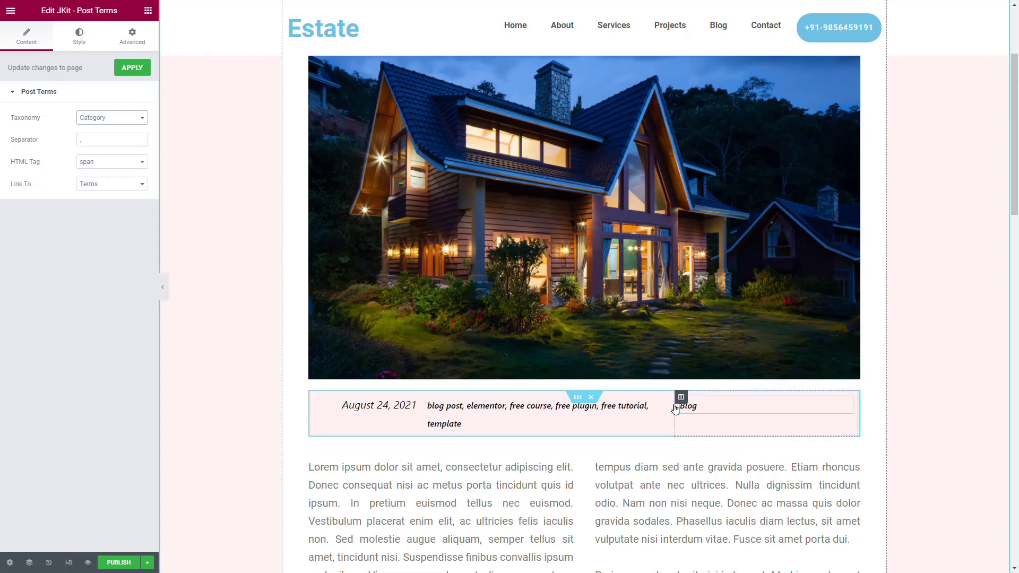
left_click_drag(675, 409, 701, 406)
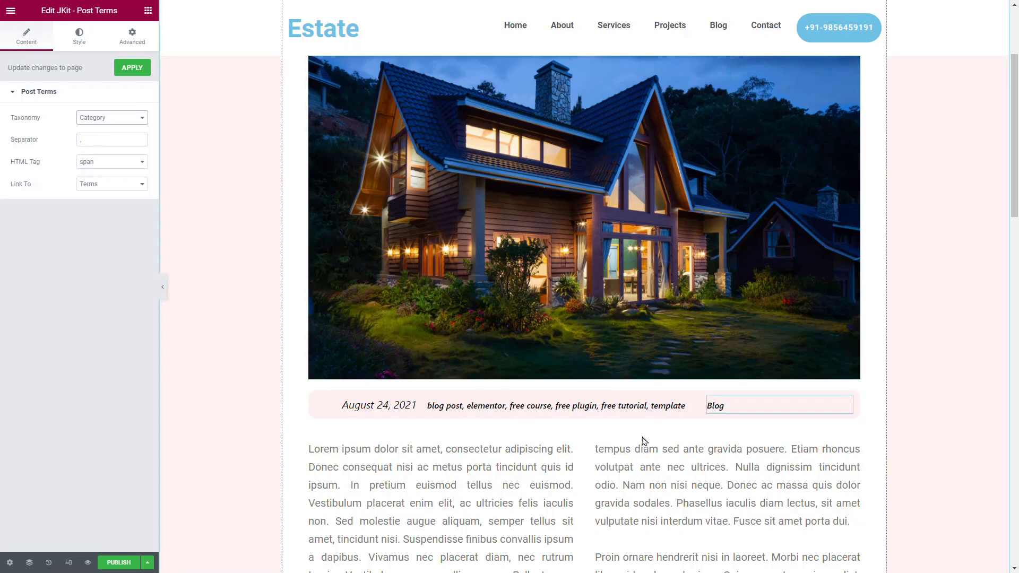
Check the rest of the post down to the author box and publish it.
scroll(526, 369, "down", 10)
scroll(526, 368, "down", 5)
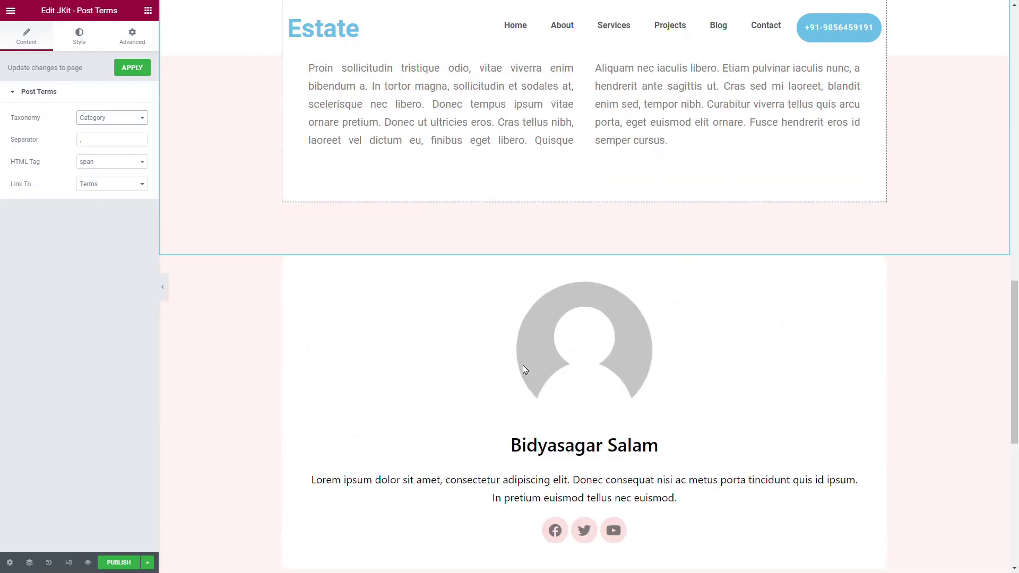
scroll(632, 369, "down", 3)
scroll(518, 374, "up", 10)
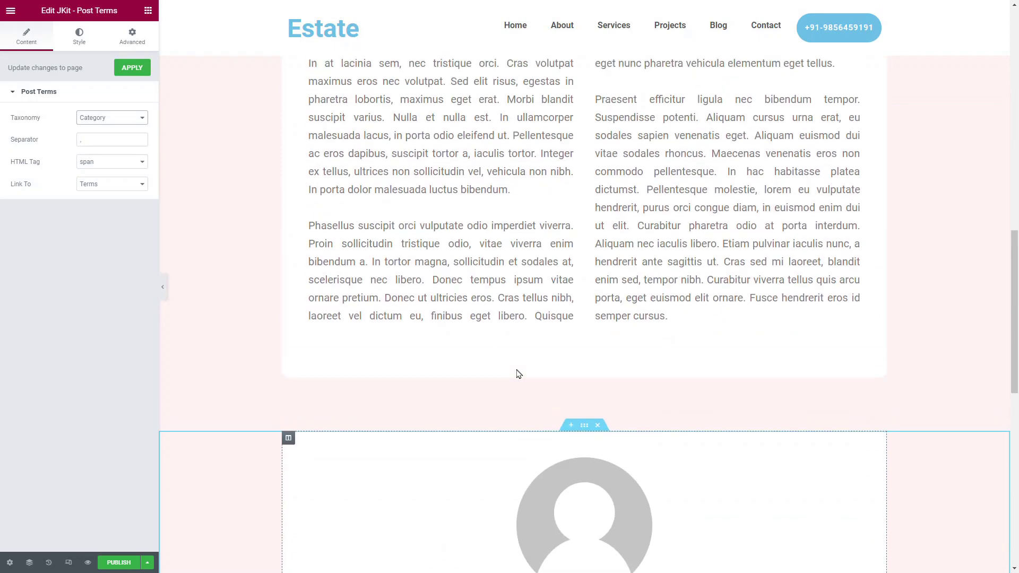
left_click(119, 563)
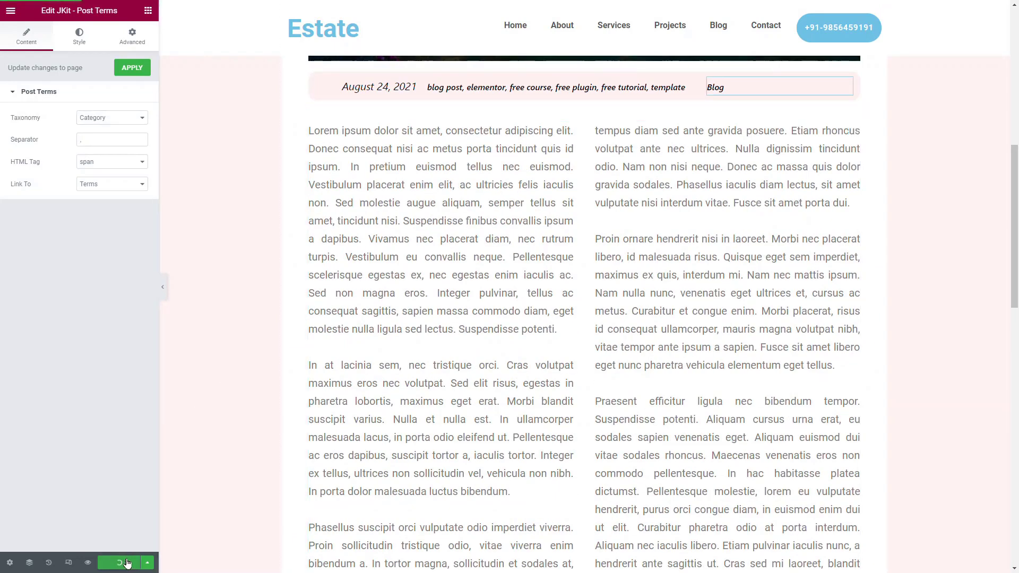